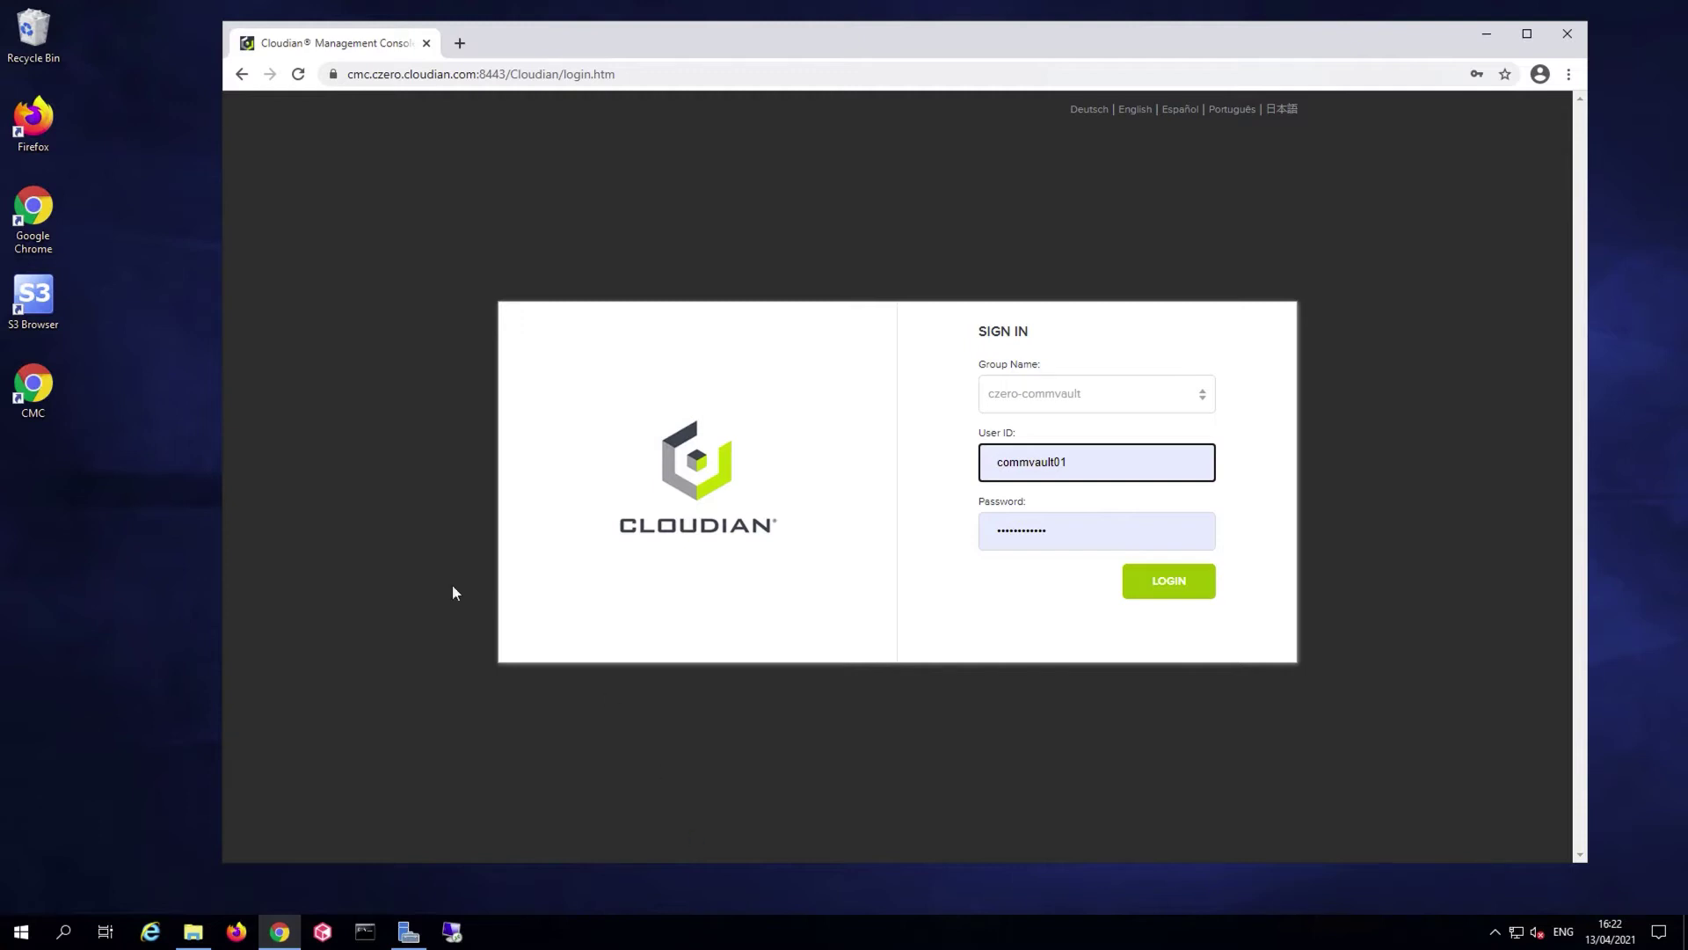
Log in to the Cloudian Management Console to reach the Buckets & Objects list
{"action": "left_click", "coordinate": [1168, 585]}
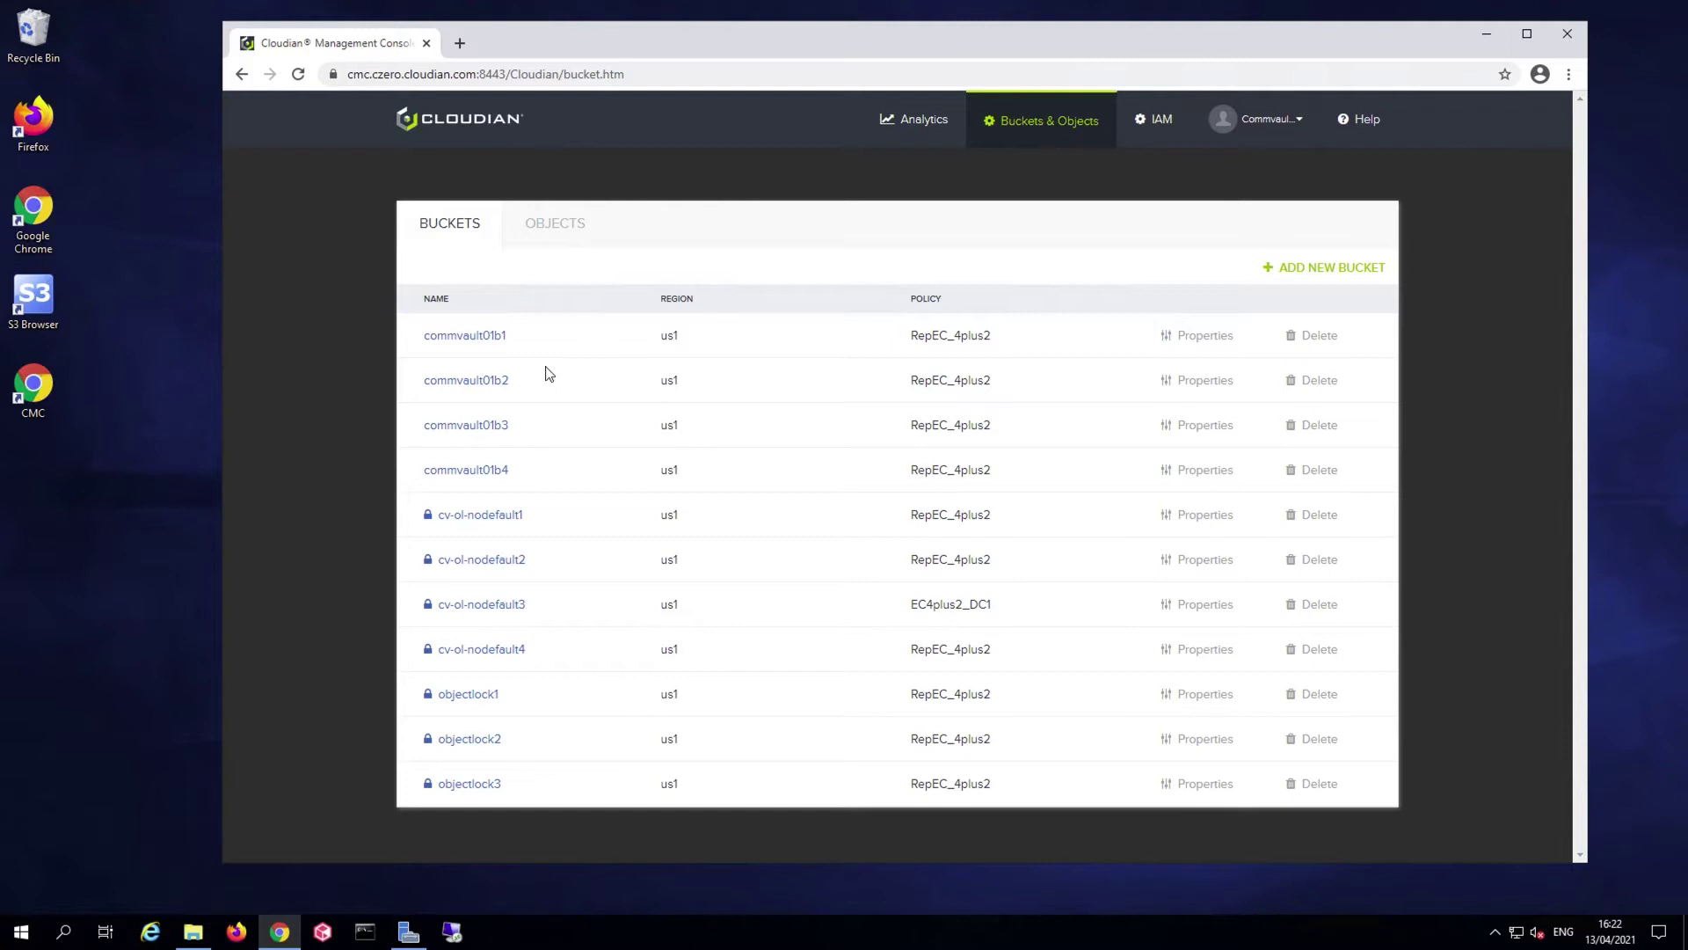
Launch S3 Browser and look through buckets commvault01b1 to commvault01b4
{"action": "left_click", "coordinate": [35, 320]}
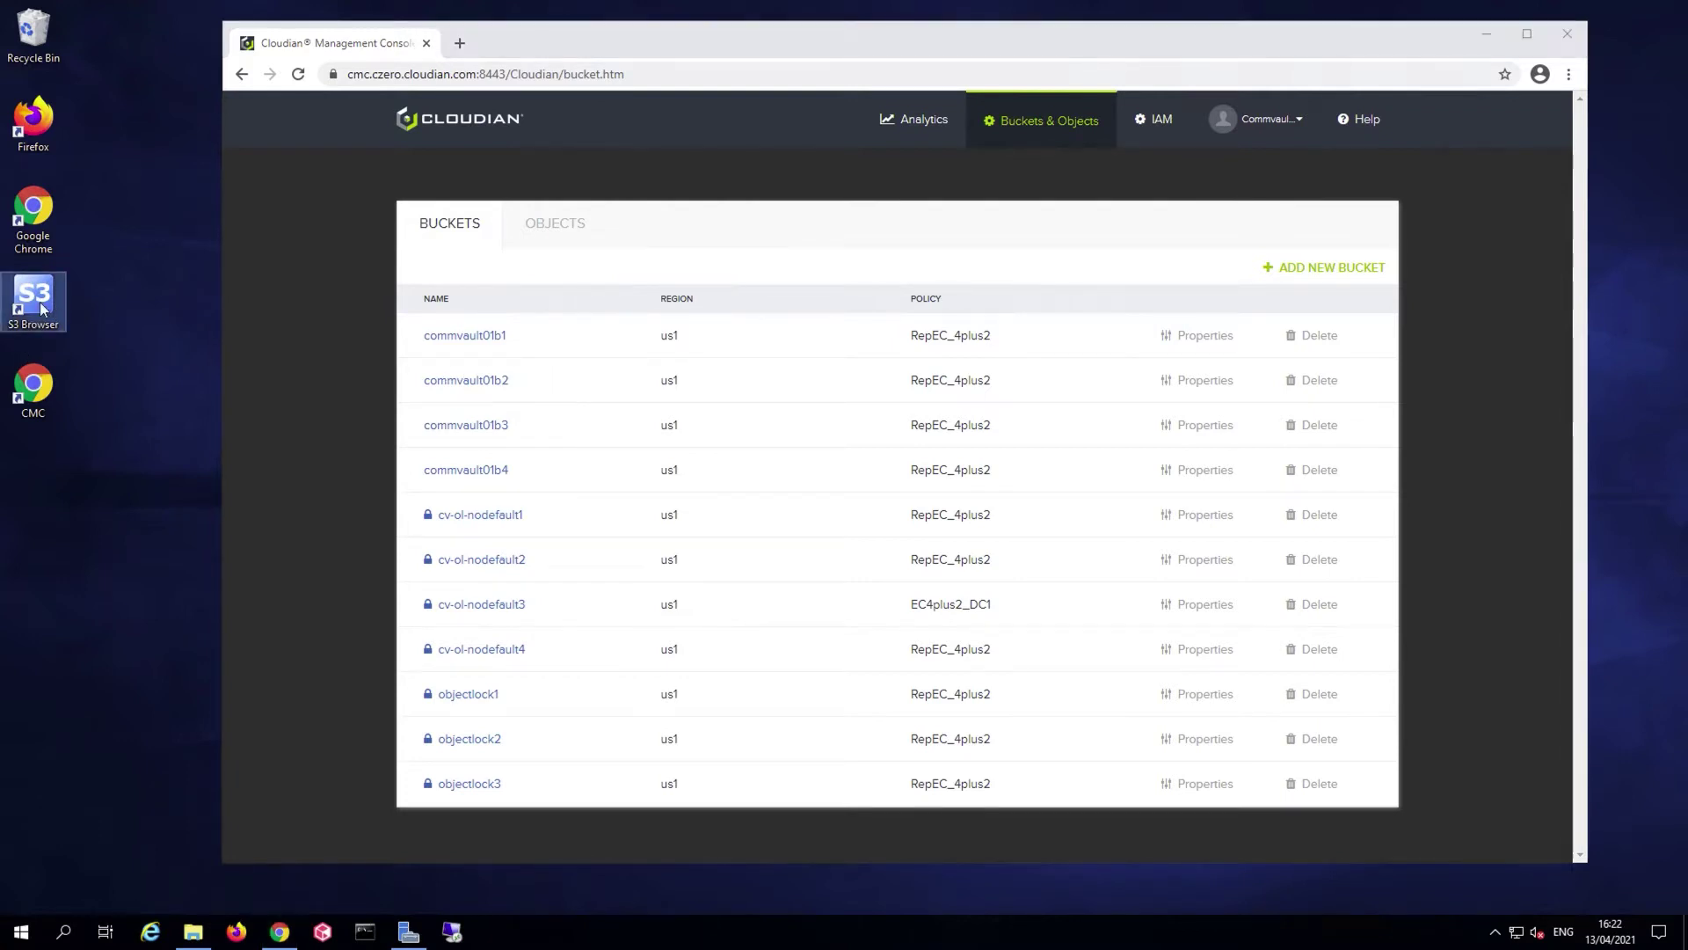
{"action": "double_click", "coordinate": [41, 307]}
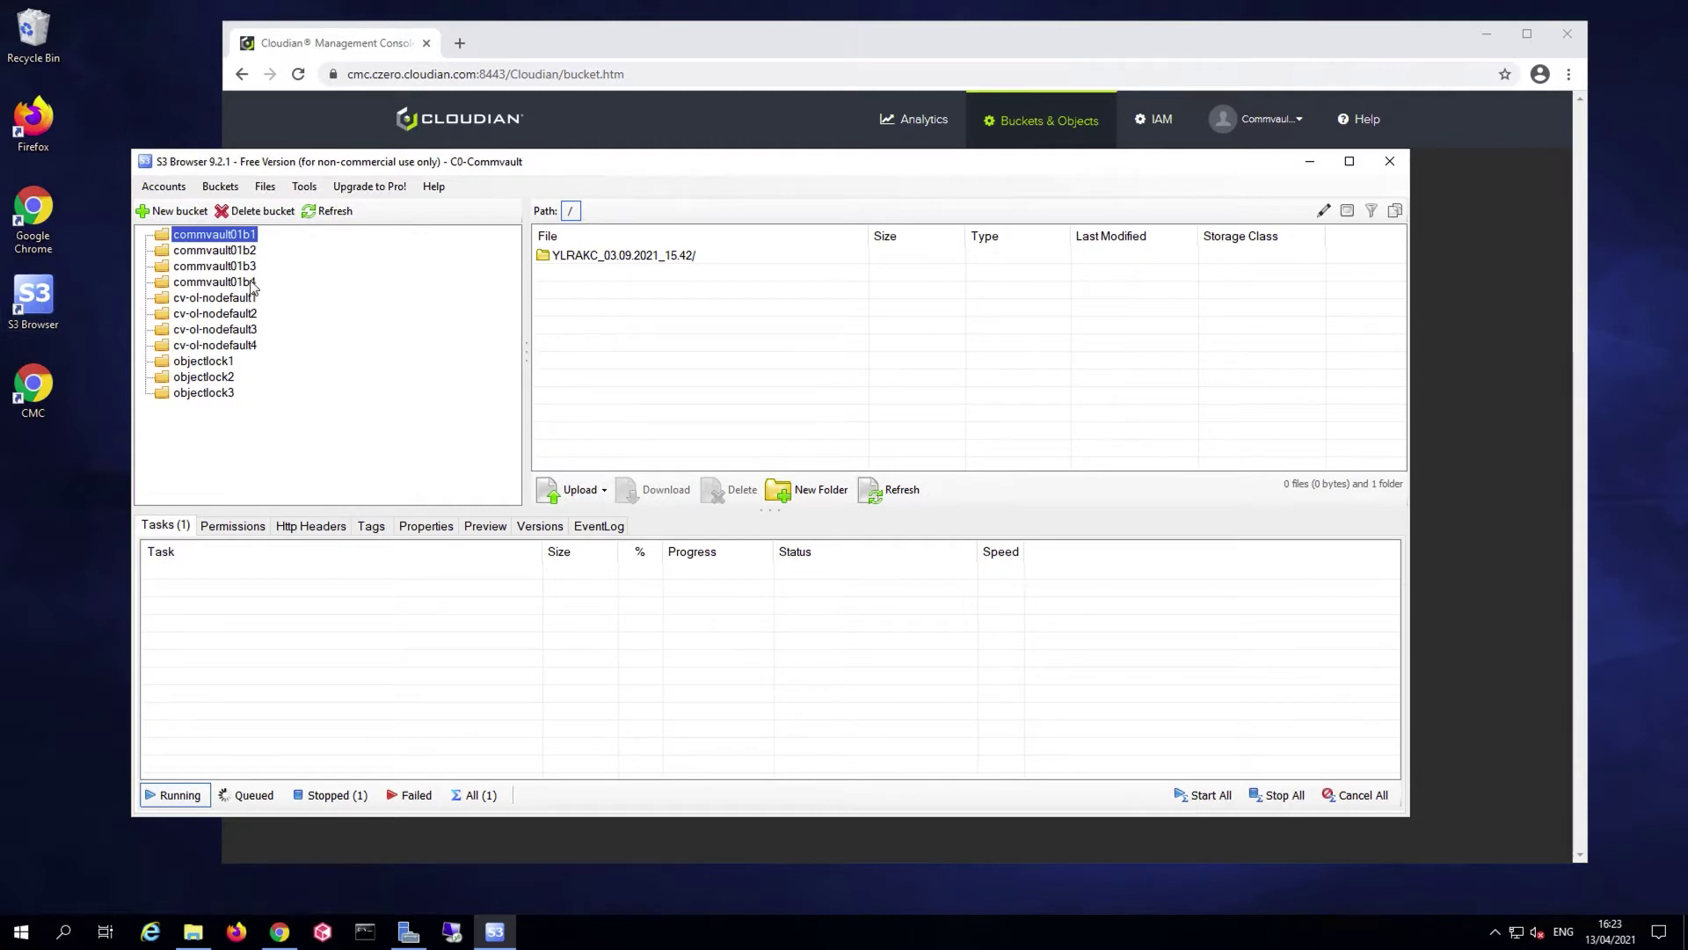
{"action": "left_click", "coordinate": [230, 253]}
{"action": "left_click", "coordinate": [231, 268]}
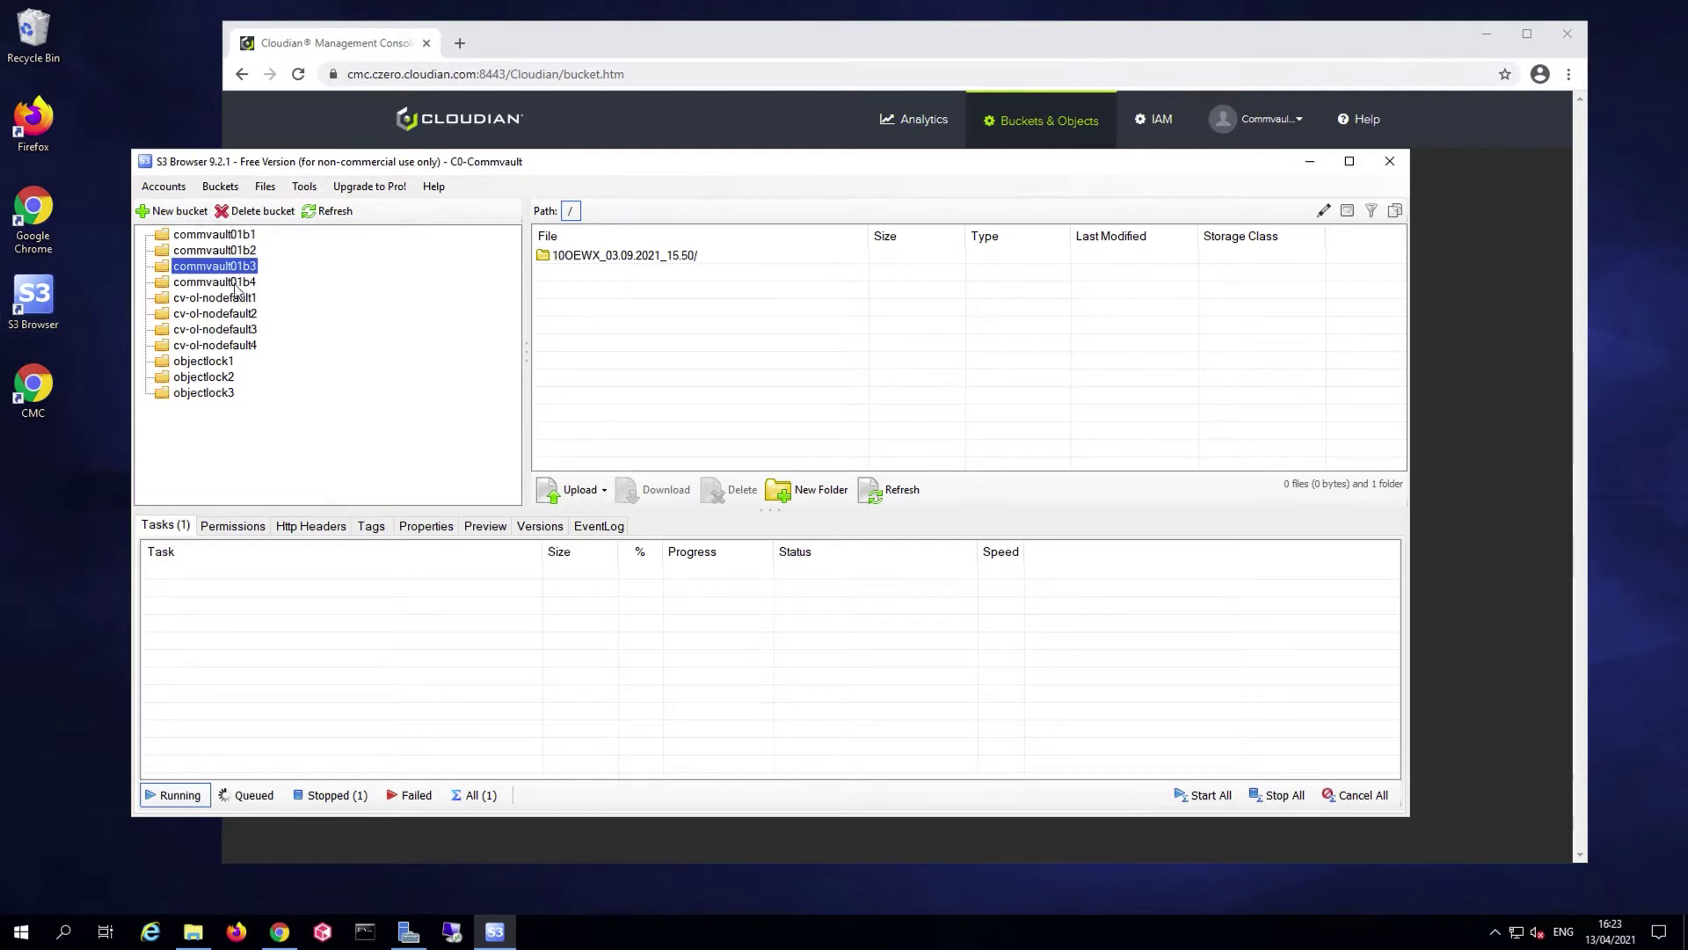
{"action": "left_click", "coordinate": [234, 283]}
{"action": "left_click", "coordinate": [237, 268]}
{"action": "left_click", "coordinate": [239, 254]}
{"action": "left_click", "coordinate": [241, 236]}
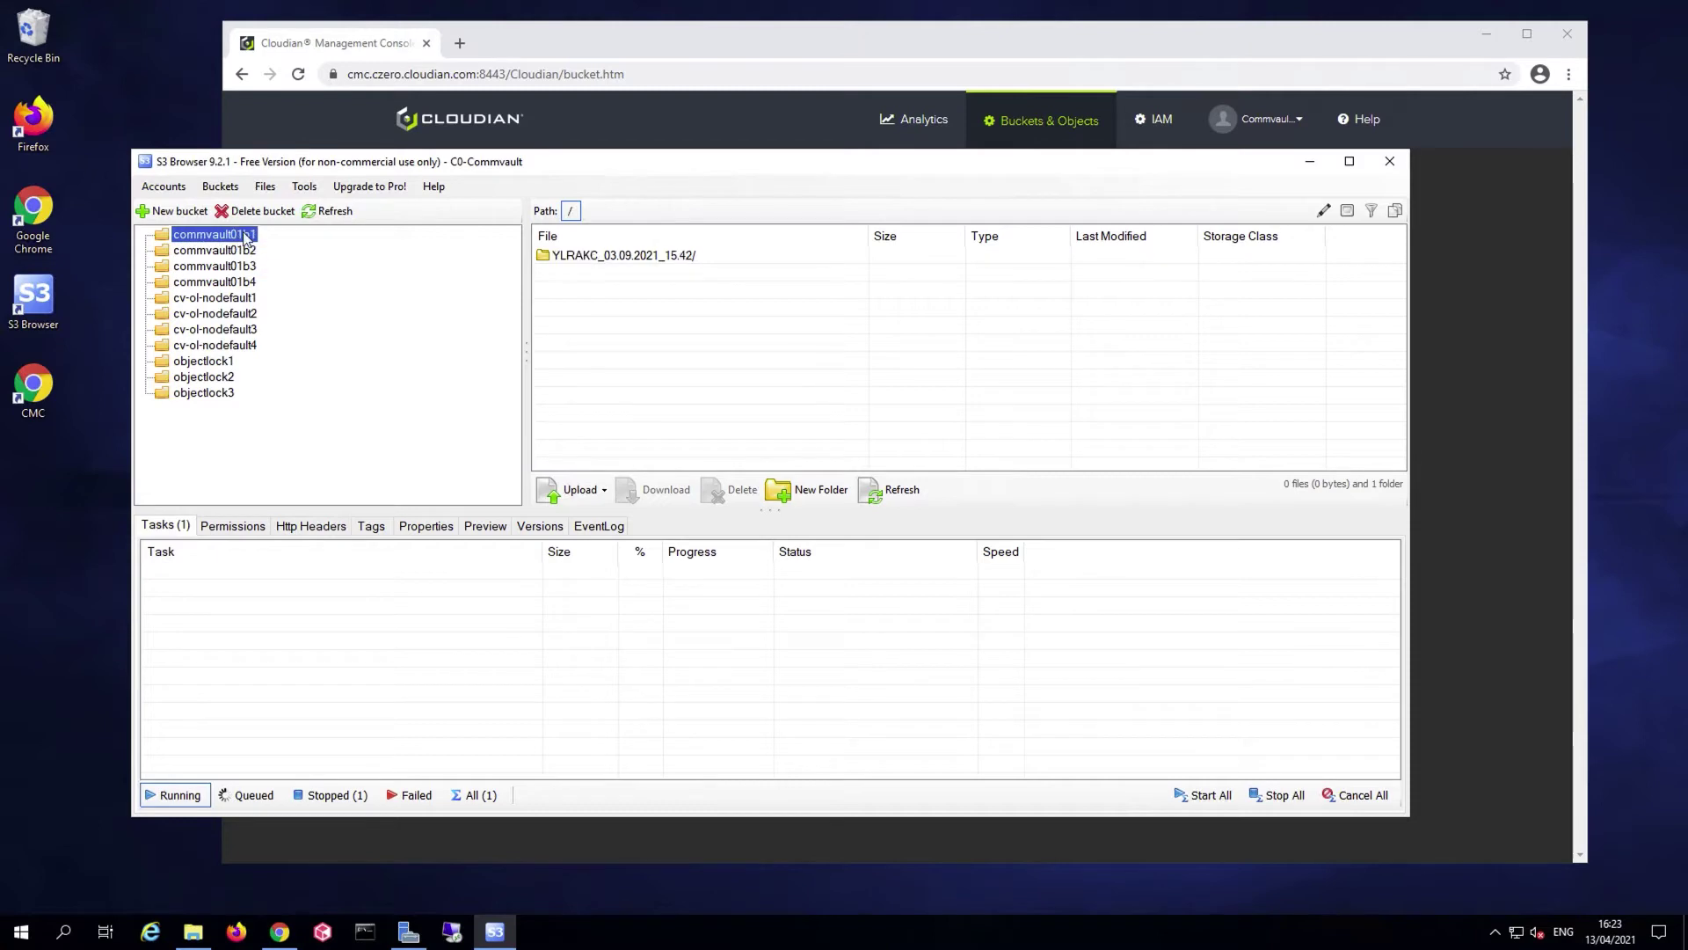
Drill into commvault01b1's YLRAKC_03.09.2021_15.42 folder down to CV_MAGNETIC/V_162
{"action": "left_click", "coordinate": [620, 263]}
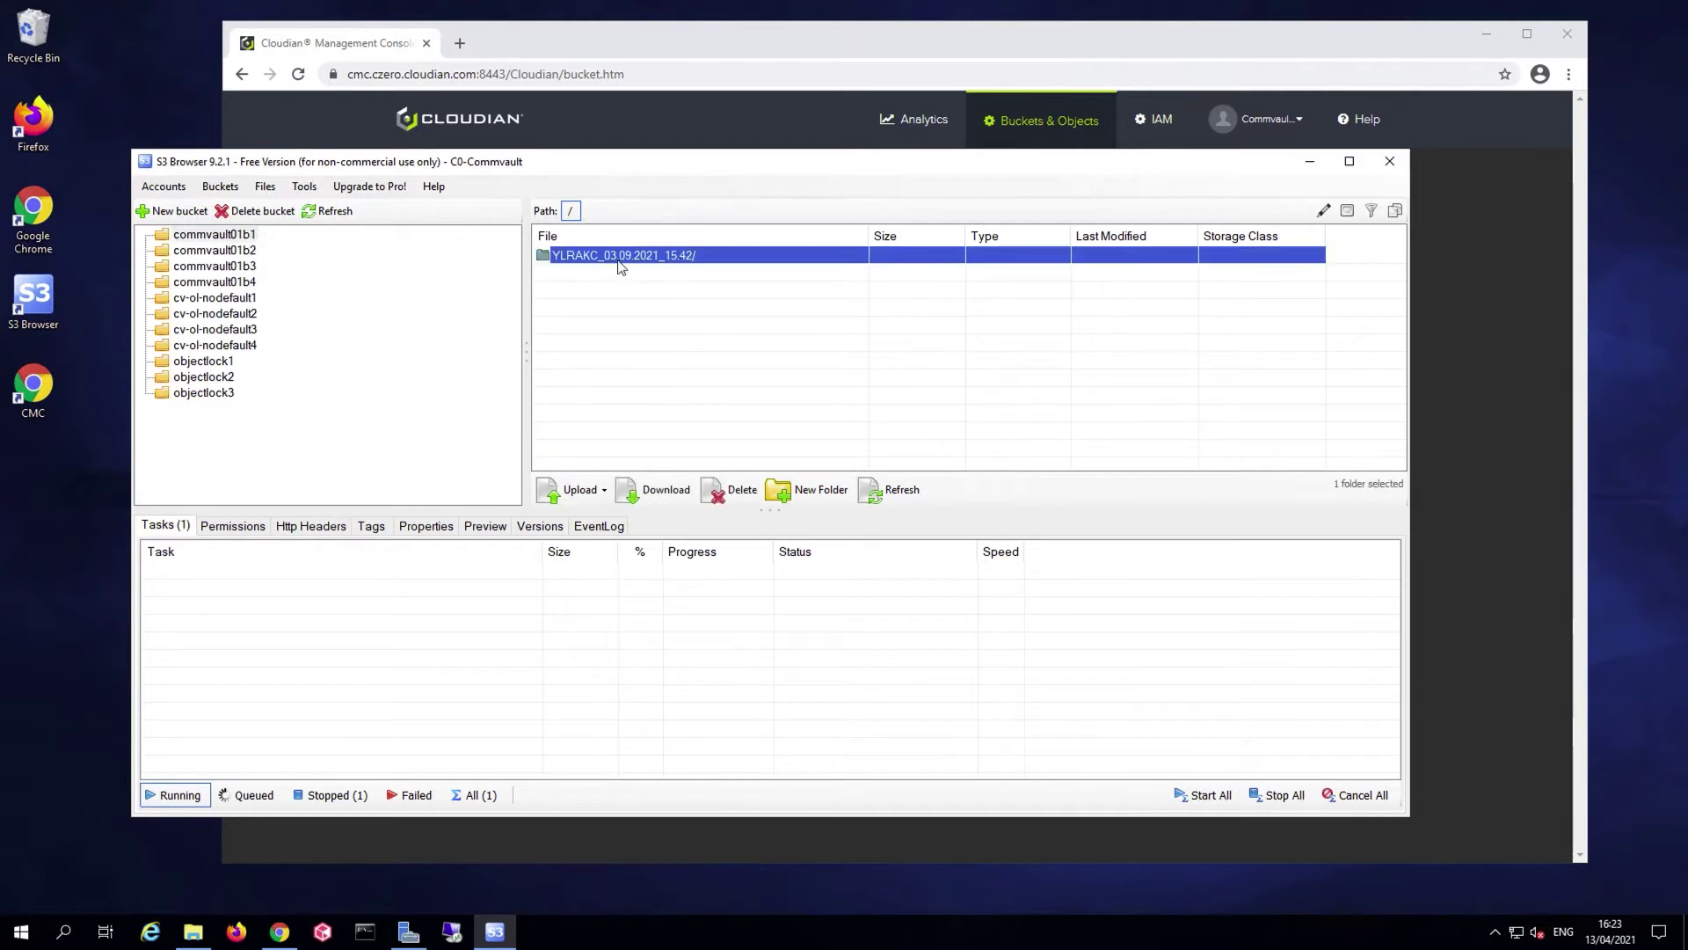
{"action": "double_click", "coordinate": [603, 256]}
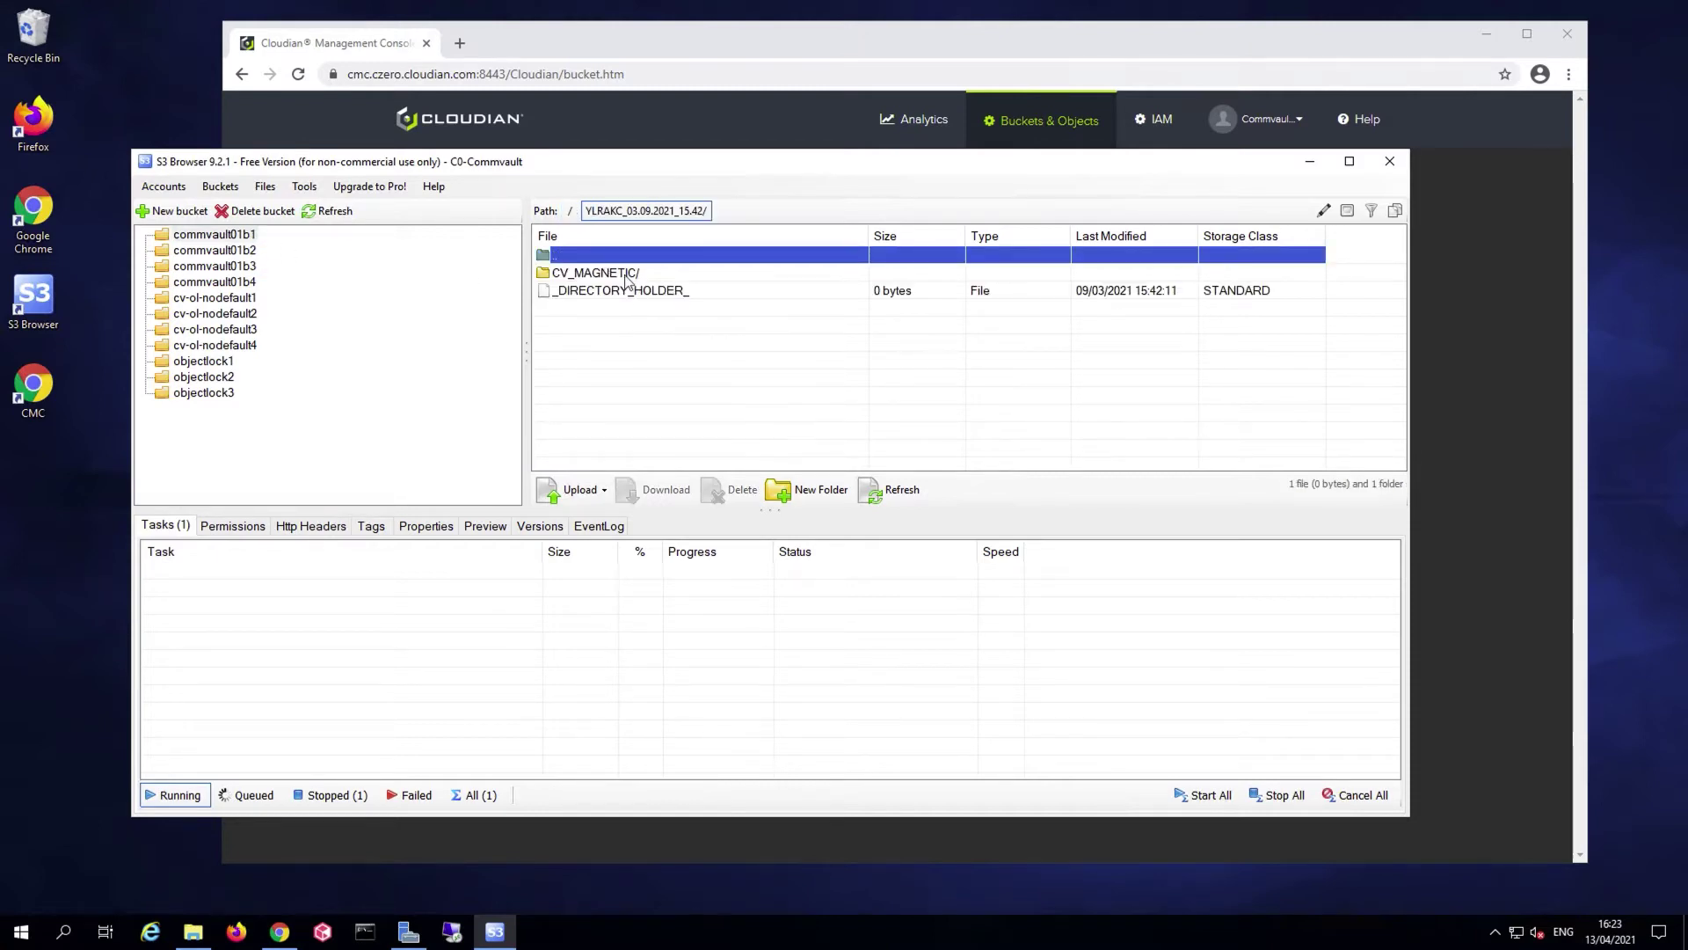
{"action": "double_click", "coordinate": [627, 280]}
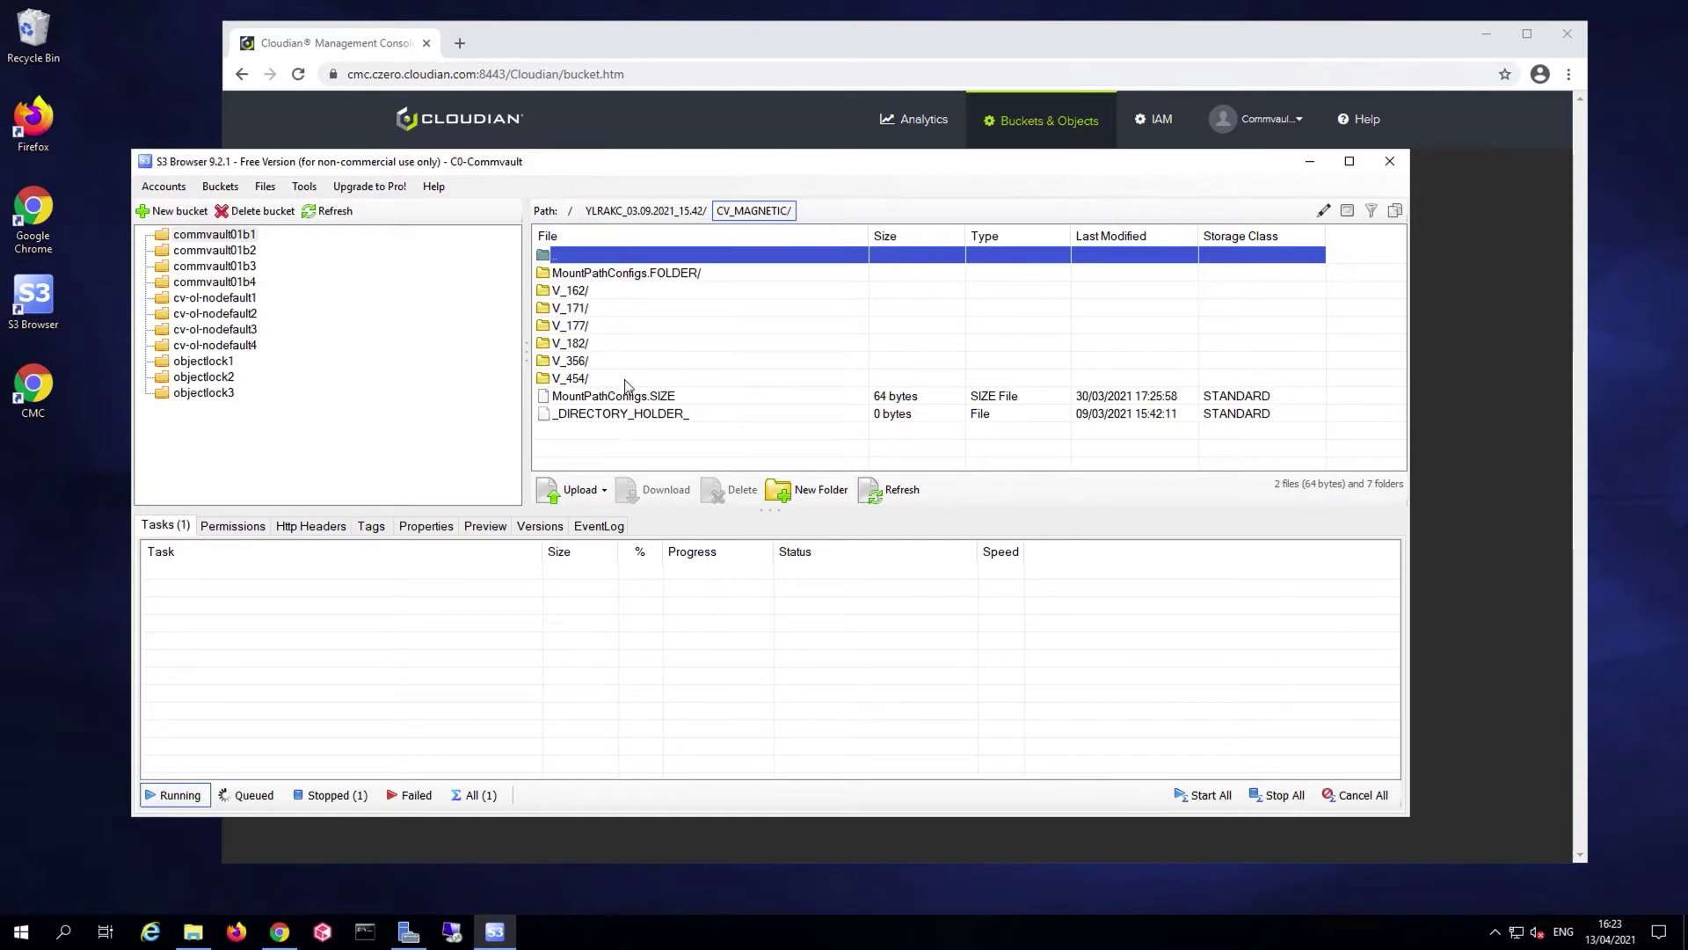
{"action": "double_click", "coordinate": [593, 292]}
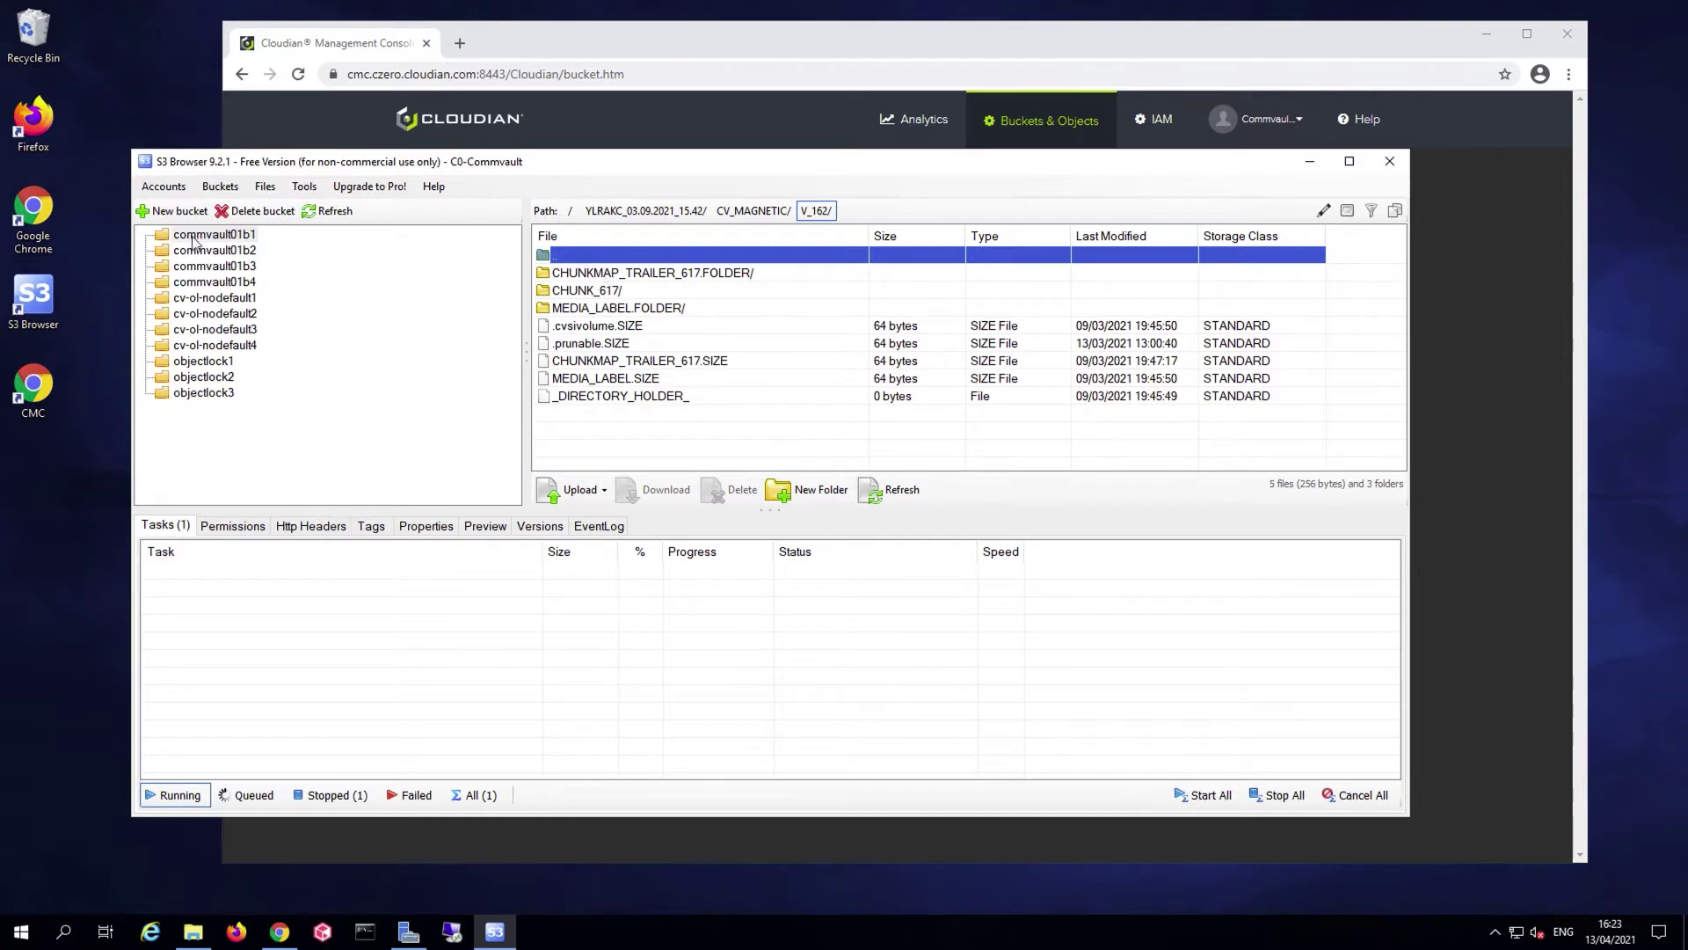
{"action": "left_click", "coordinate": [194, 238]}
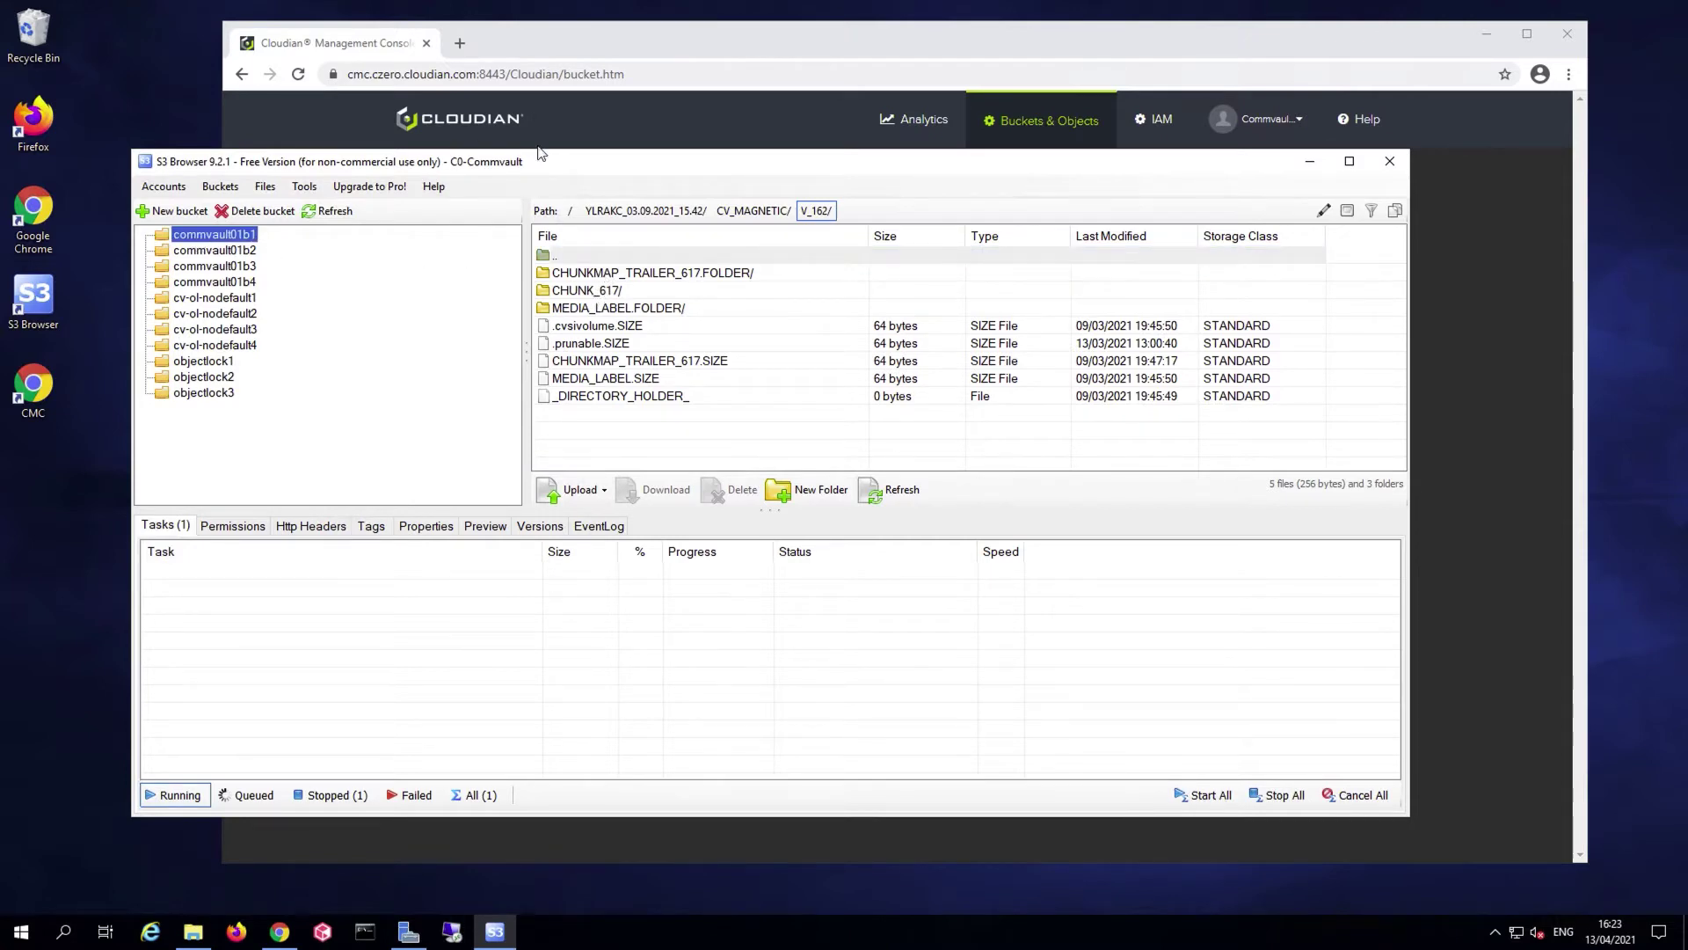
Launch Commvault Command Center from the Start menu's Commvault group, then reopen that group
{"action": "left_click_drag", "start_coordinate": [542, 168], "coordinate": [540, 148]}
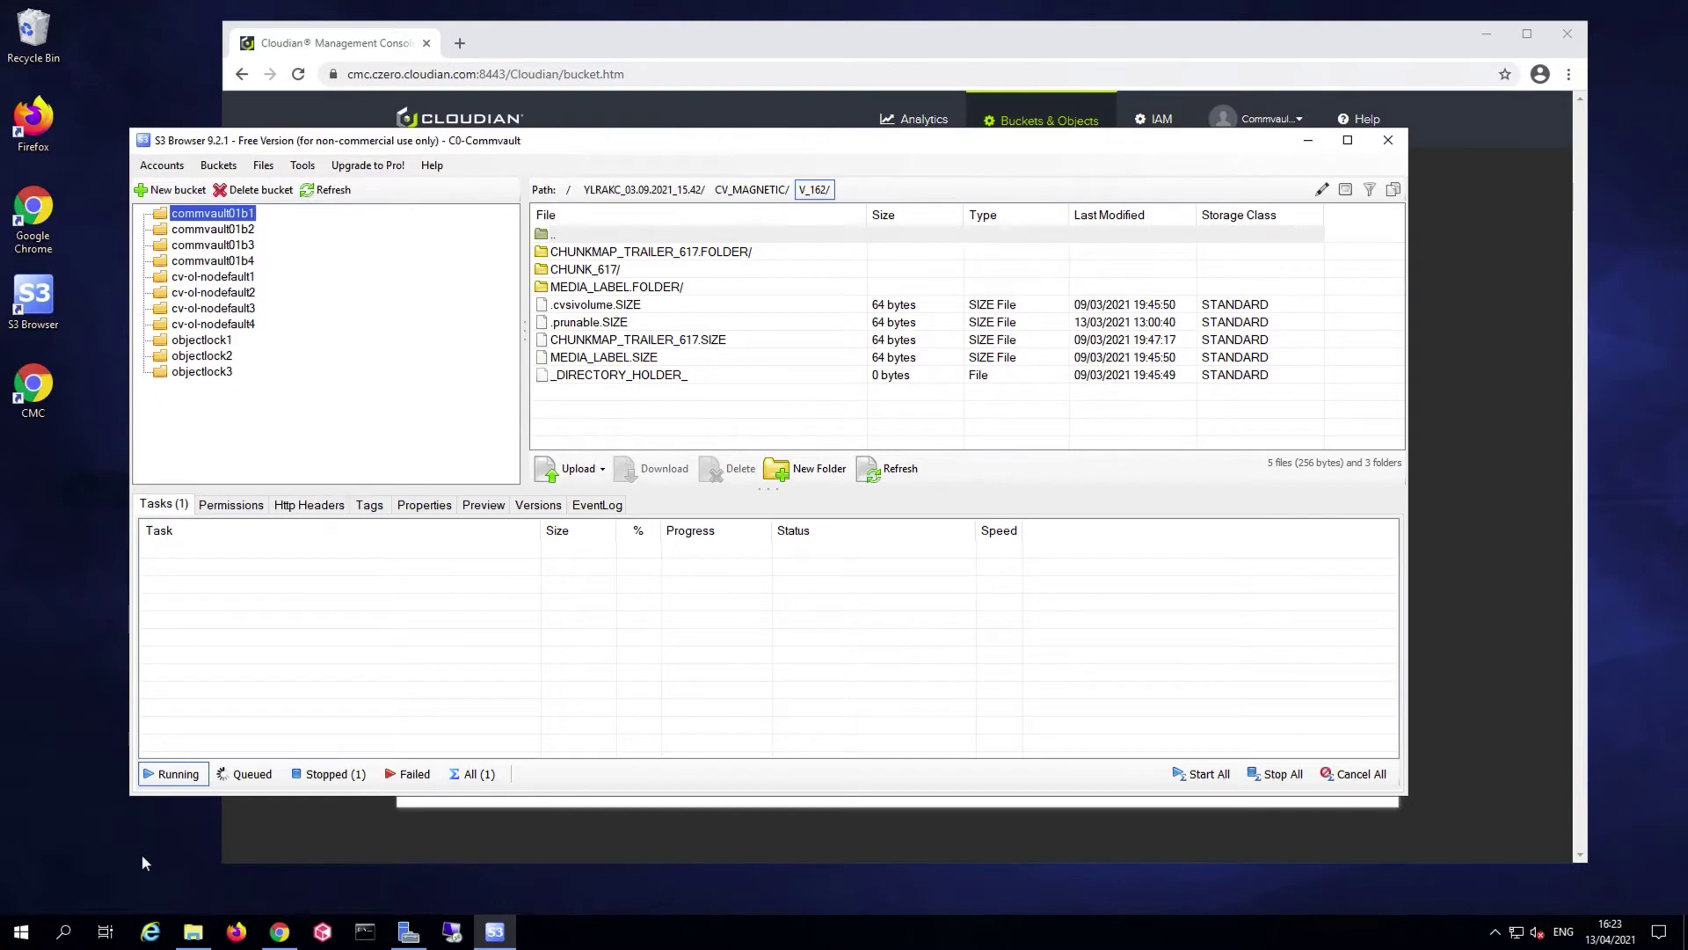
{"action": "left_click", "coordinate": [21, 931]}
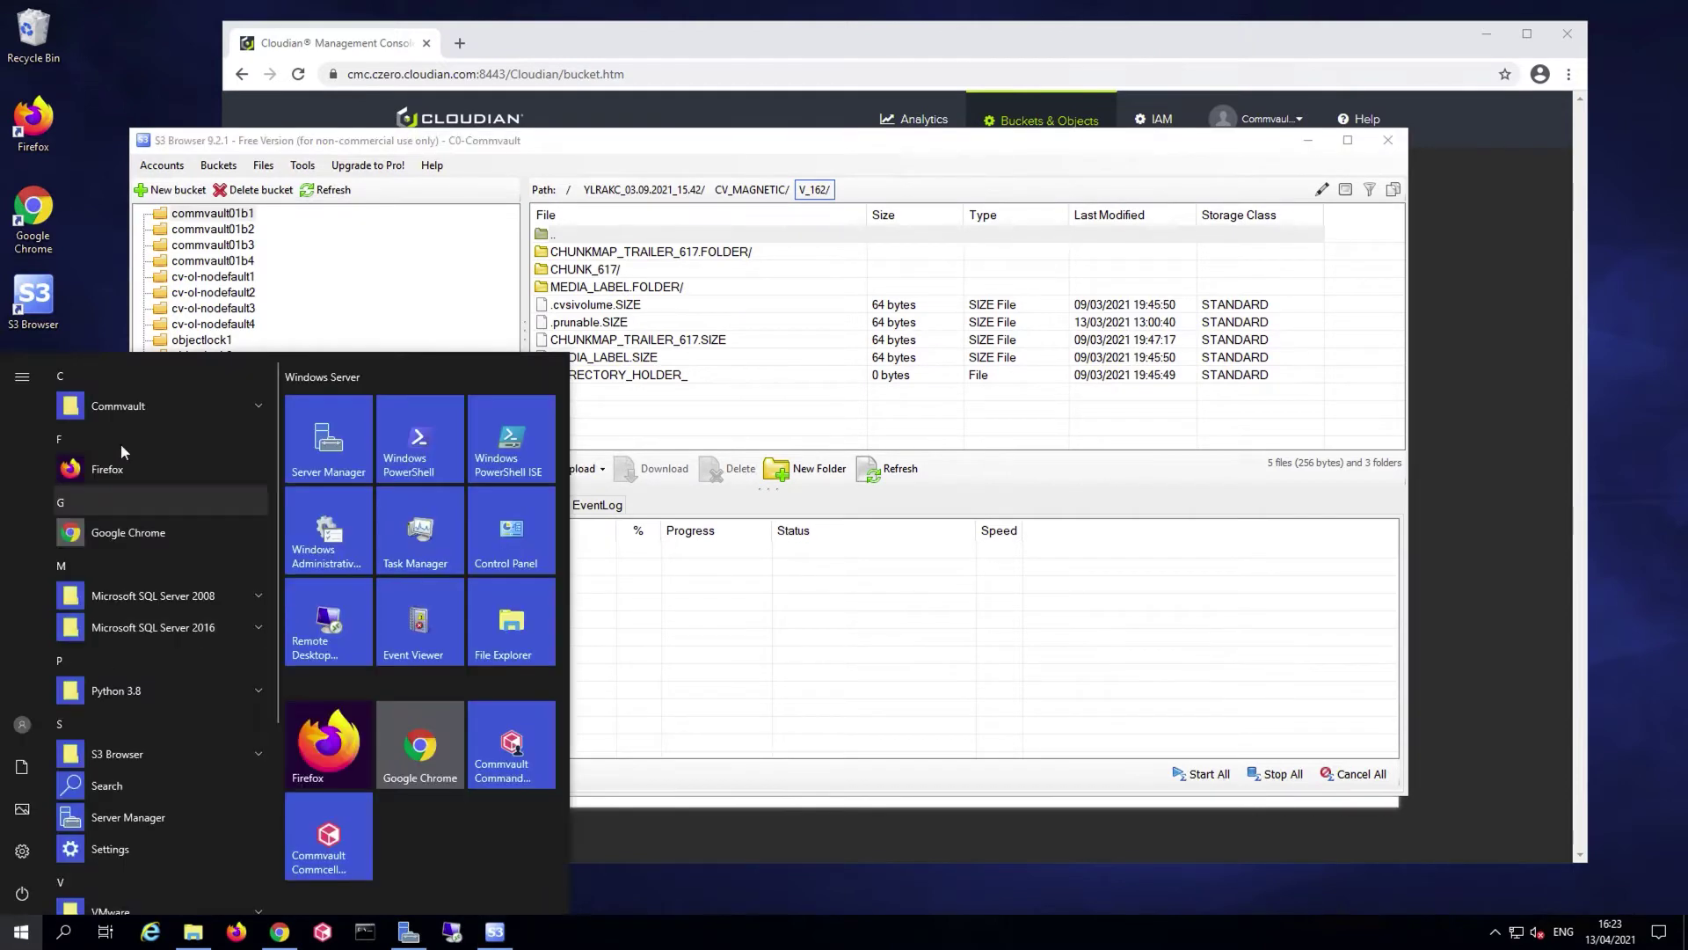
{"action": "left_click", "coordinate": [156, 414]}
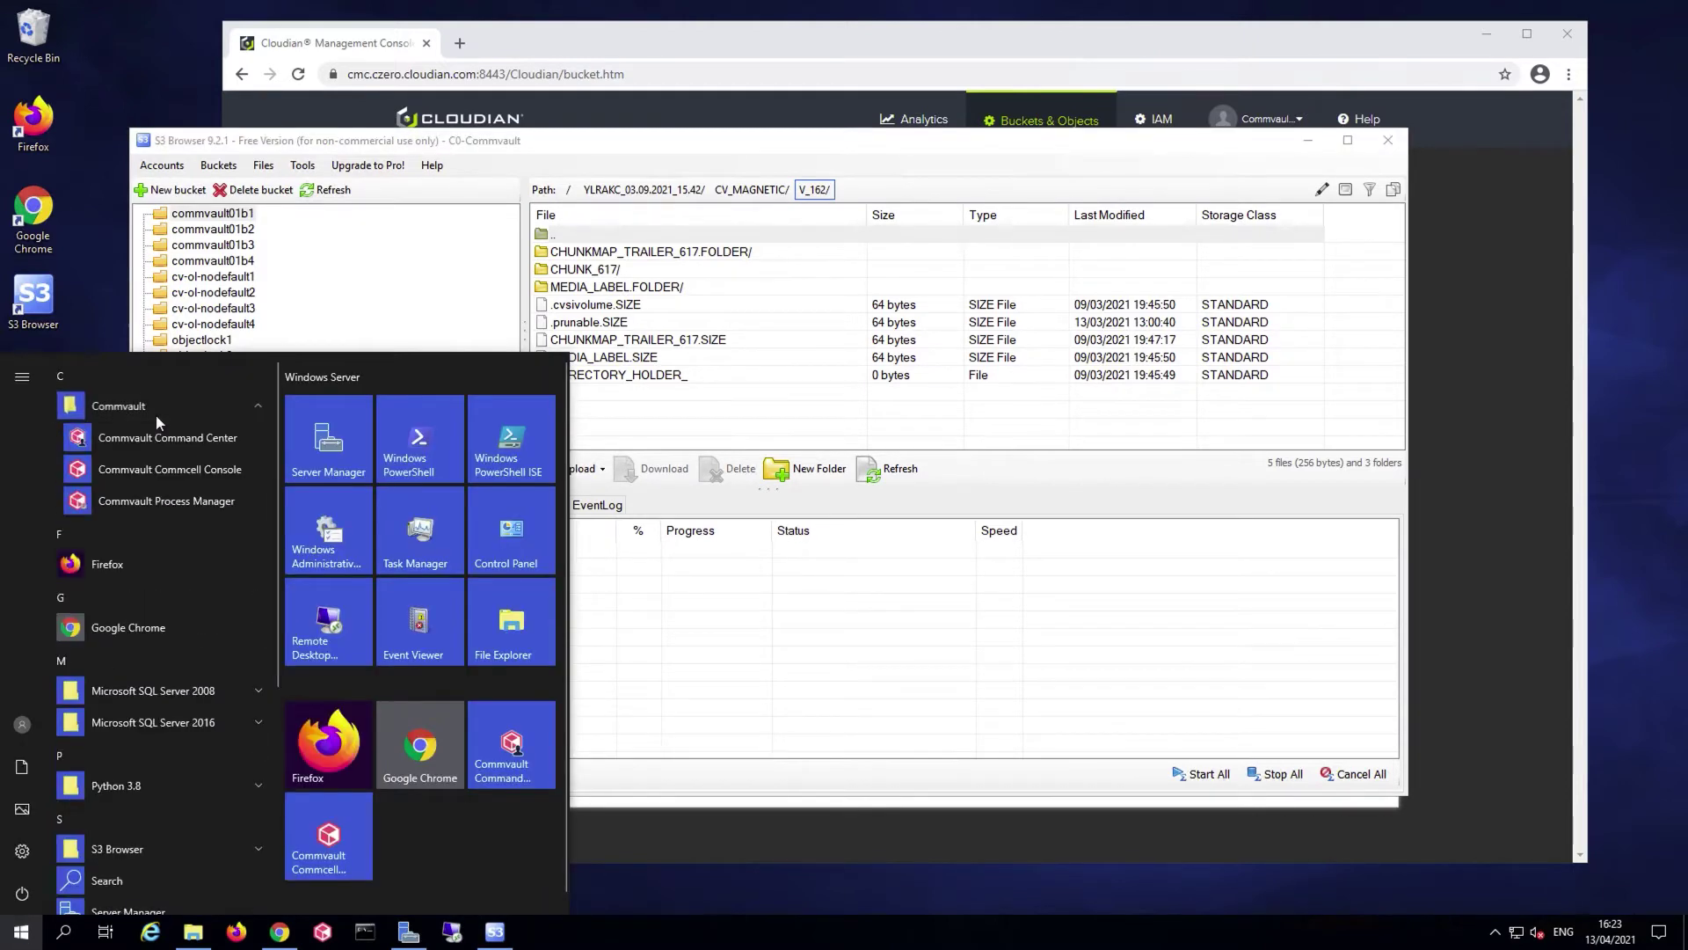
{"action": "left_click", "coordinate": [224, 448]}
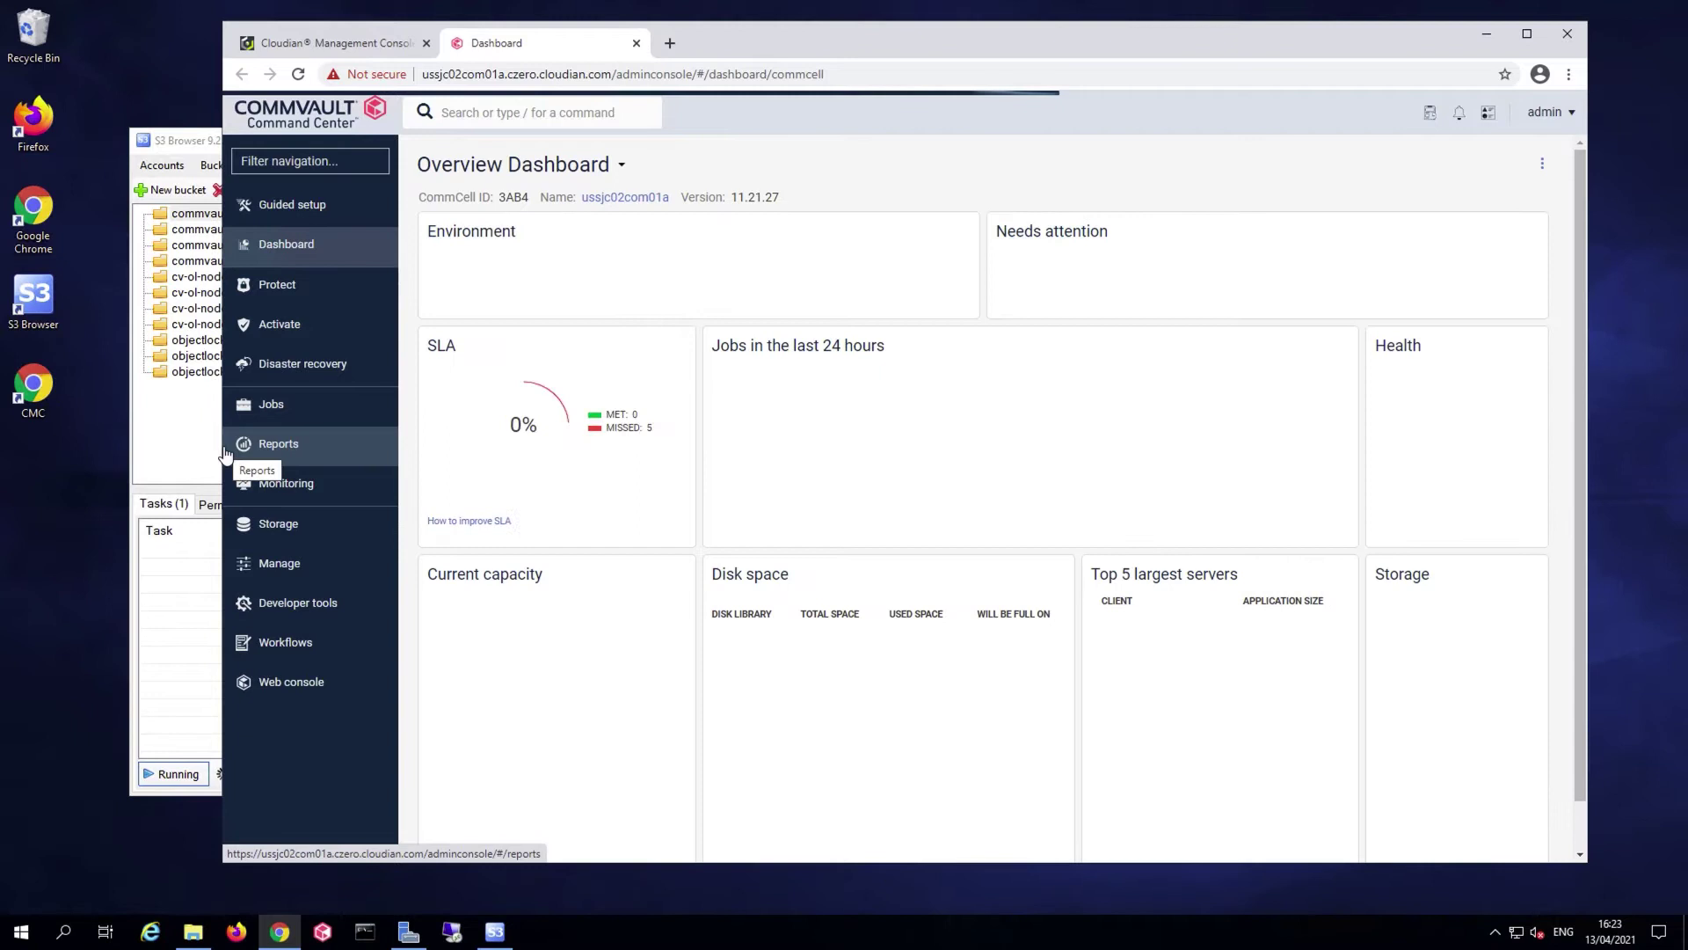
{"action": "left_click", "coordinate": [35, 940]}
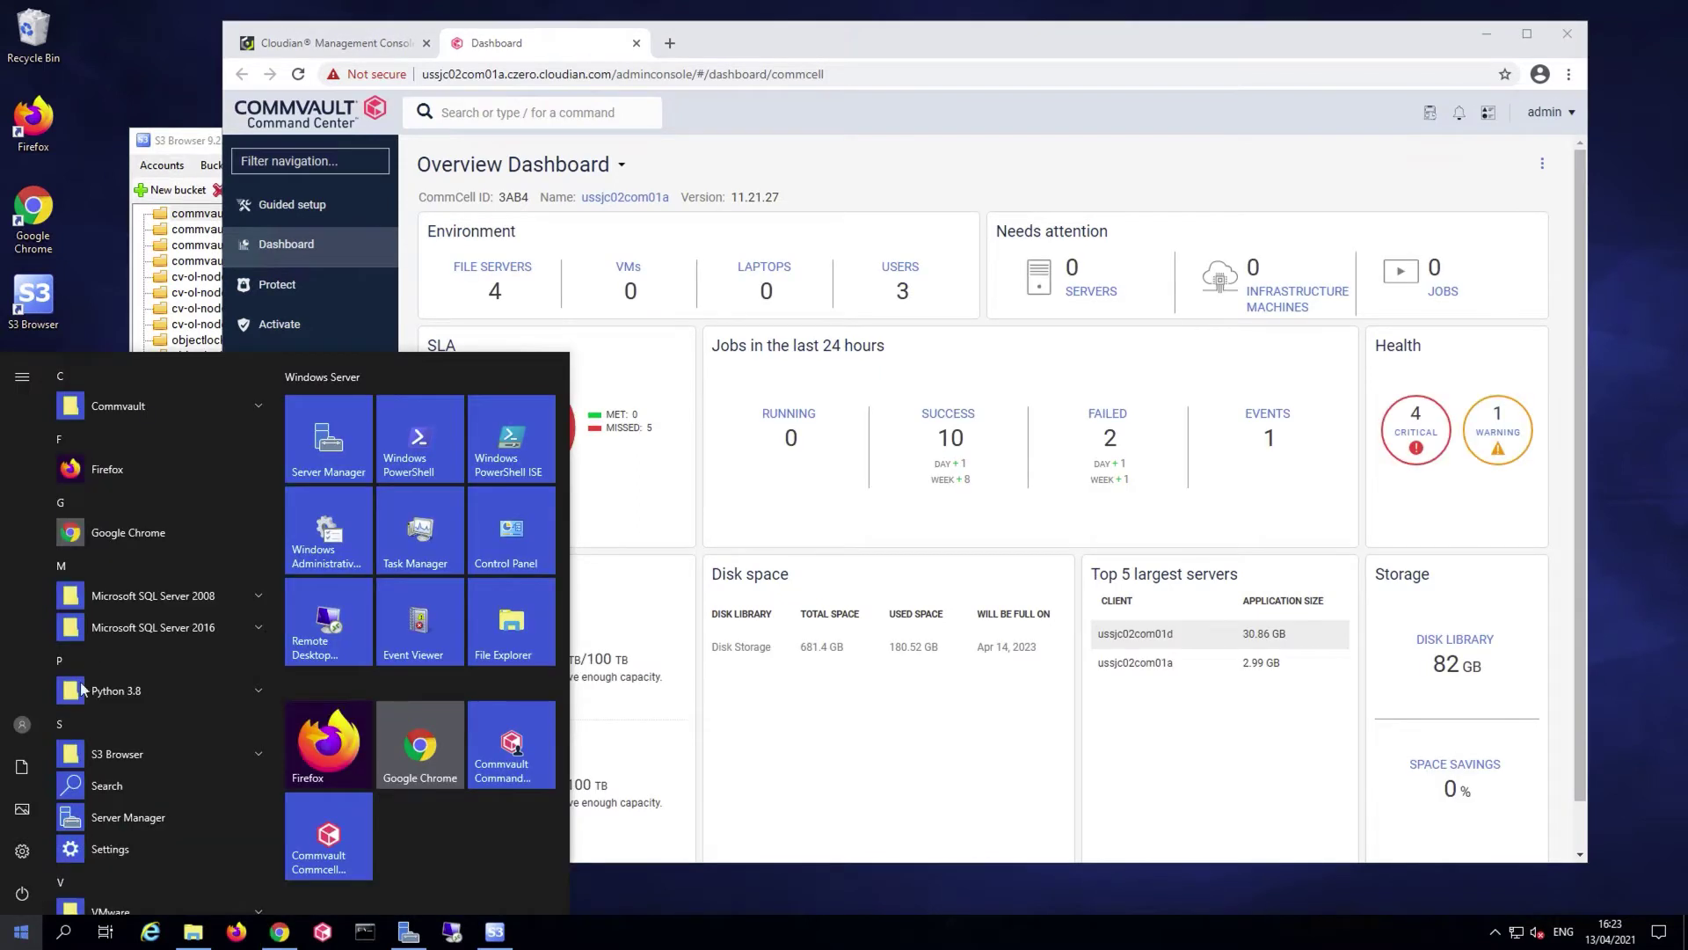
{"action": "left_click", "coordinate": [178, 415]}
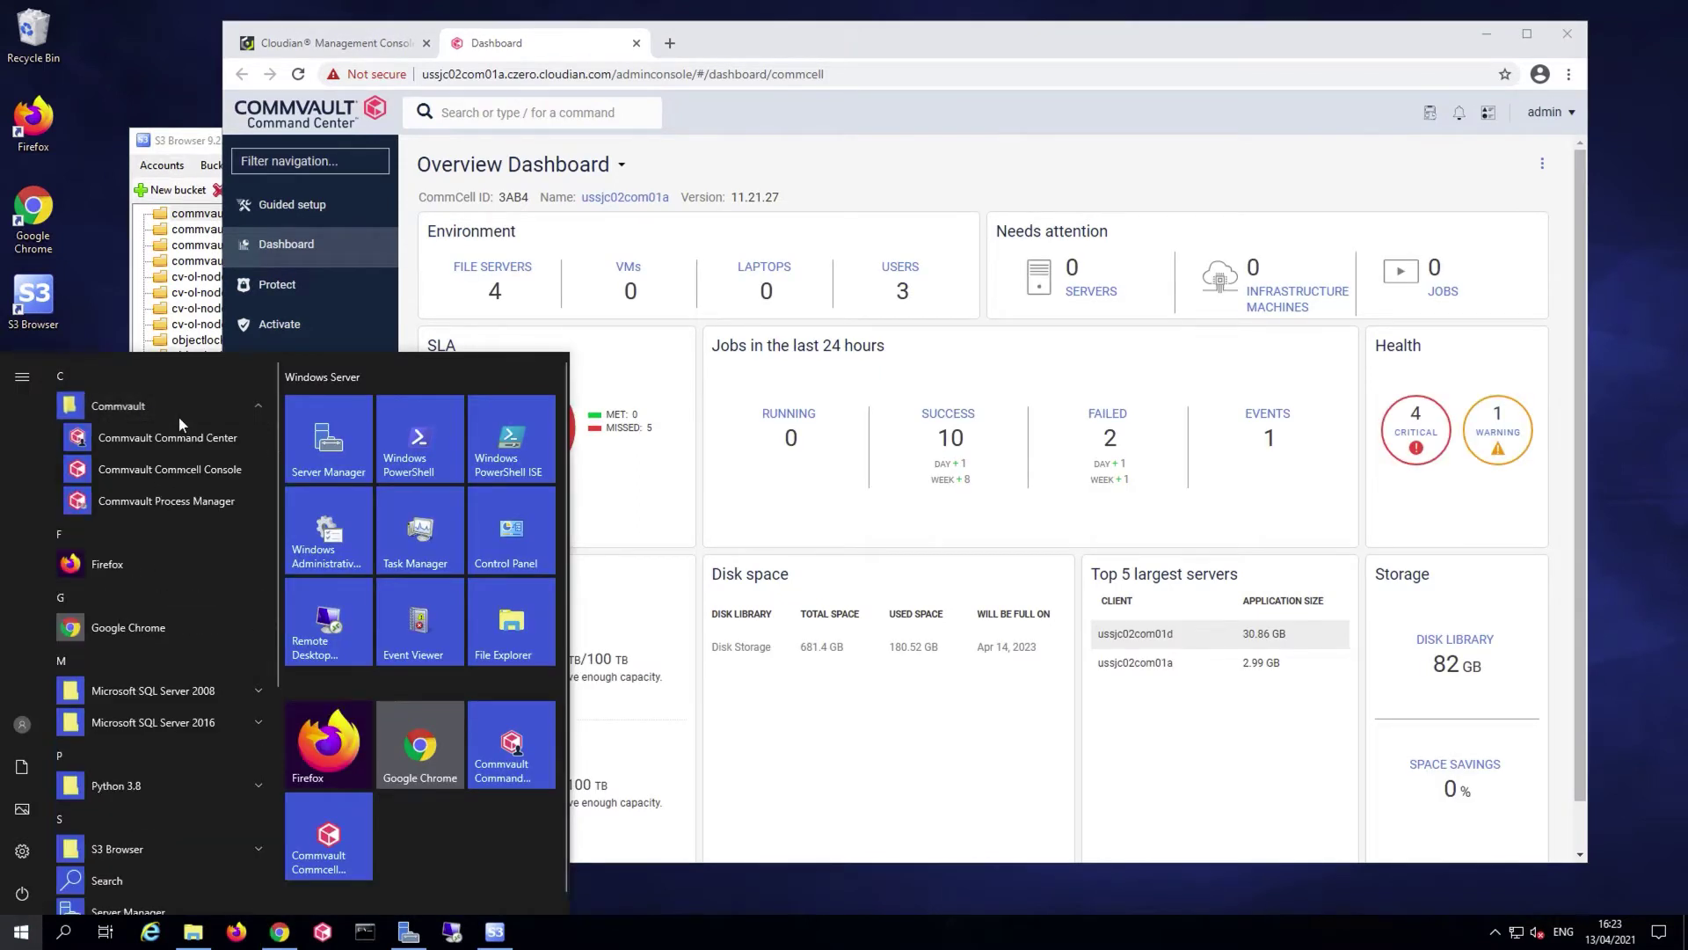
Launch the CommCell Console and connect with the admin user name and password
{"action": "left_click", "coordinate": [189, 469]}
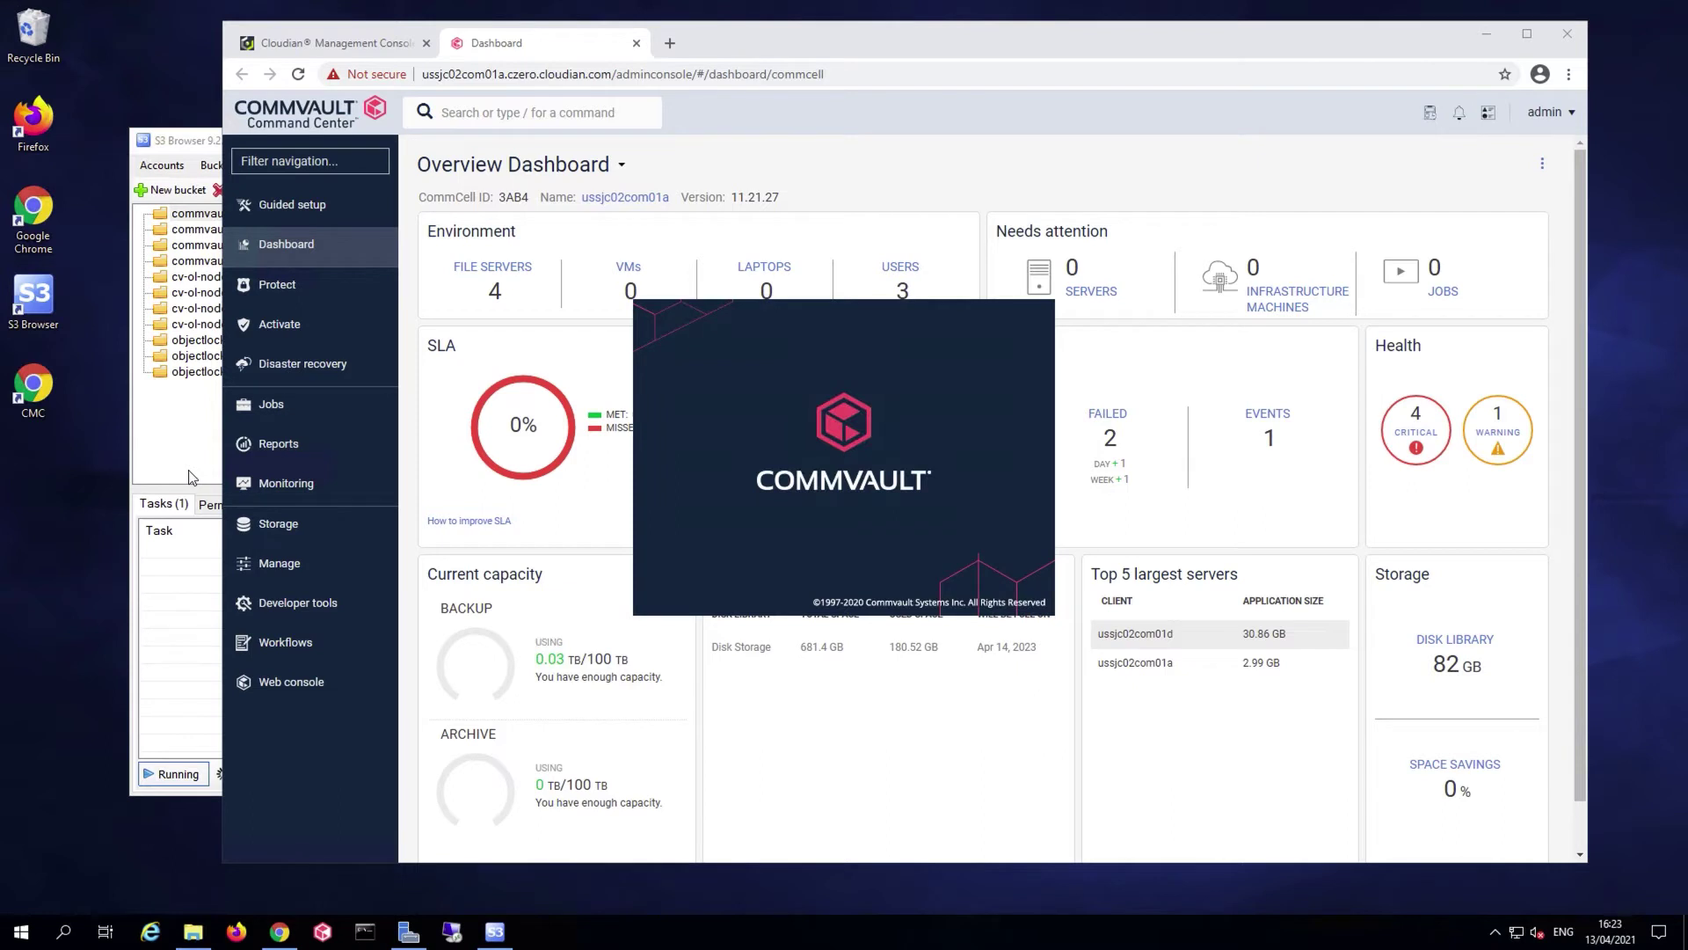
{"action": "type", "text": "adm"}
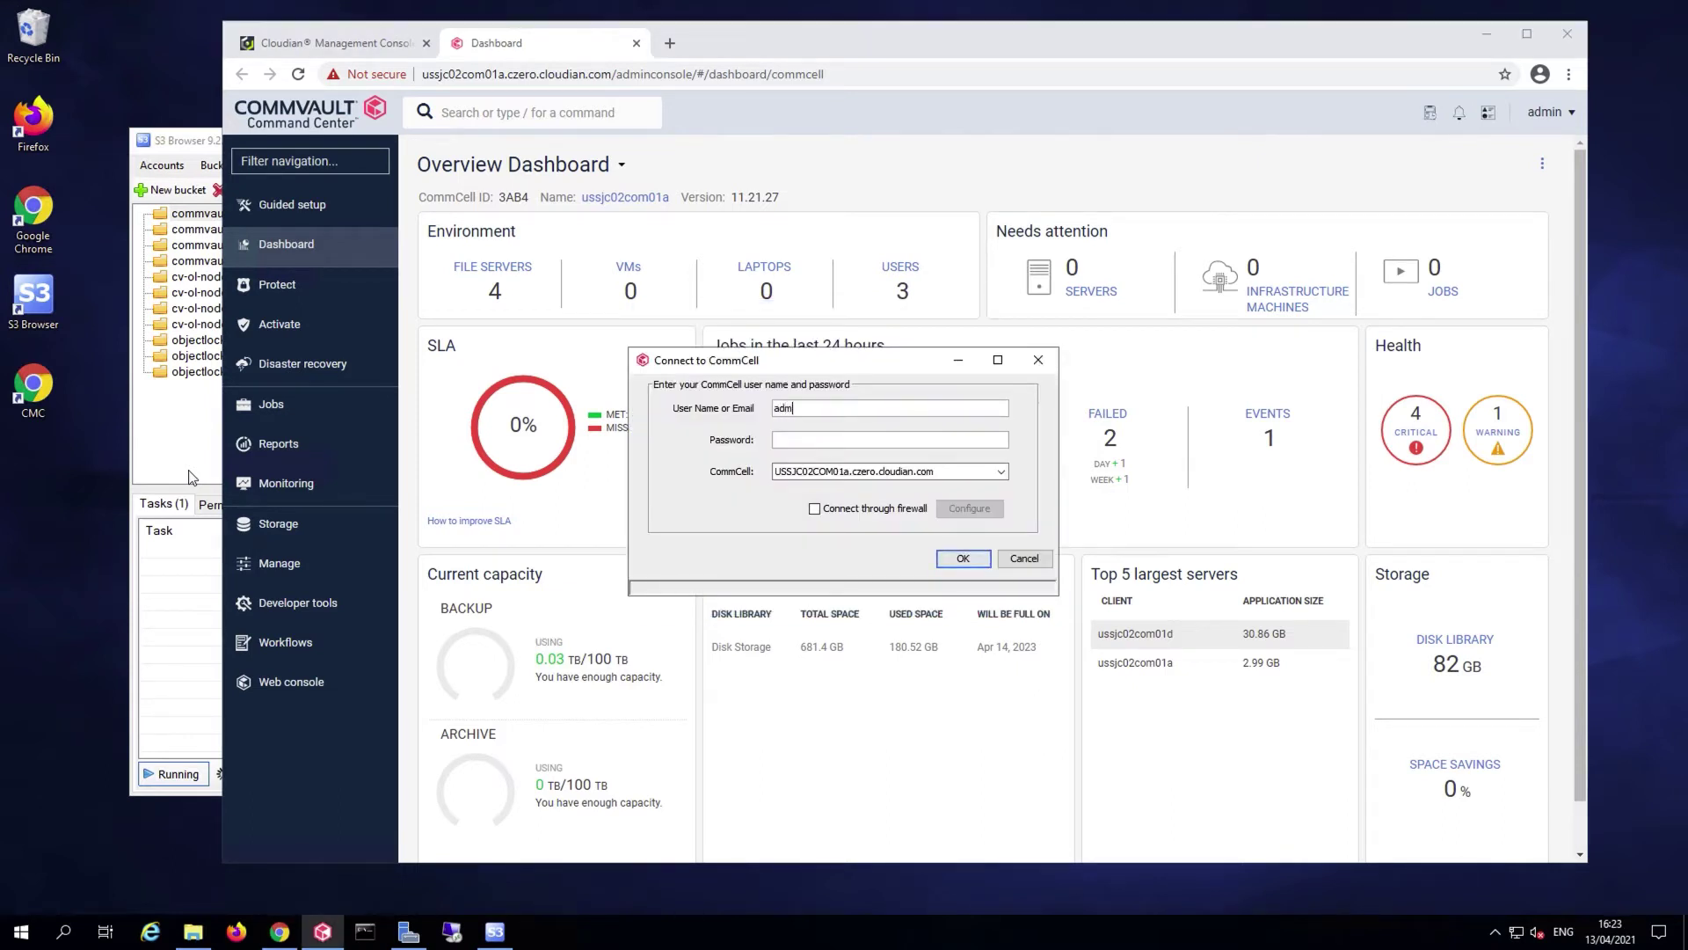
{"action": "type", "text": "in"}
{"action": "key", "text": "Tab"}
{"action": "type", "text": "*************"}
{"action": "key", "text": "Return"}
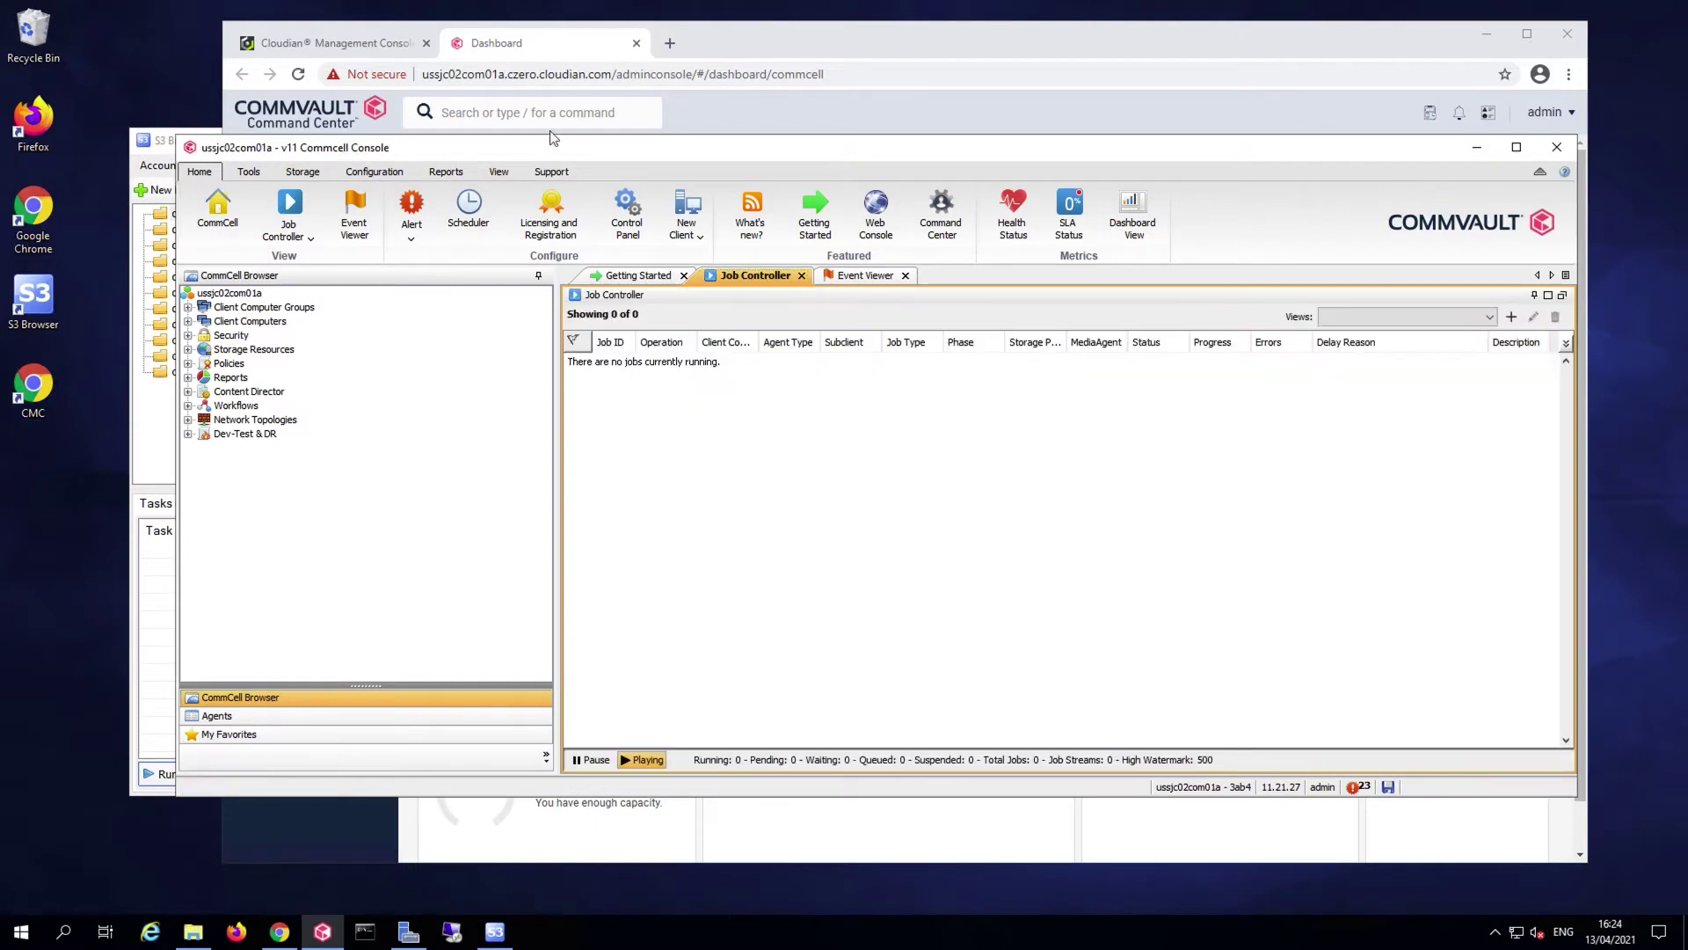
In Command Center, open Cloudian HS Default Library under Storage > Cloud and view its associated plans
{"action": "left_click", "coordinate": [717, 40]}
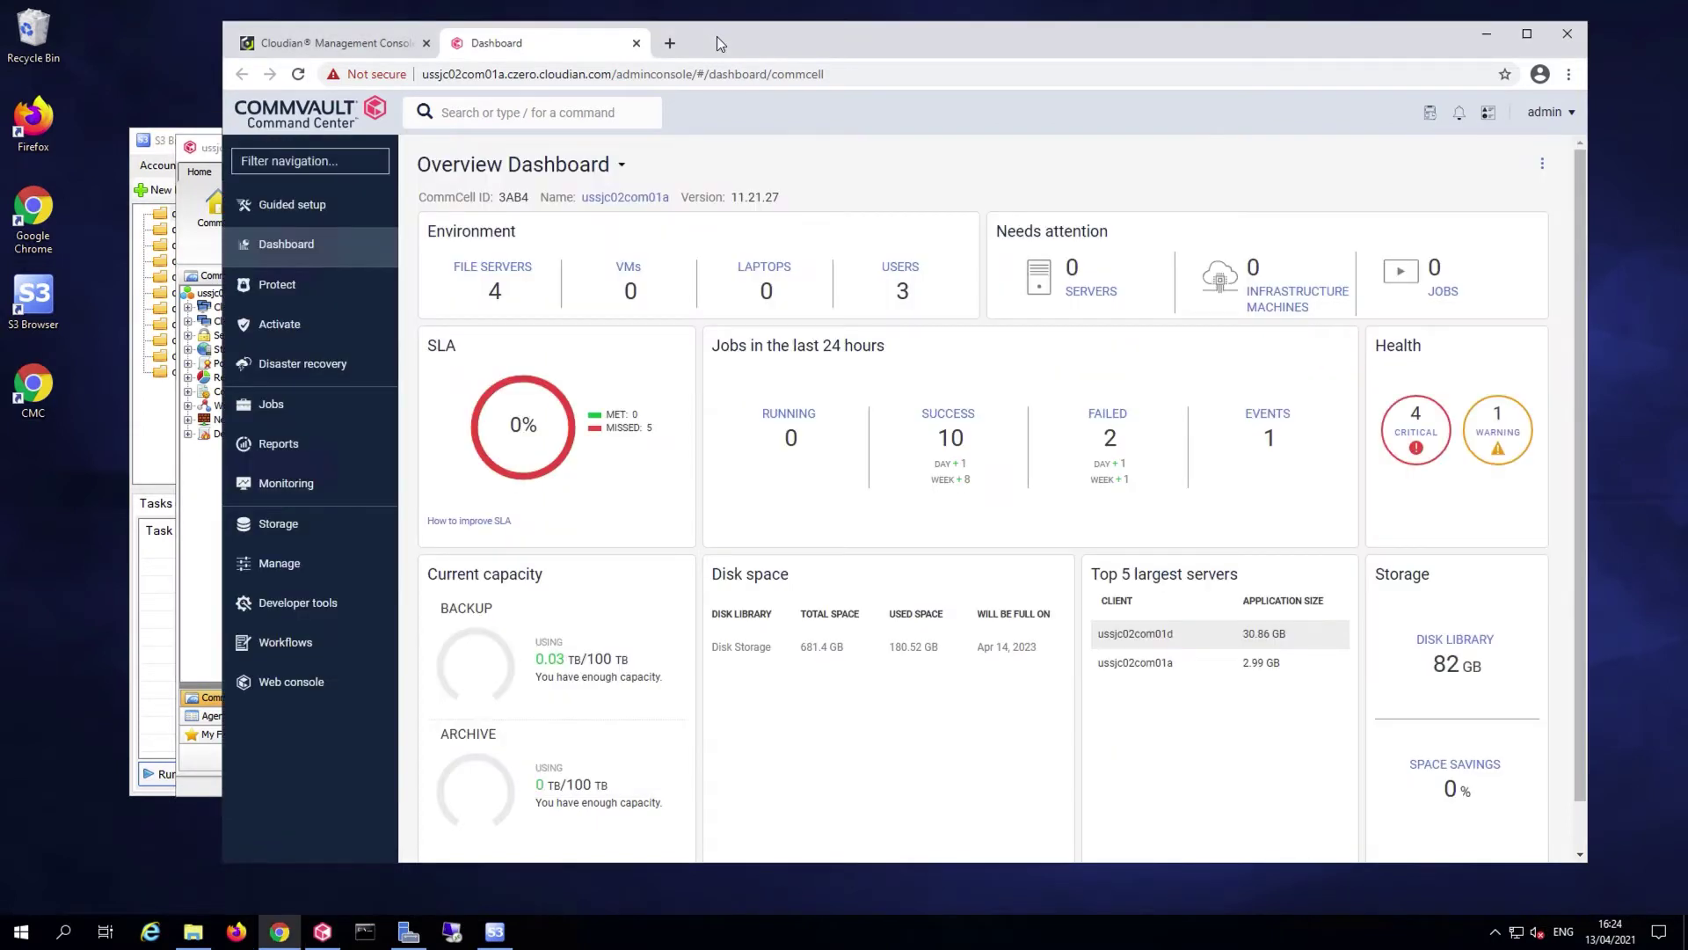
{"action": "left_click", "coordinate": [305, 525]}
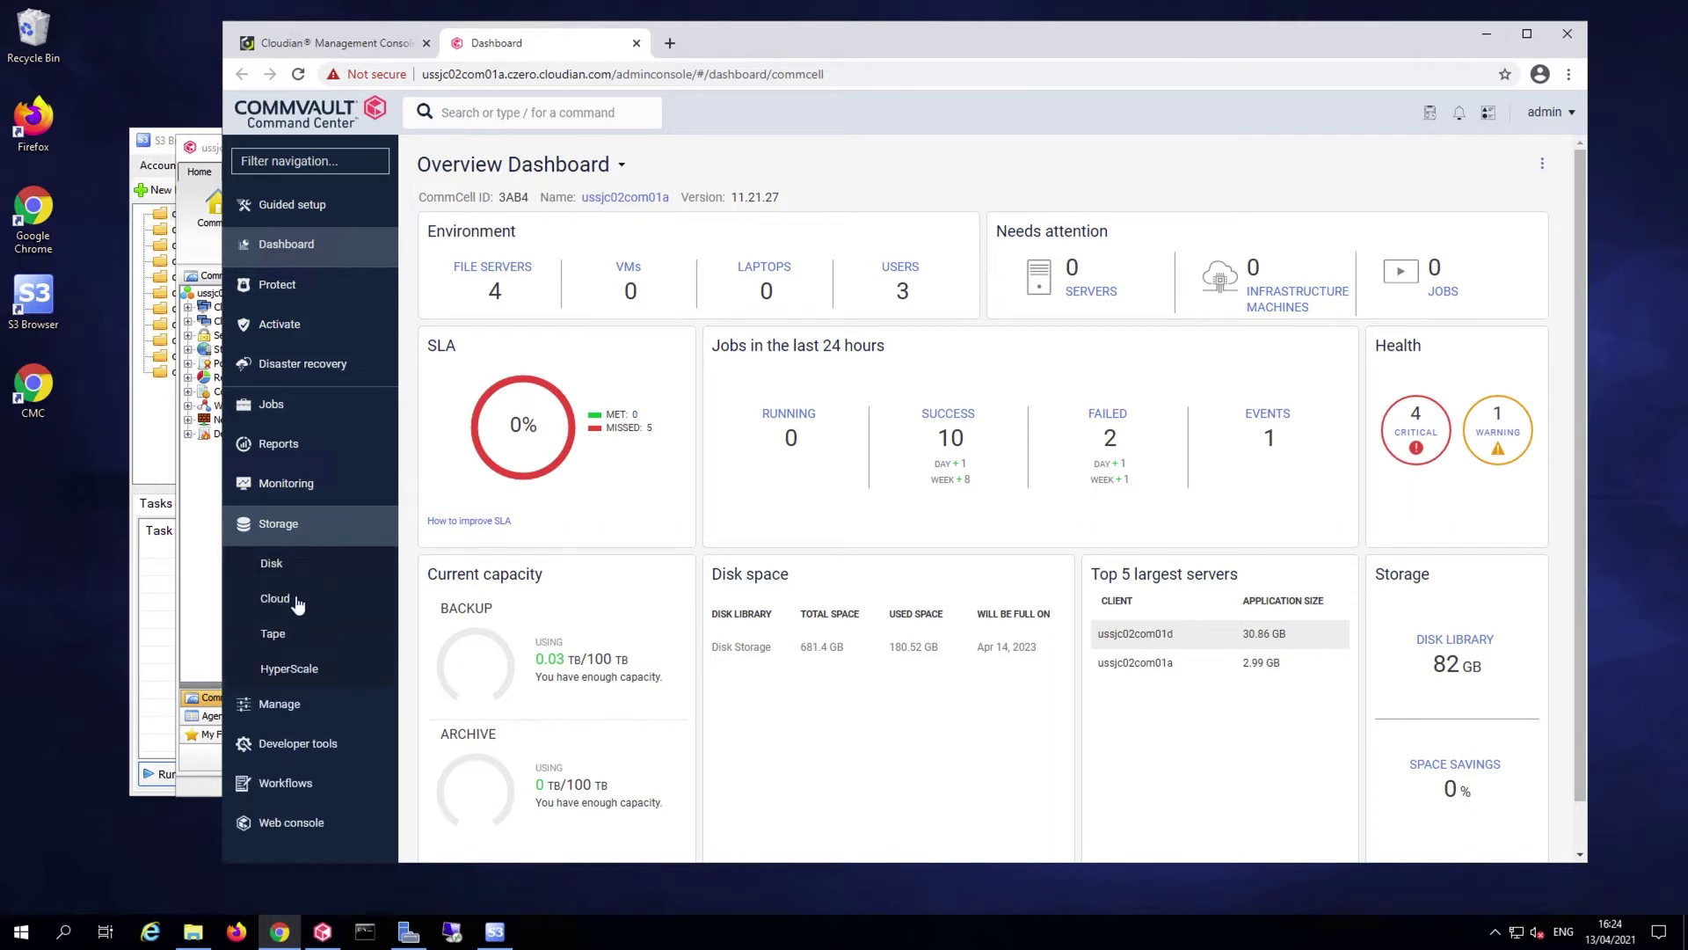
{"action": "left_click", "coordinate": [296, 603]}
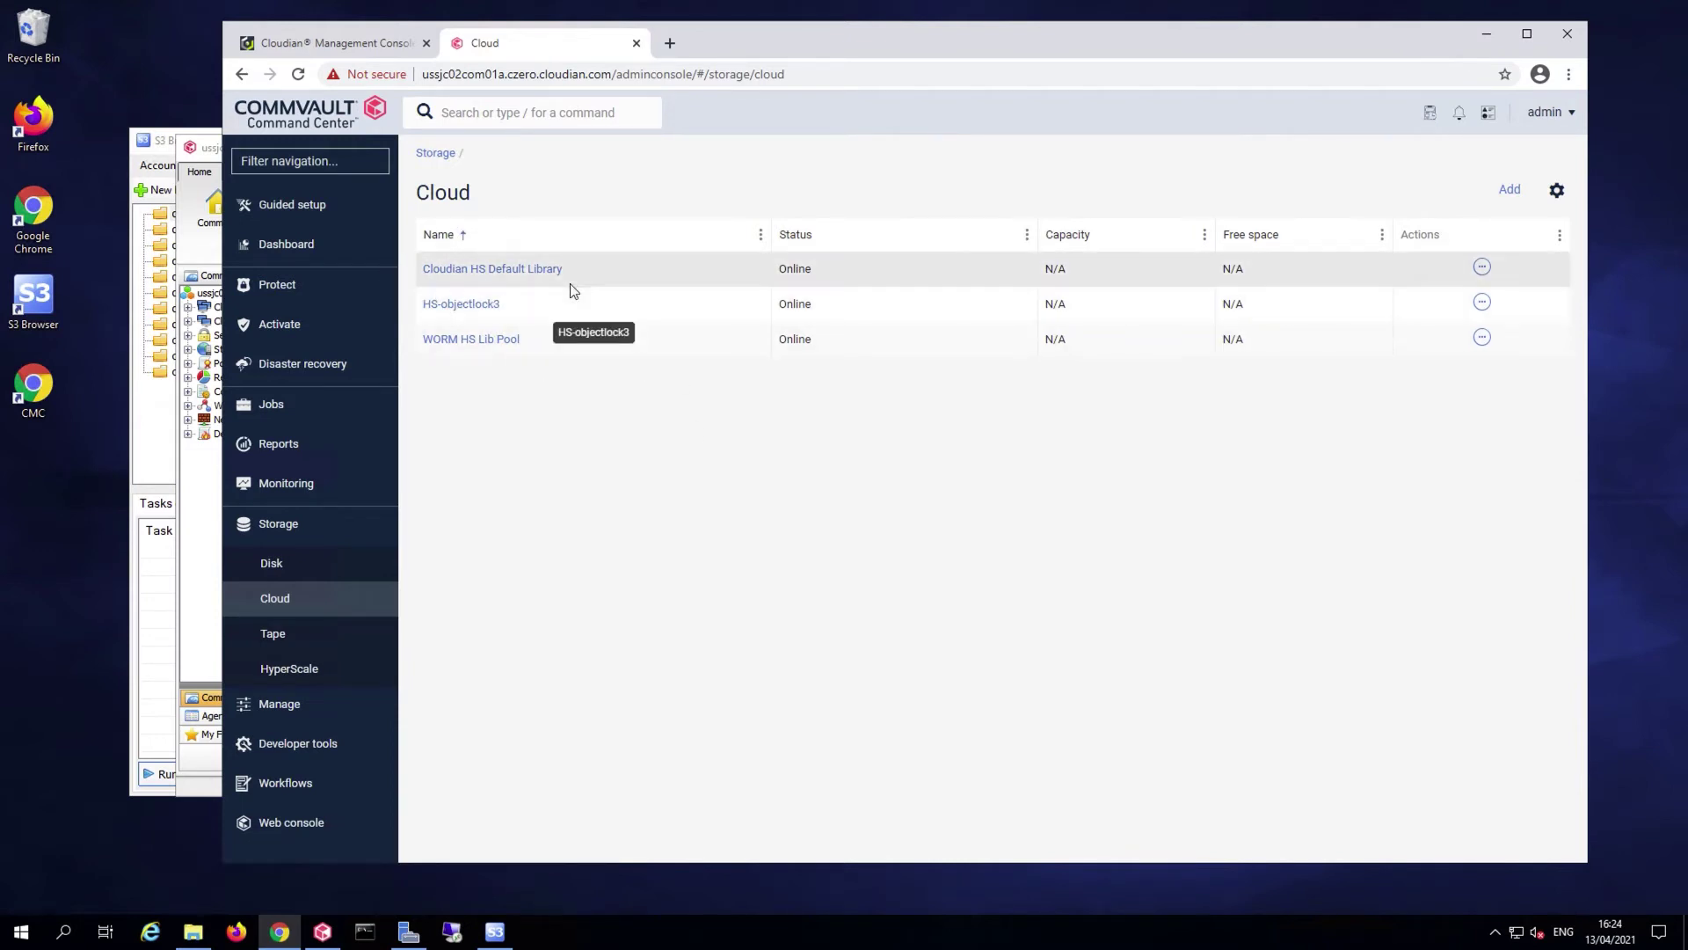
{"action": "left_click", "coordinate": [525, 273]}
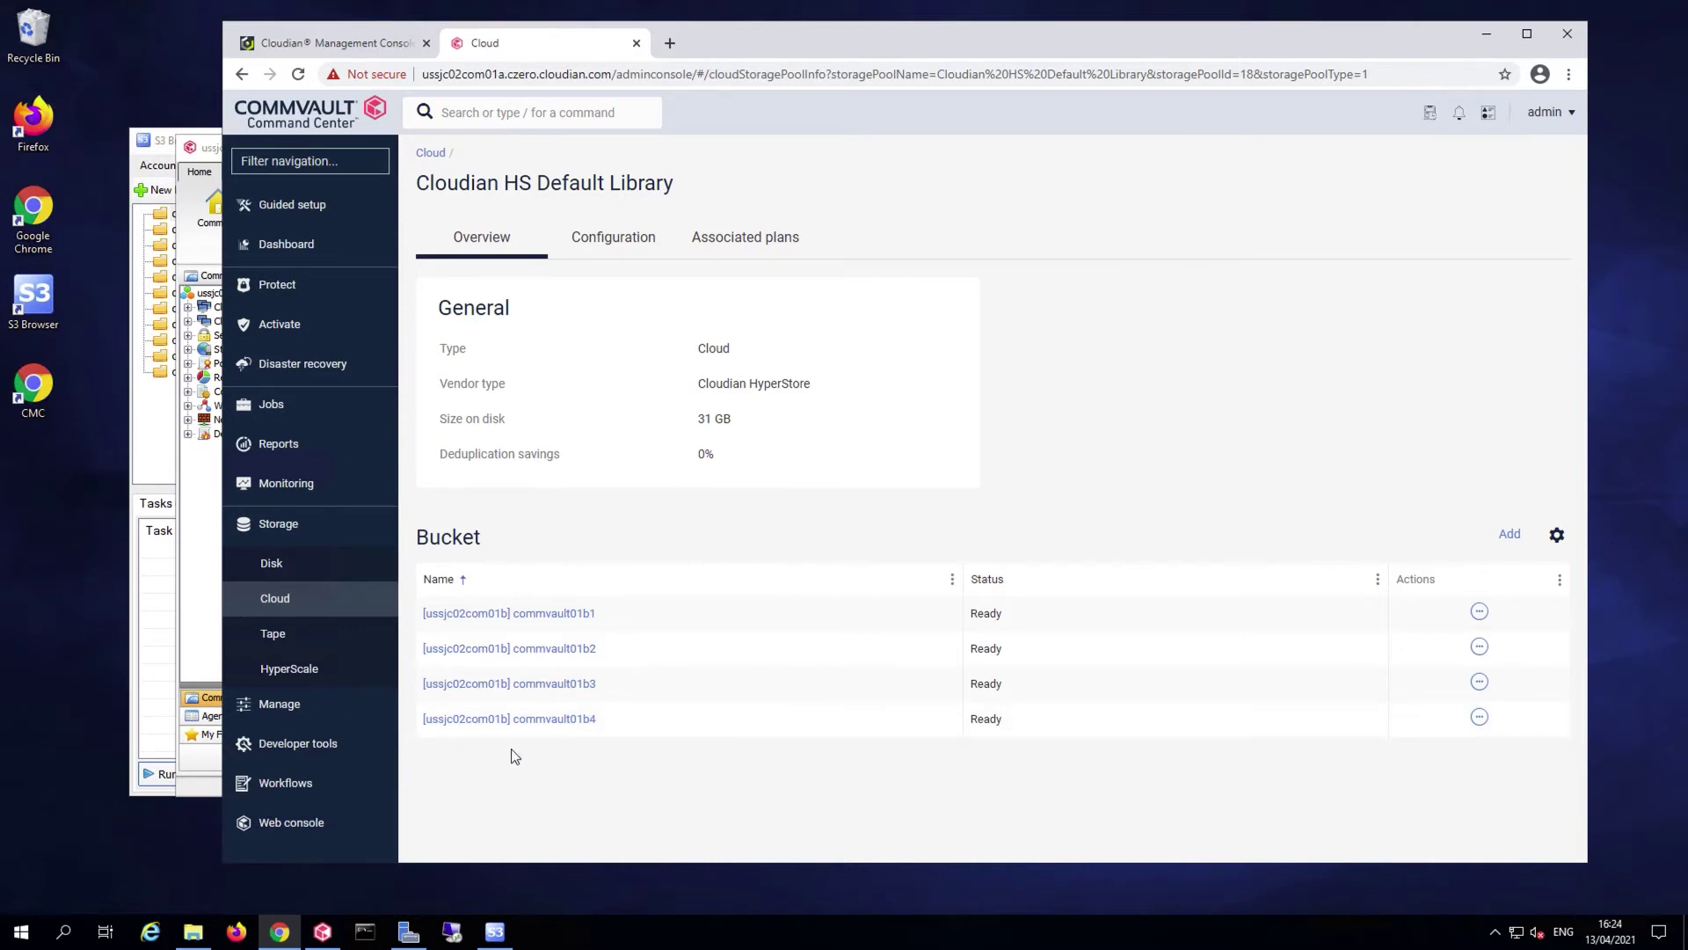
{"action": "left_click", "coordinate": [758, 240]}
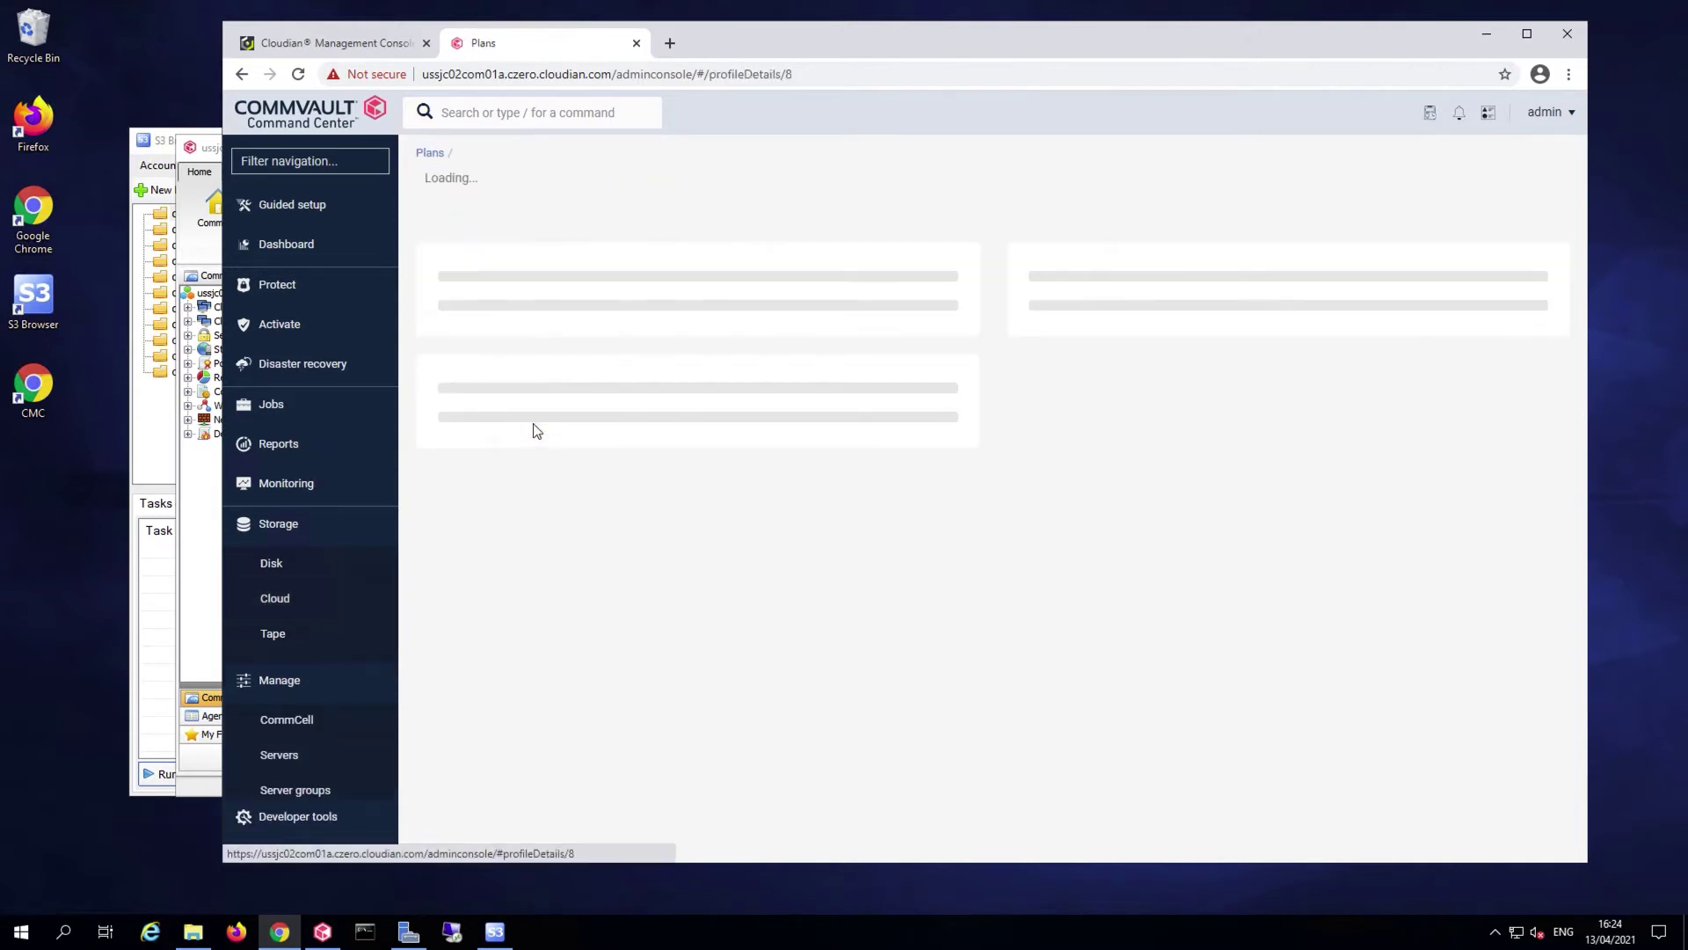
Open the Default Direct to Cloudian plan and scroll to its backup destinations
{"action": "left_click", "coordinate": [533, 422]}
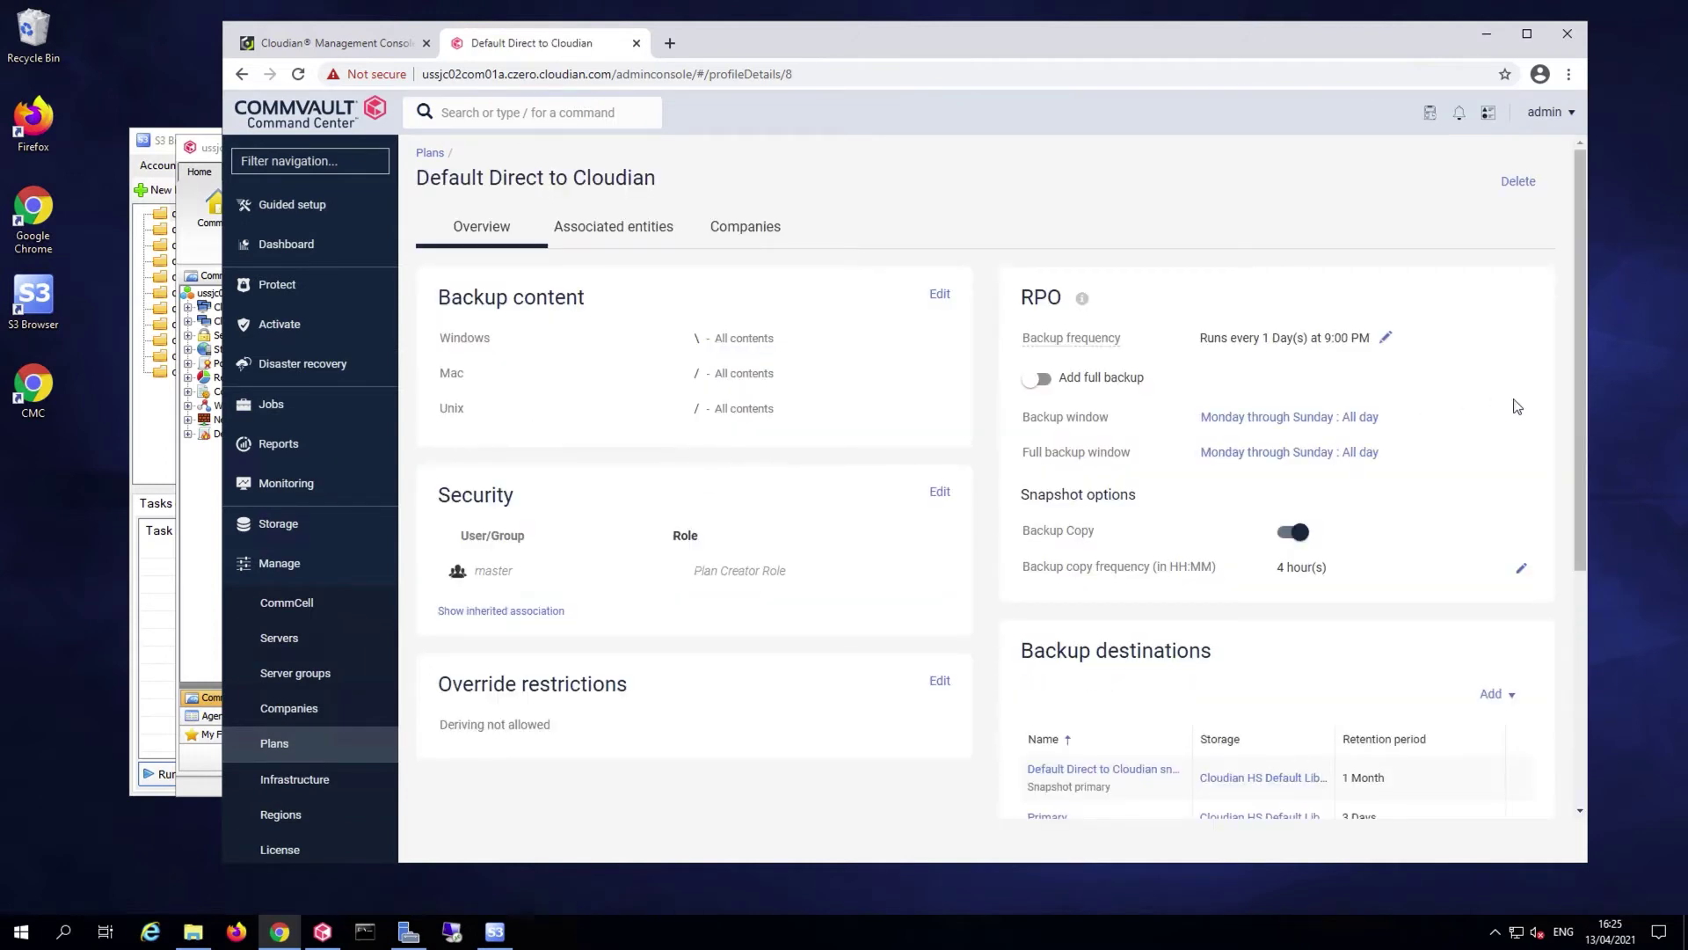
{"action": "left_click_drag", "start_coordinate": [1578, 395], "coordinate": [1580, 495]}
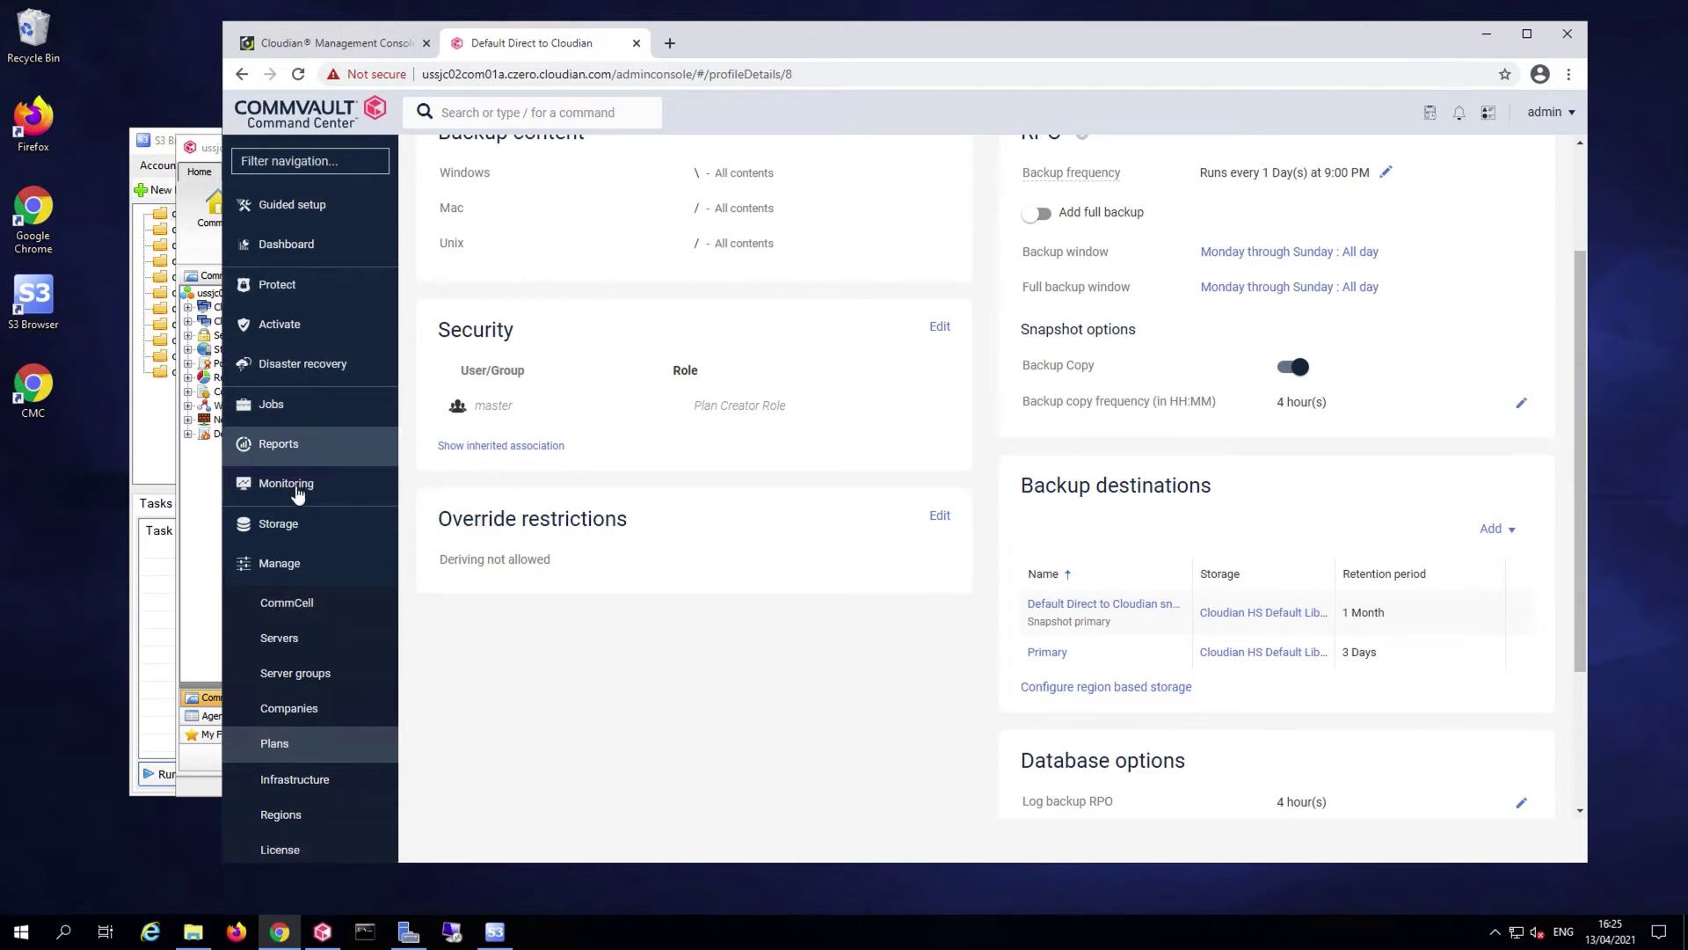
{"action": "left_click", "coordinate": [284, 567]}
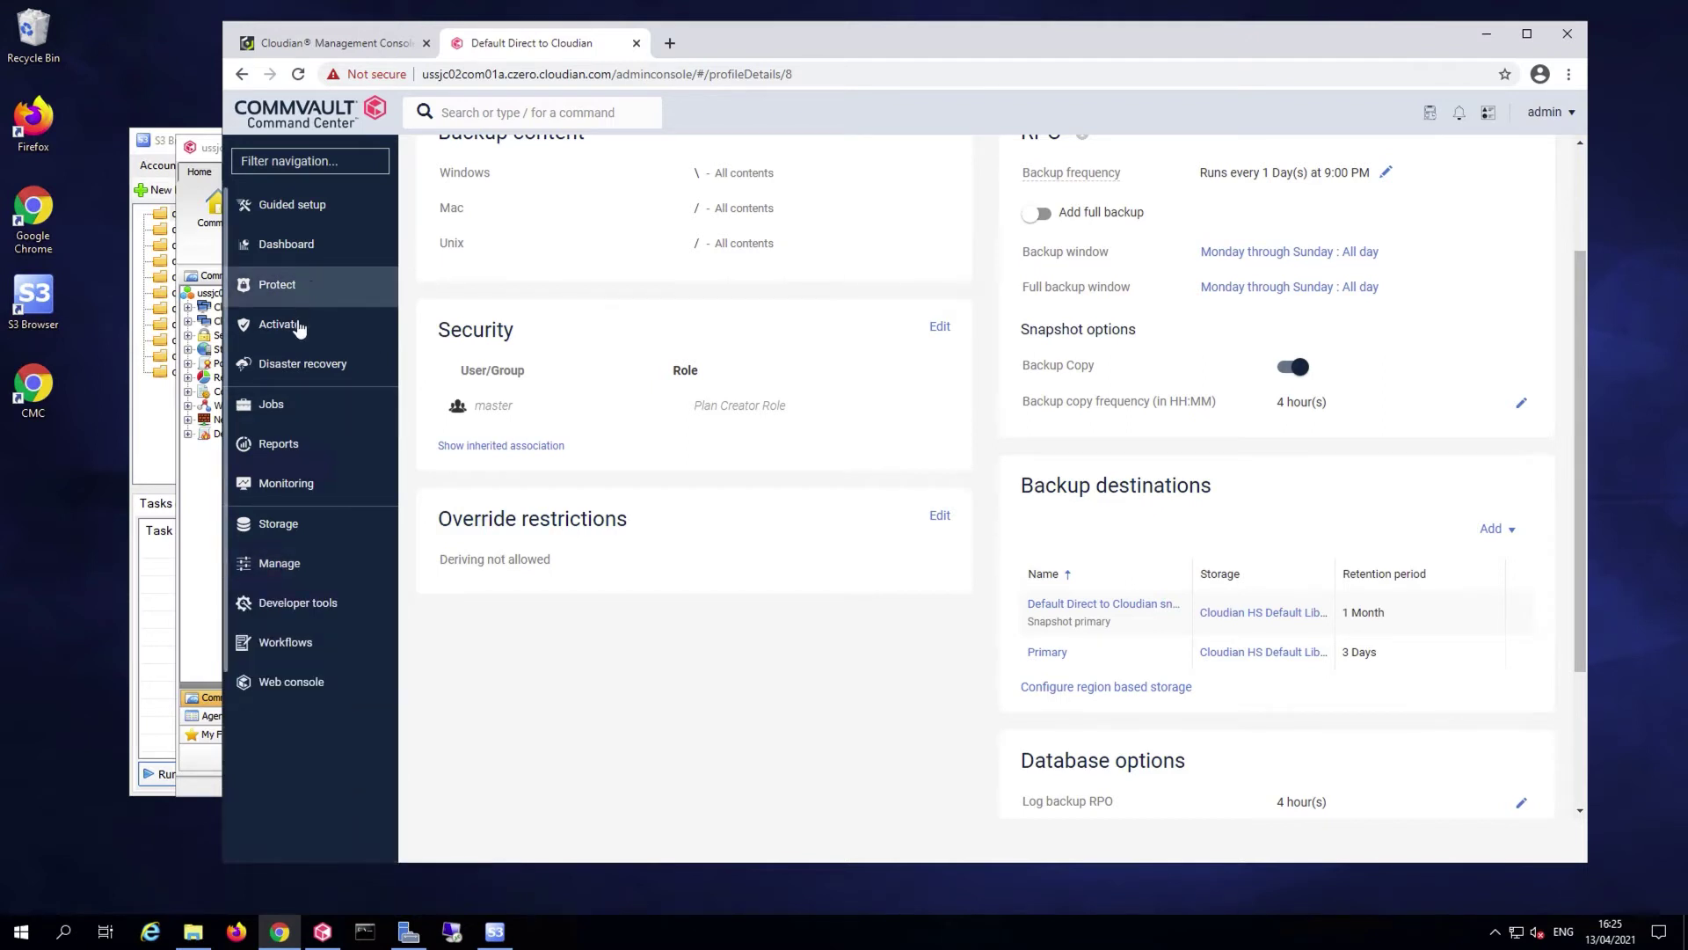
Open file server ussjc02com01d and bring up actions for its Data to Cloud subclient
{"action": "left_click", "coordinate": [300, 292]}
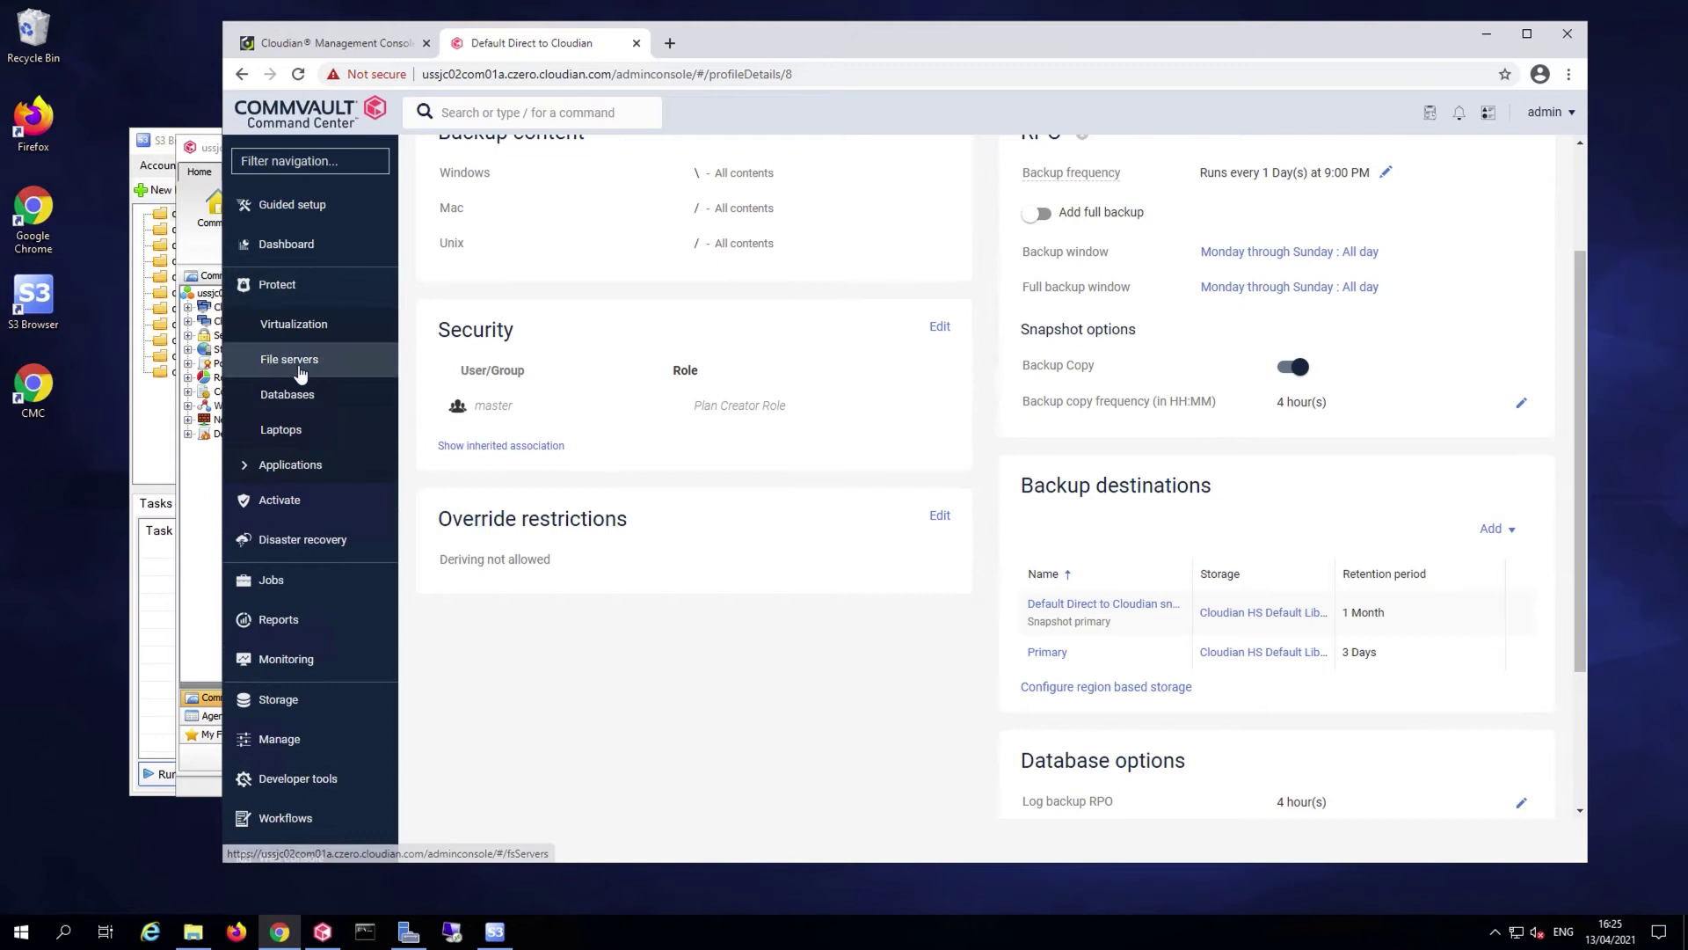
{"action": "left_click", "coordinate": [299, 362]}
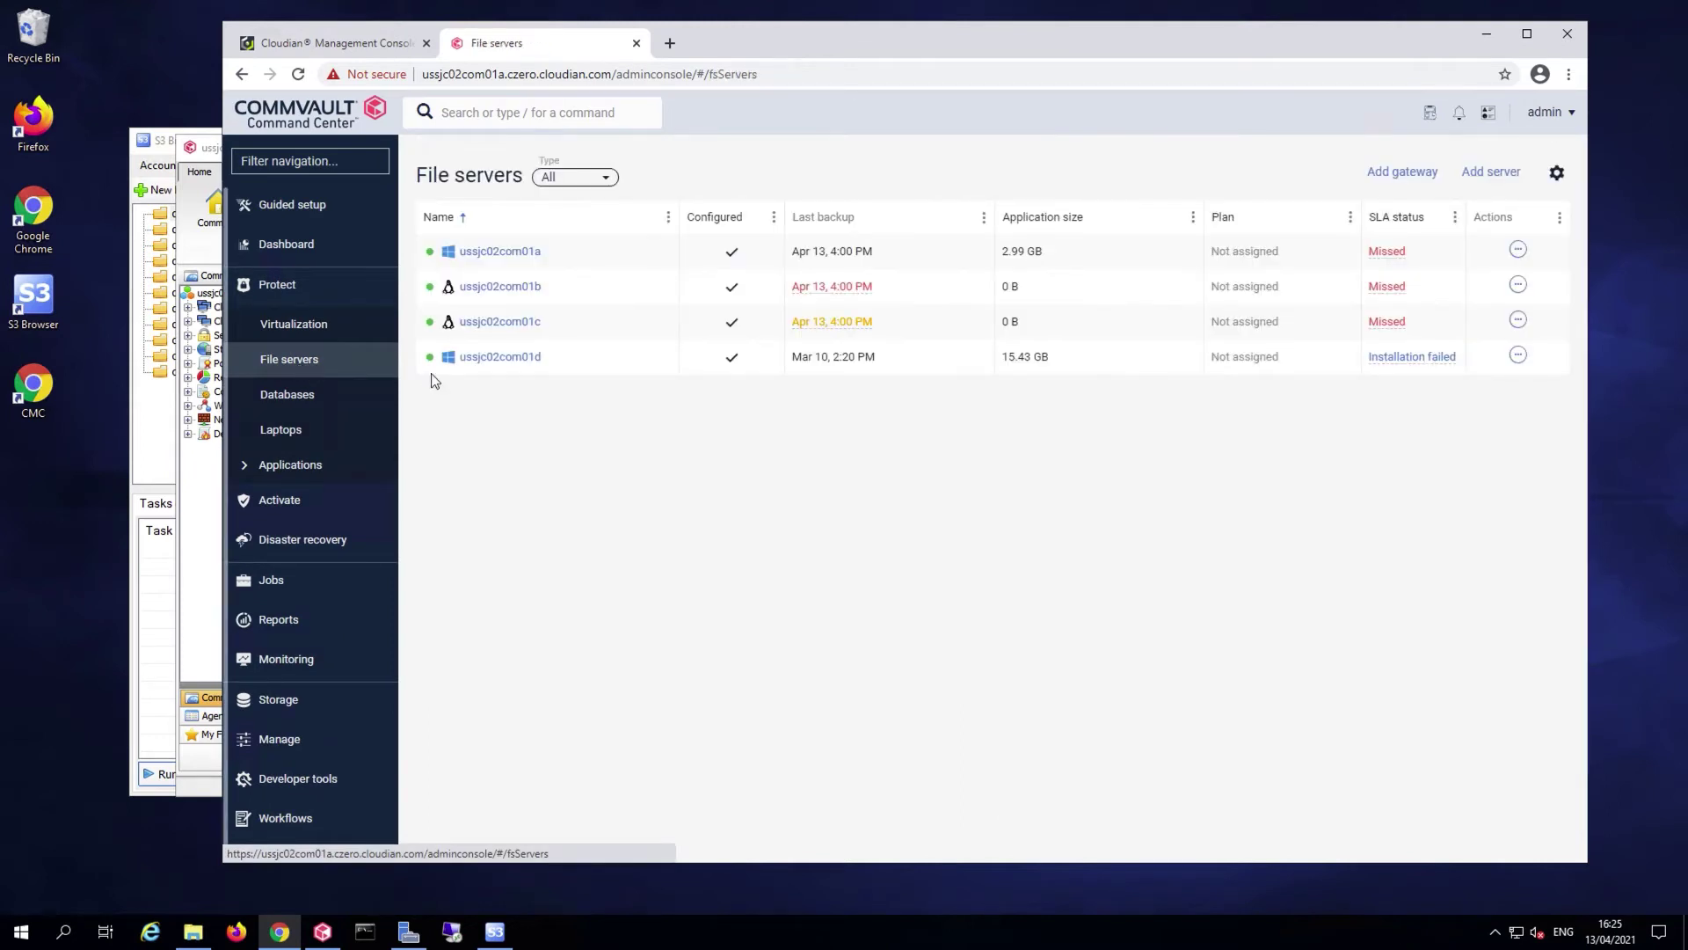
{"action": "left_click", "coordinate": [512, 362]}
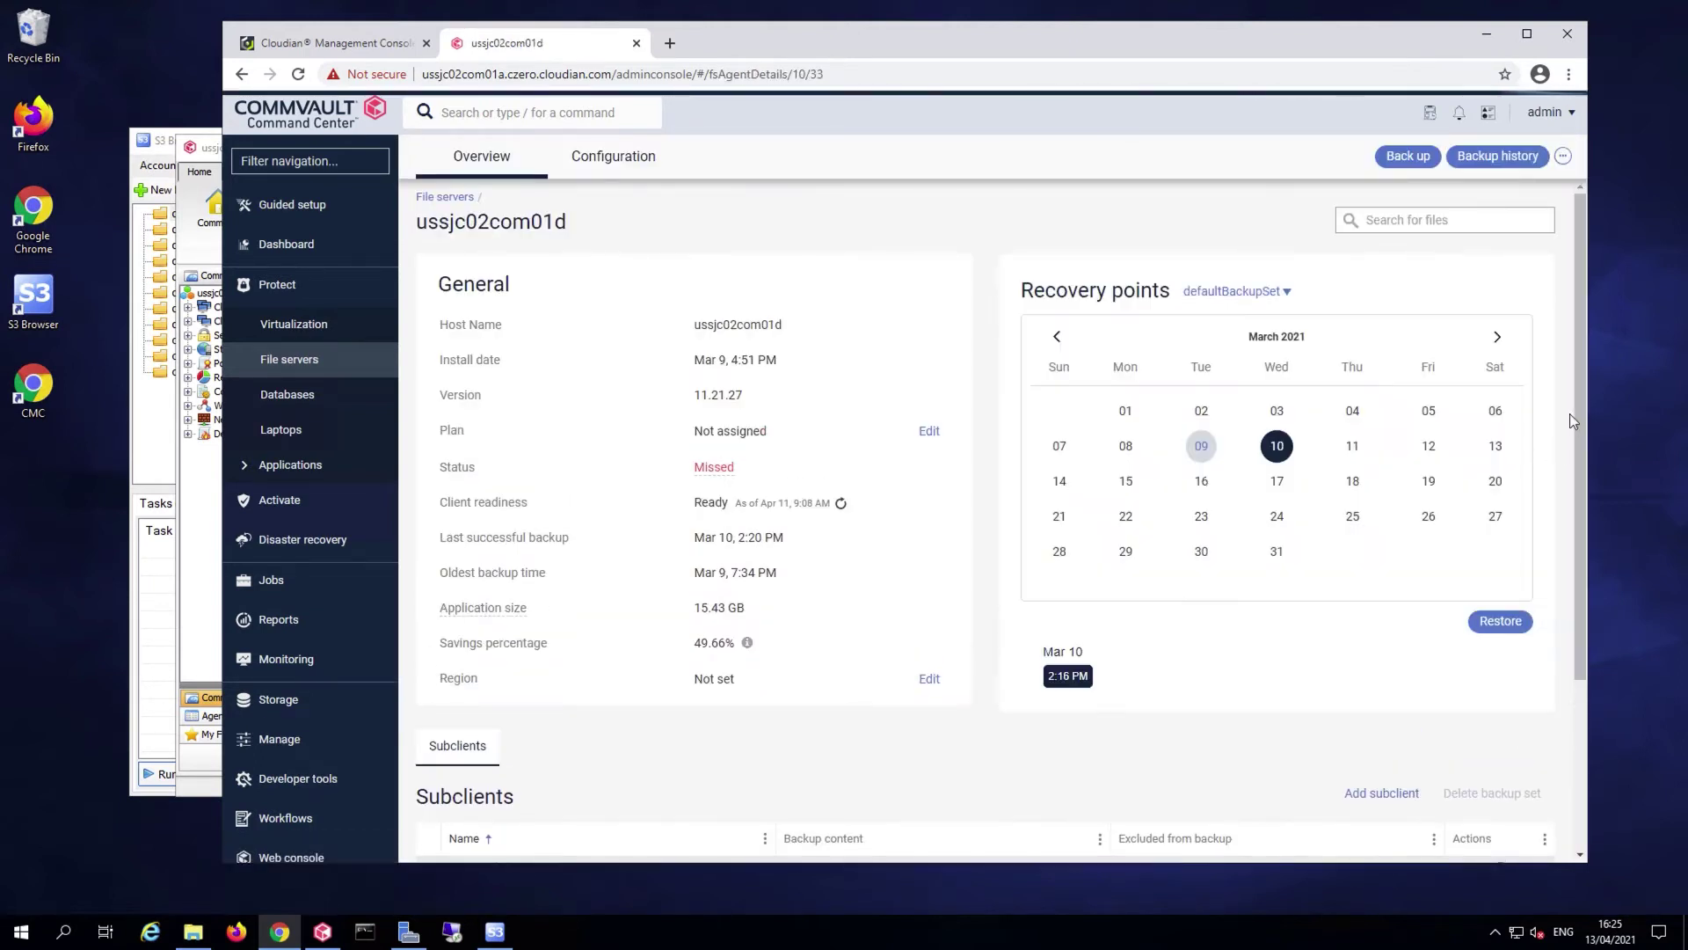
{"action": "left_click_drag", "start_coordinate": [1581, 401], "coordinate": [1575, 609]}
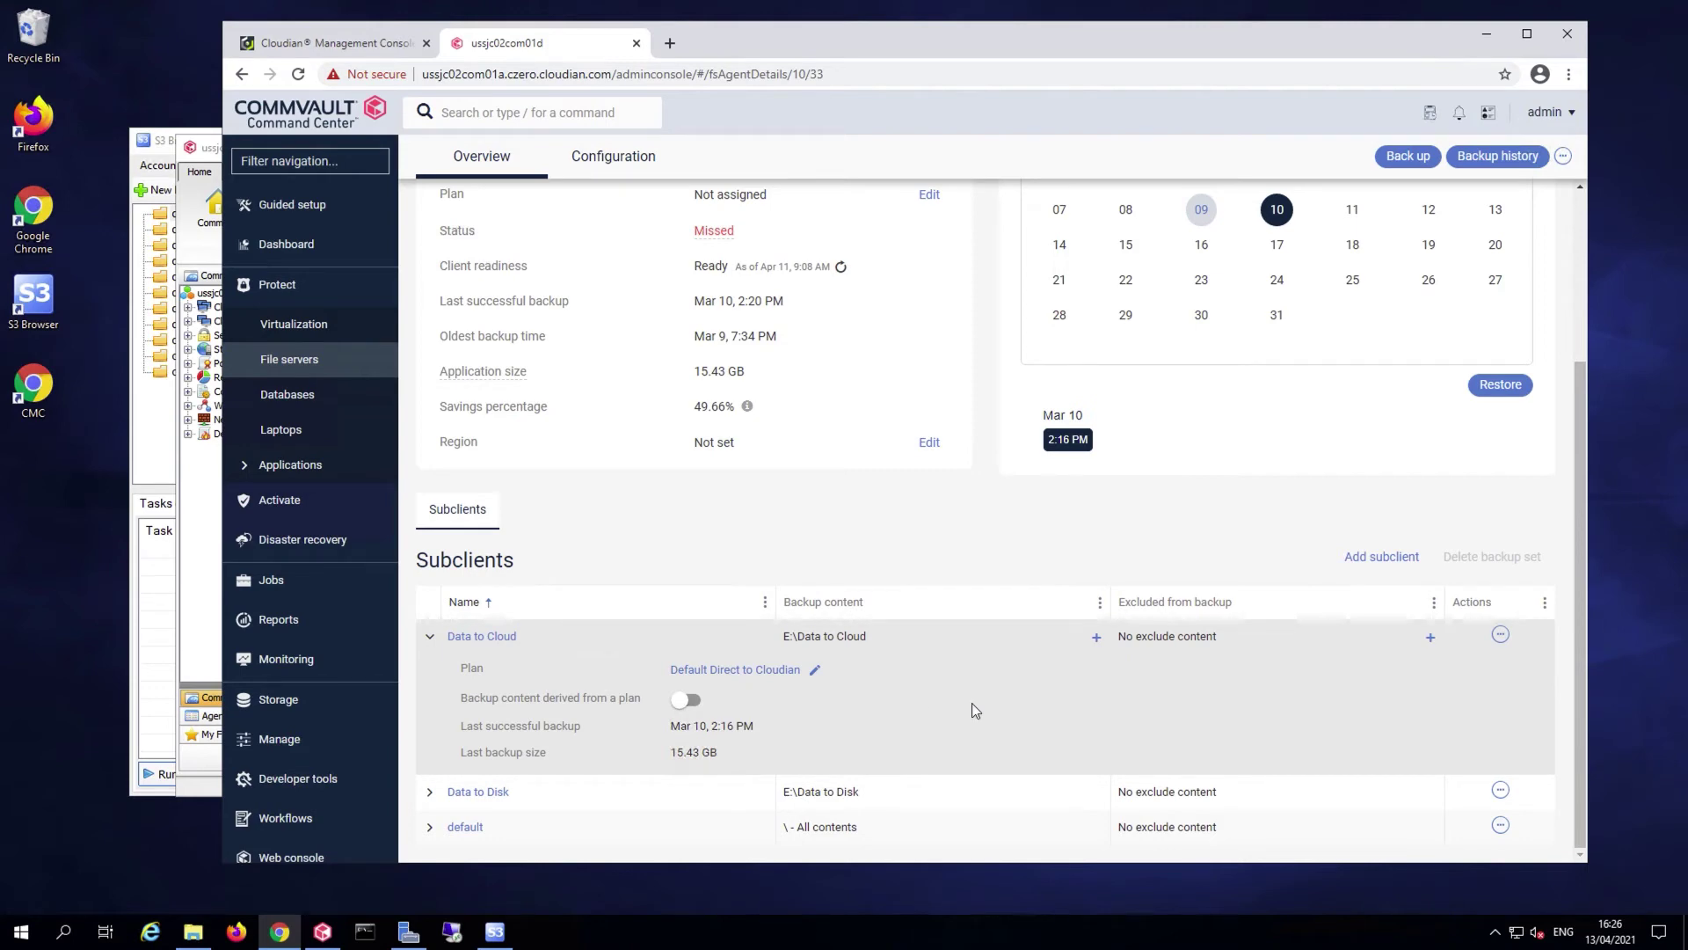
{"action": "scroll", "coordinate": [972, 703], "scroll_direction": "up", "scroll_amount": 1}
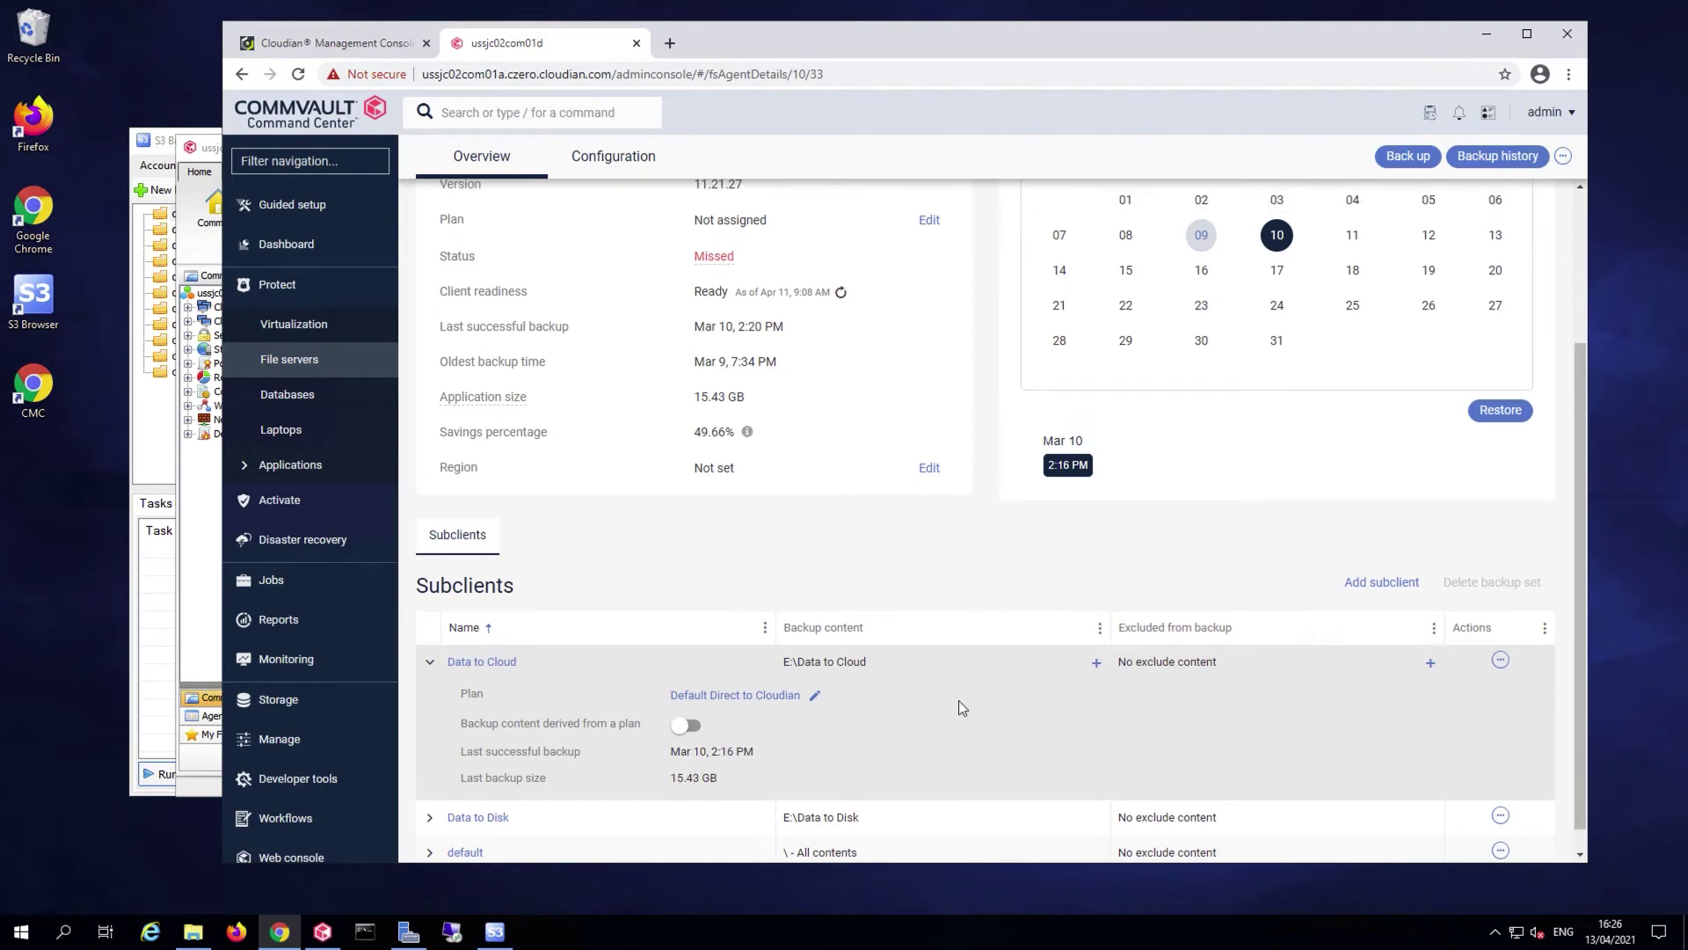
{"action": "left_click", "coordinate": [1500, 659]}
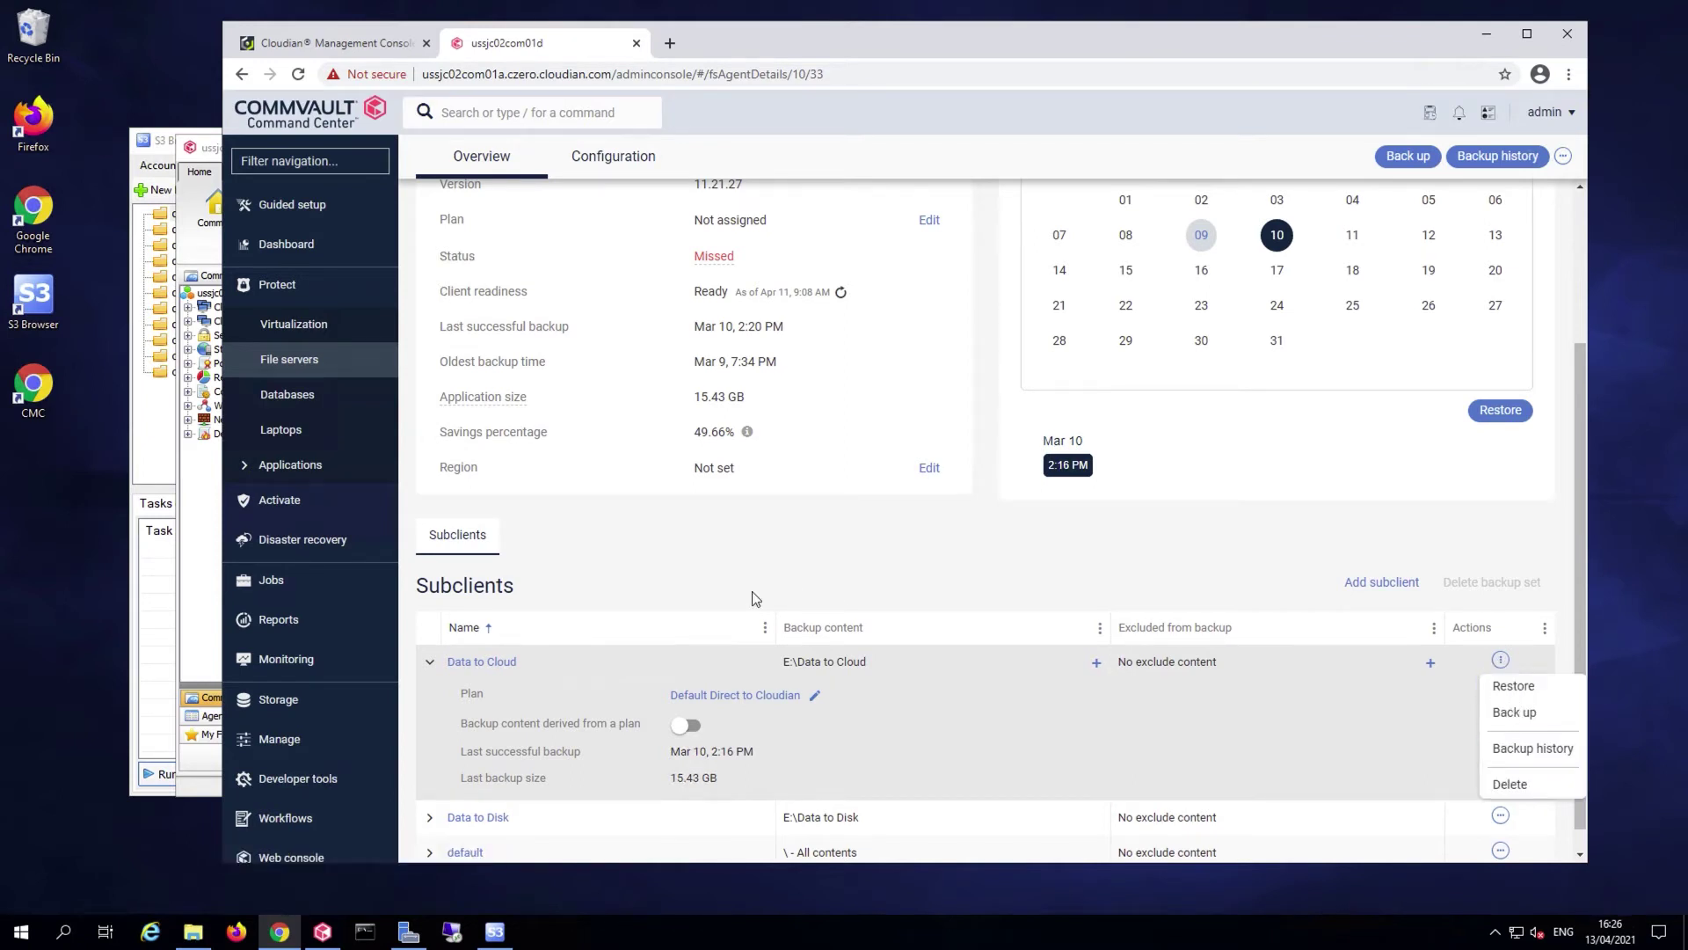
Run a Full backup of ussjc02com01d's Data to Cloud subclient and open Job 2113's details
{"action": "left_click", "coordinate": [295, 360]}
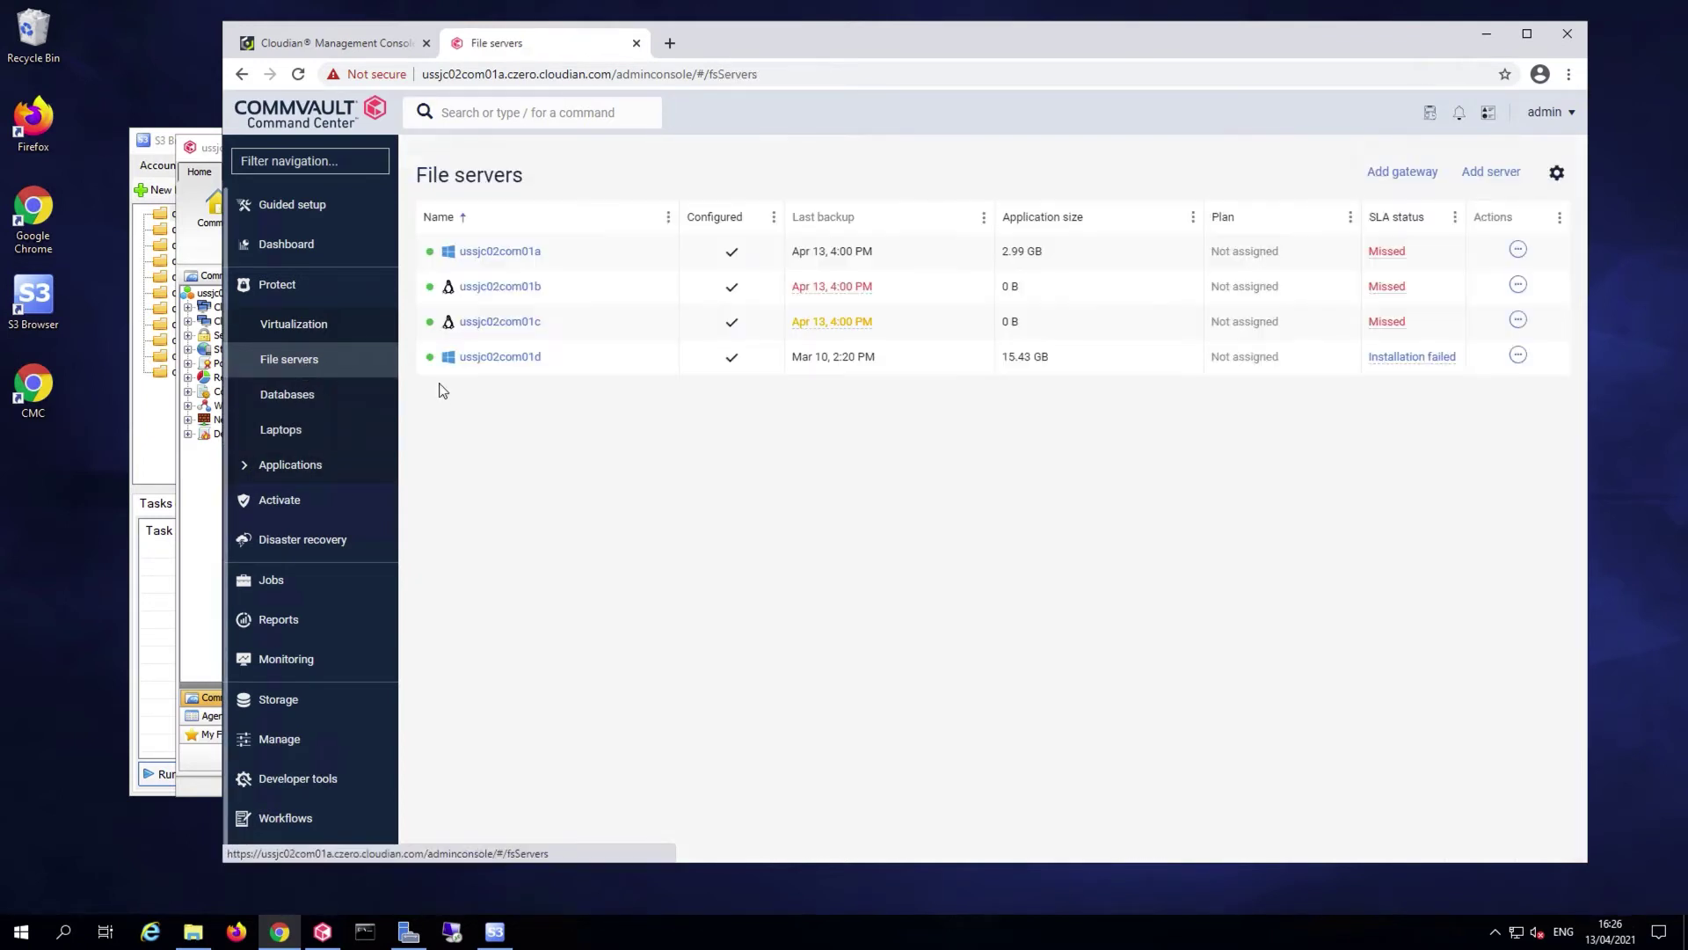
{"action": "left_click", "coordinate": [1517, 356]}
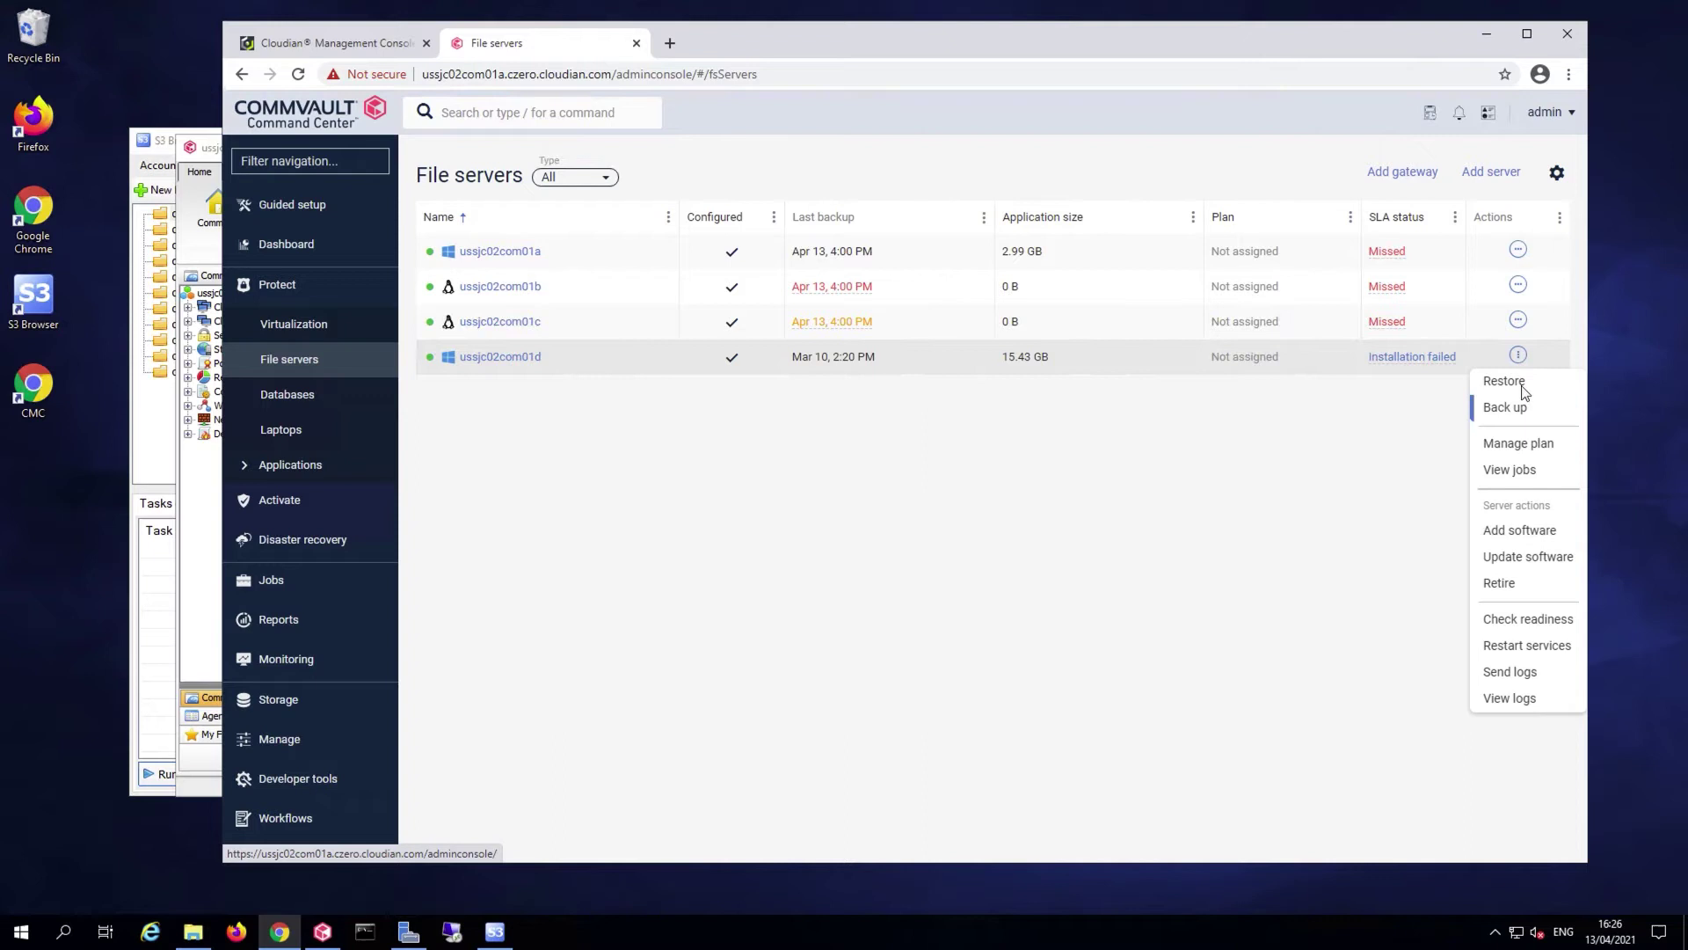
{"action": "left_click", "coordinate": [1517, 409]}
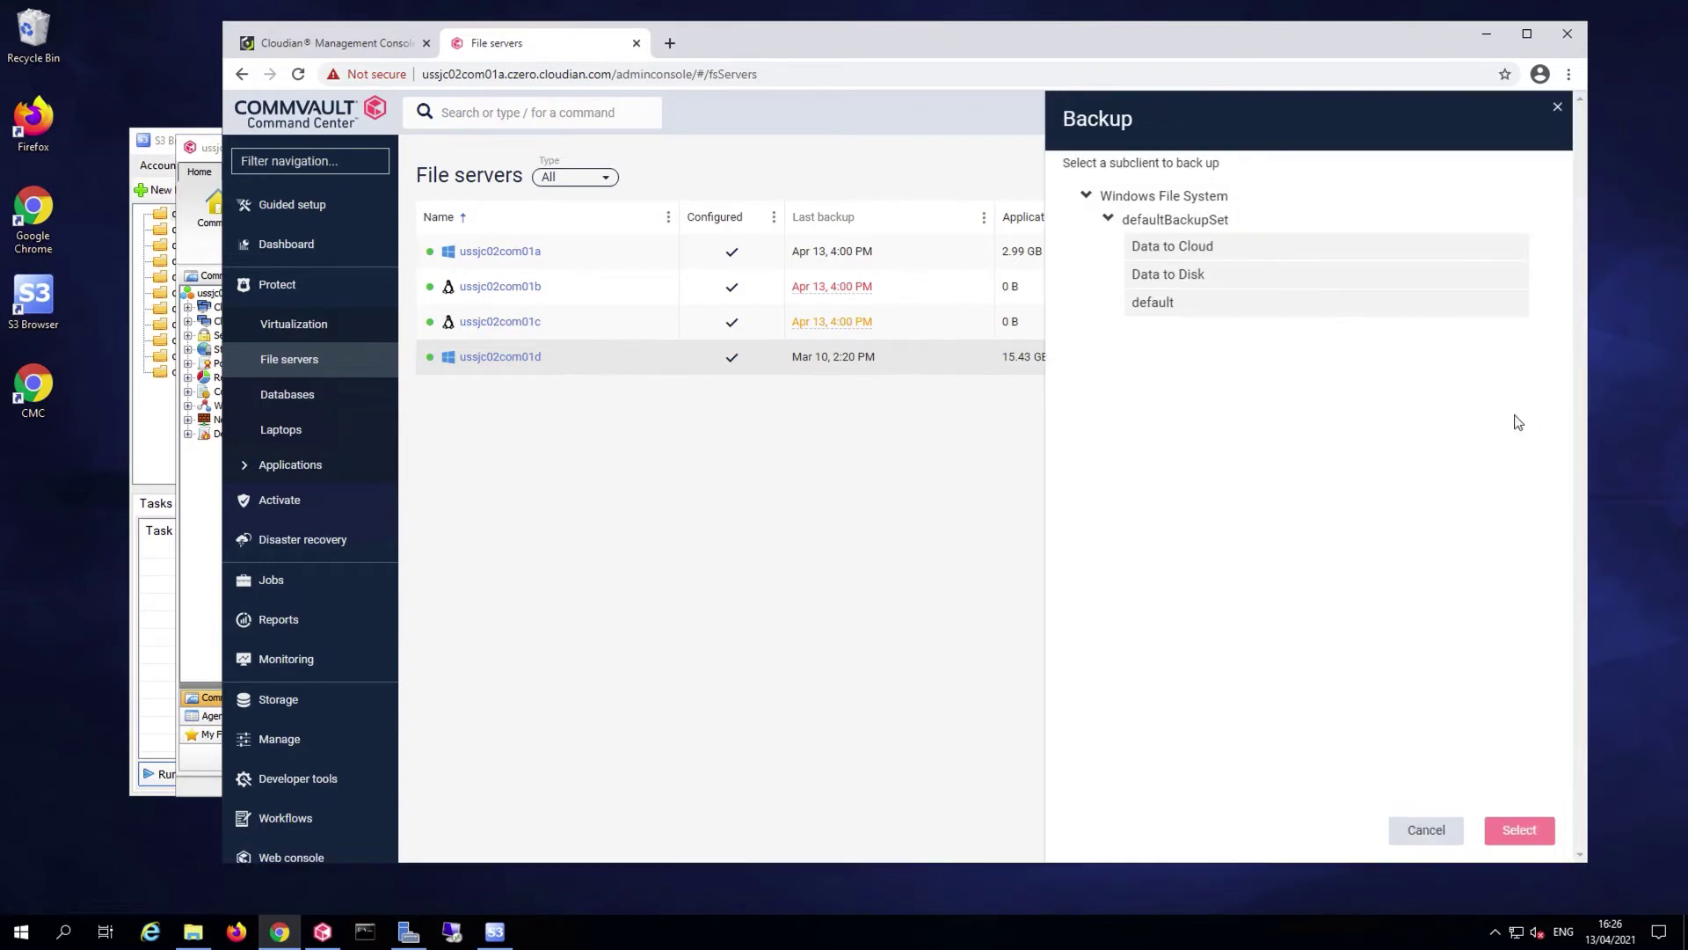
{"action": "left_click", "coordinate": [1179, 250]}
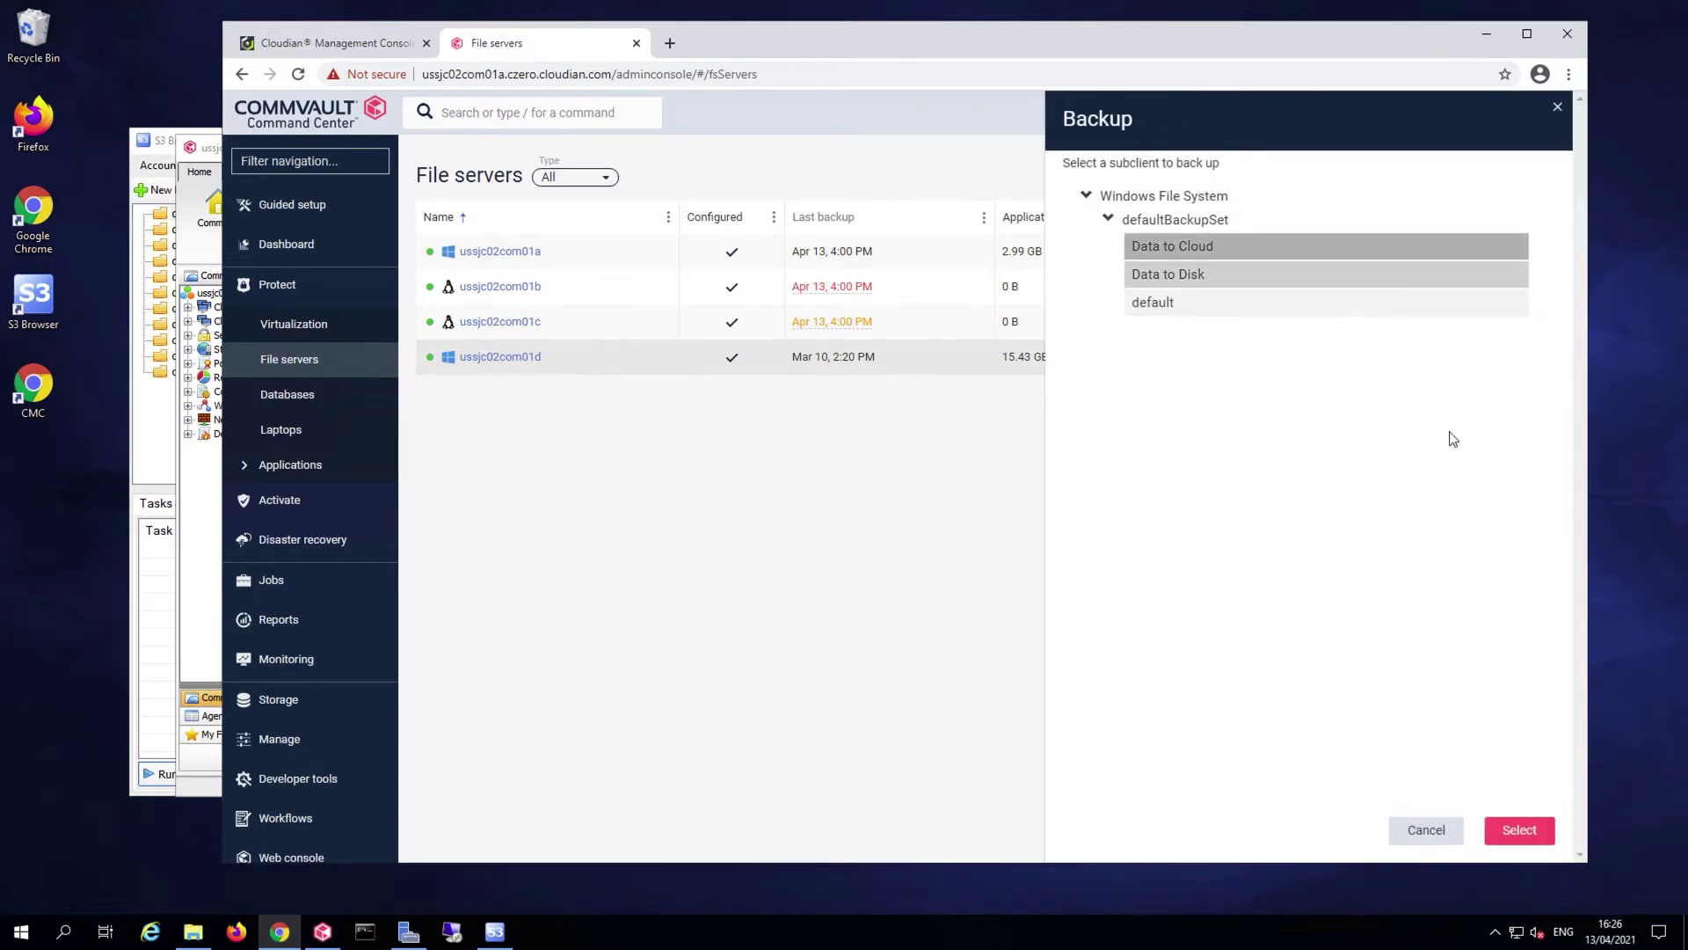
{"action": "left_click", "coordinate": [1526, 832]}
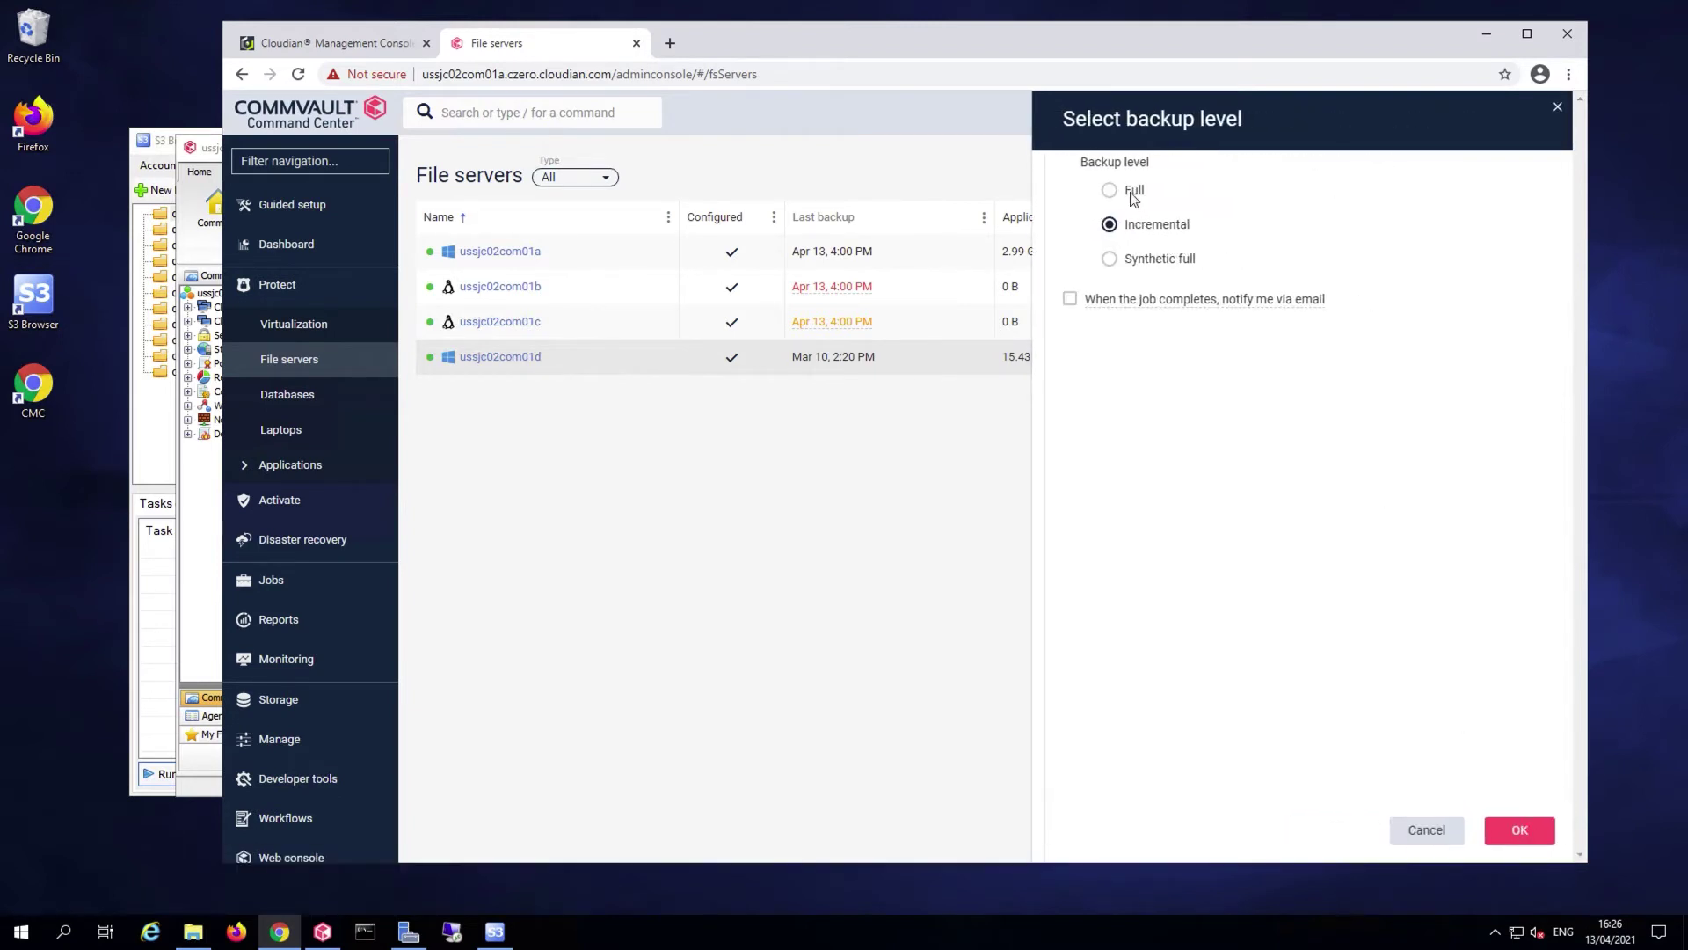
{"action": "left_click", "coordinate": [1134, 194]}
{"action": "left_click", "coordinate": [1520, 832]}
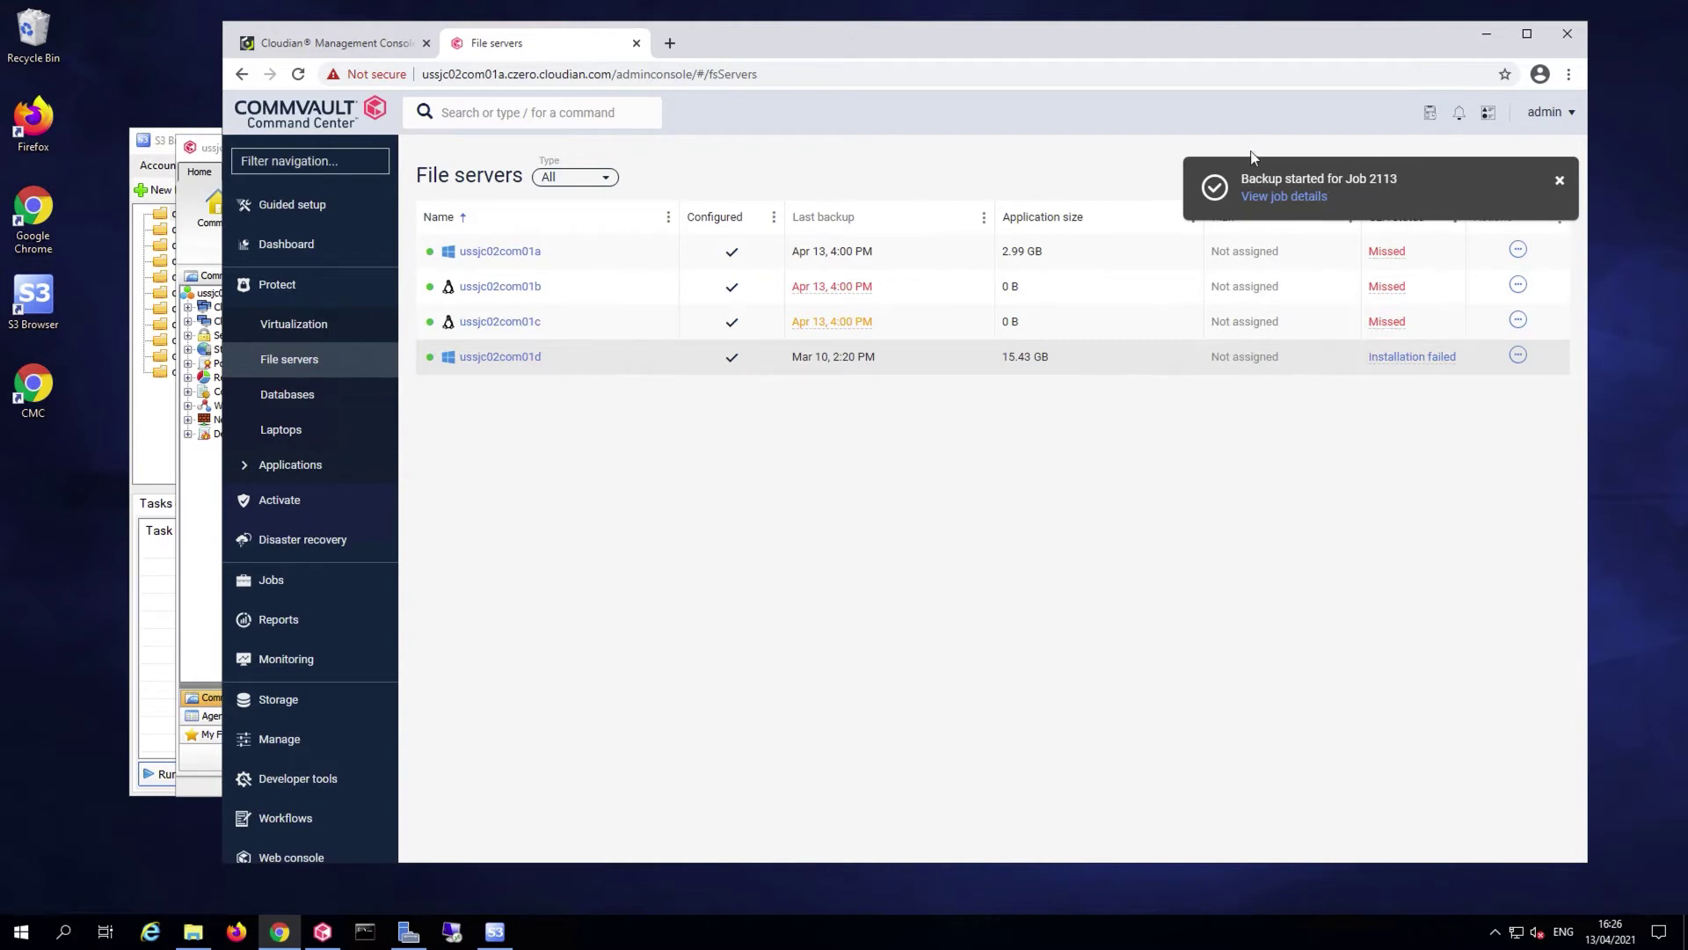
{"action": "left_click", "coordinate": [1314, 198]}
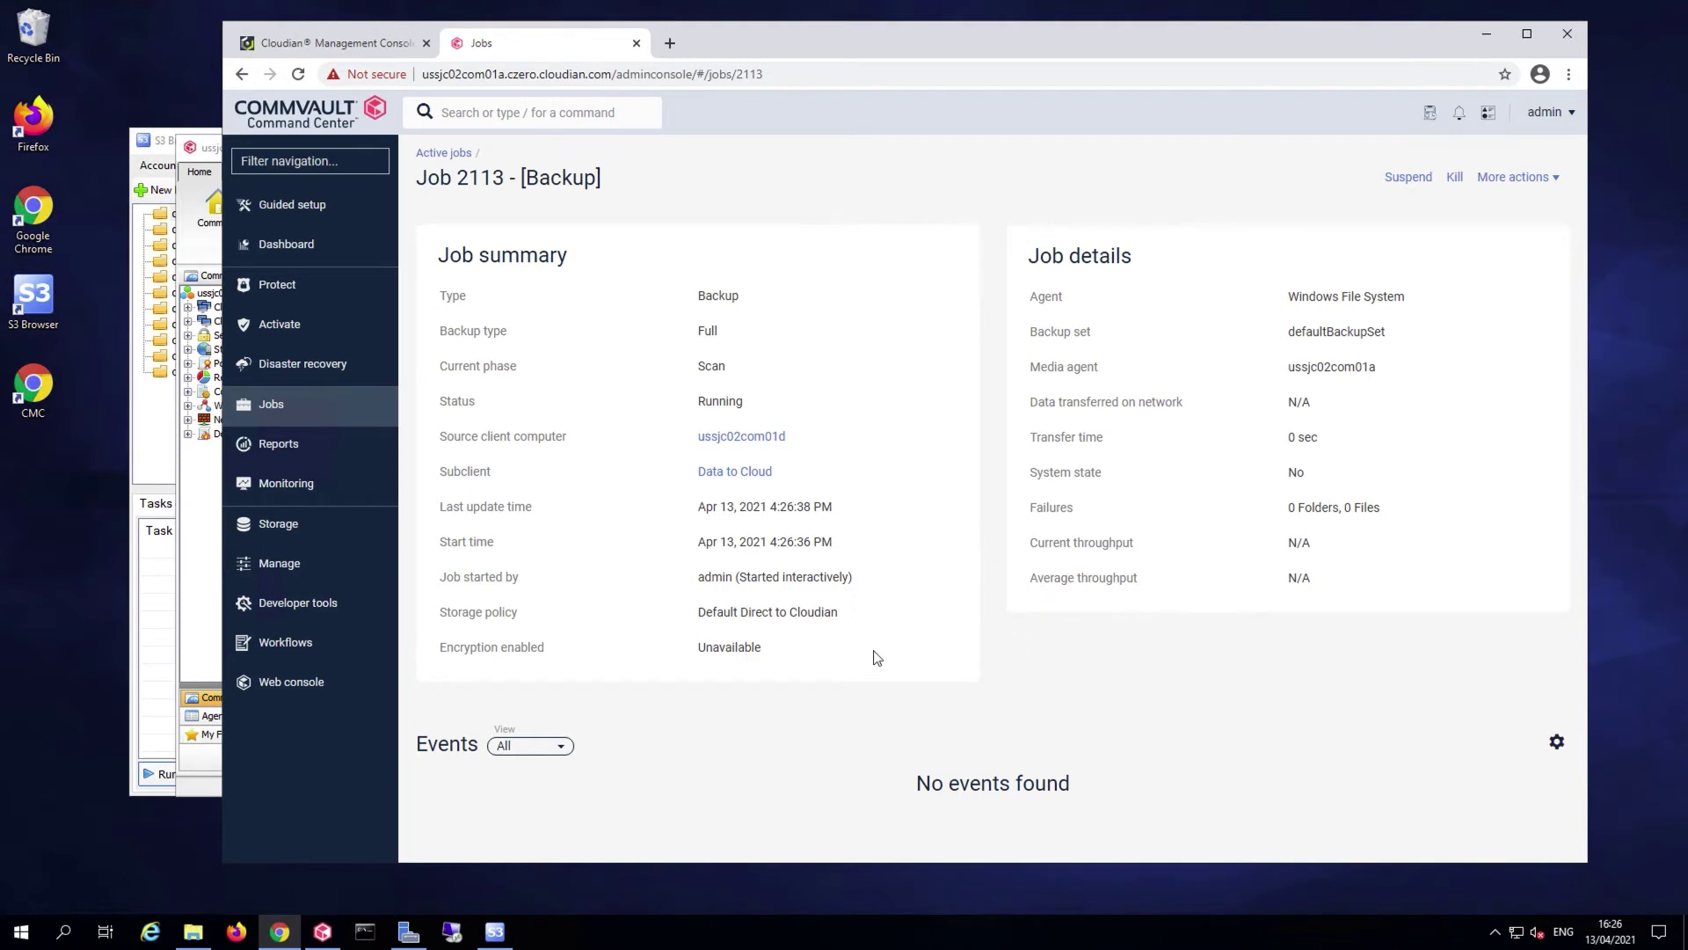
In the CommCell Console, move the window left and open Job 2113 from the Job Controller
{"action": "left_click", "coordinate": [201, 593]}
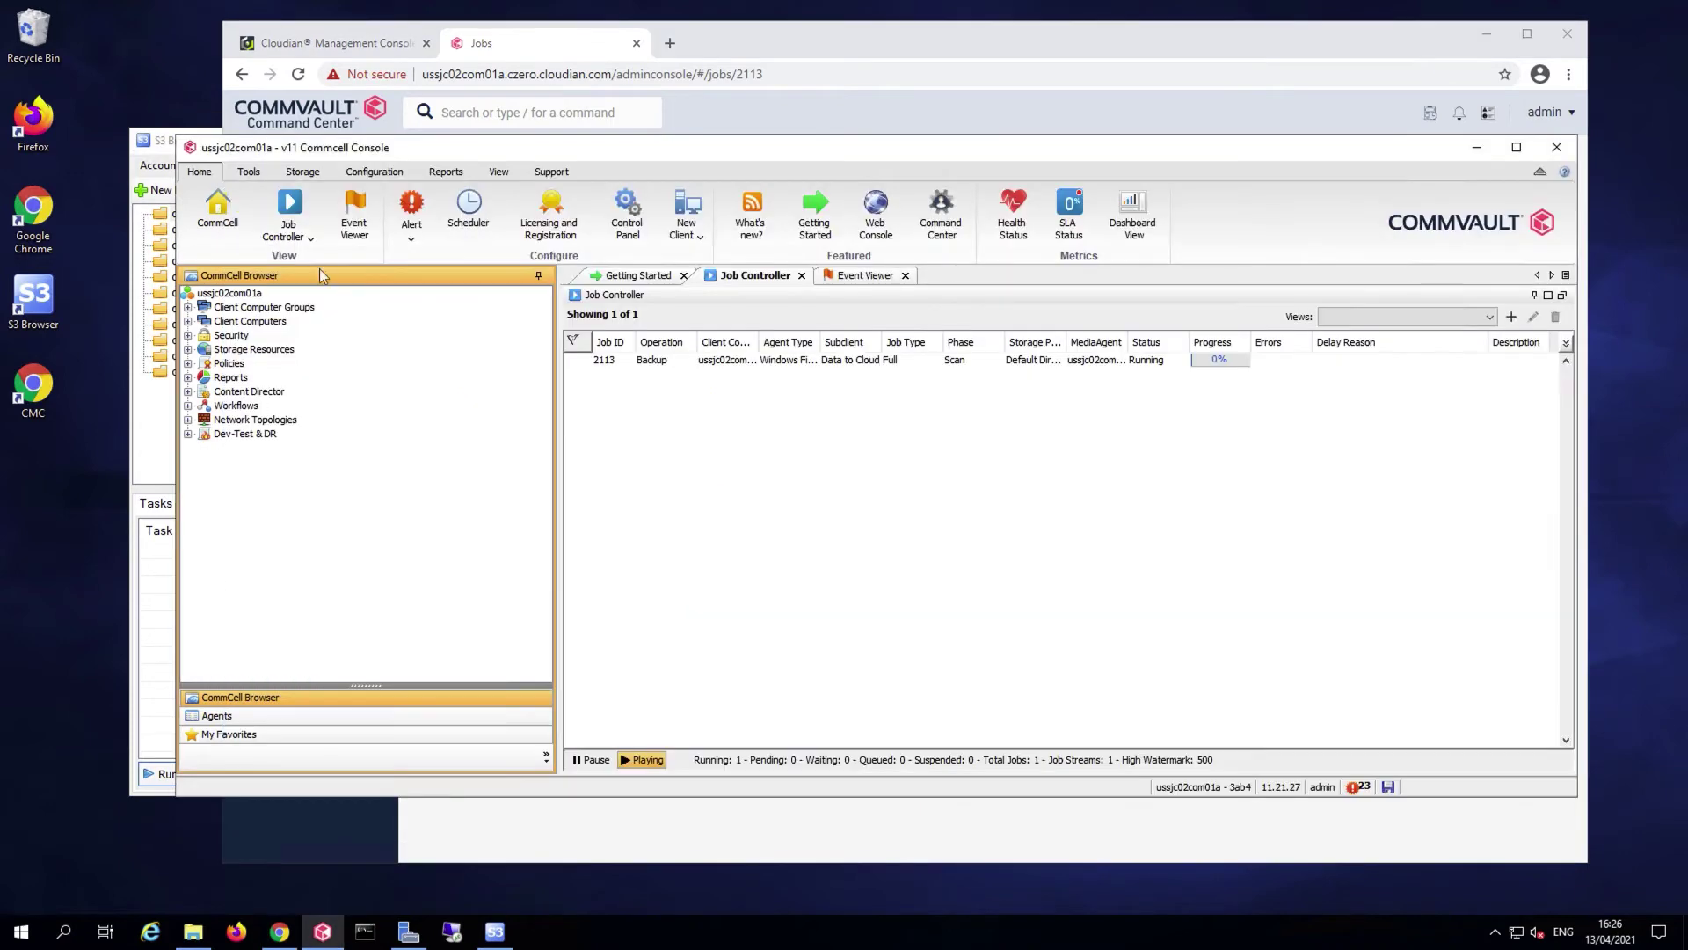
{"action": "left_click_drag", "start_coordinate": [460, 156], "coordinate": [409, 141]}
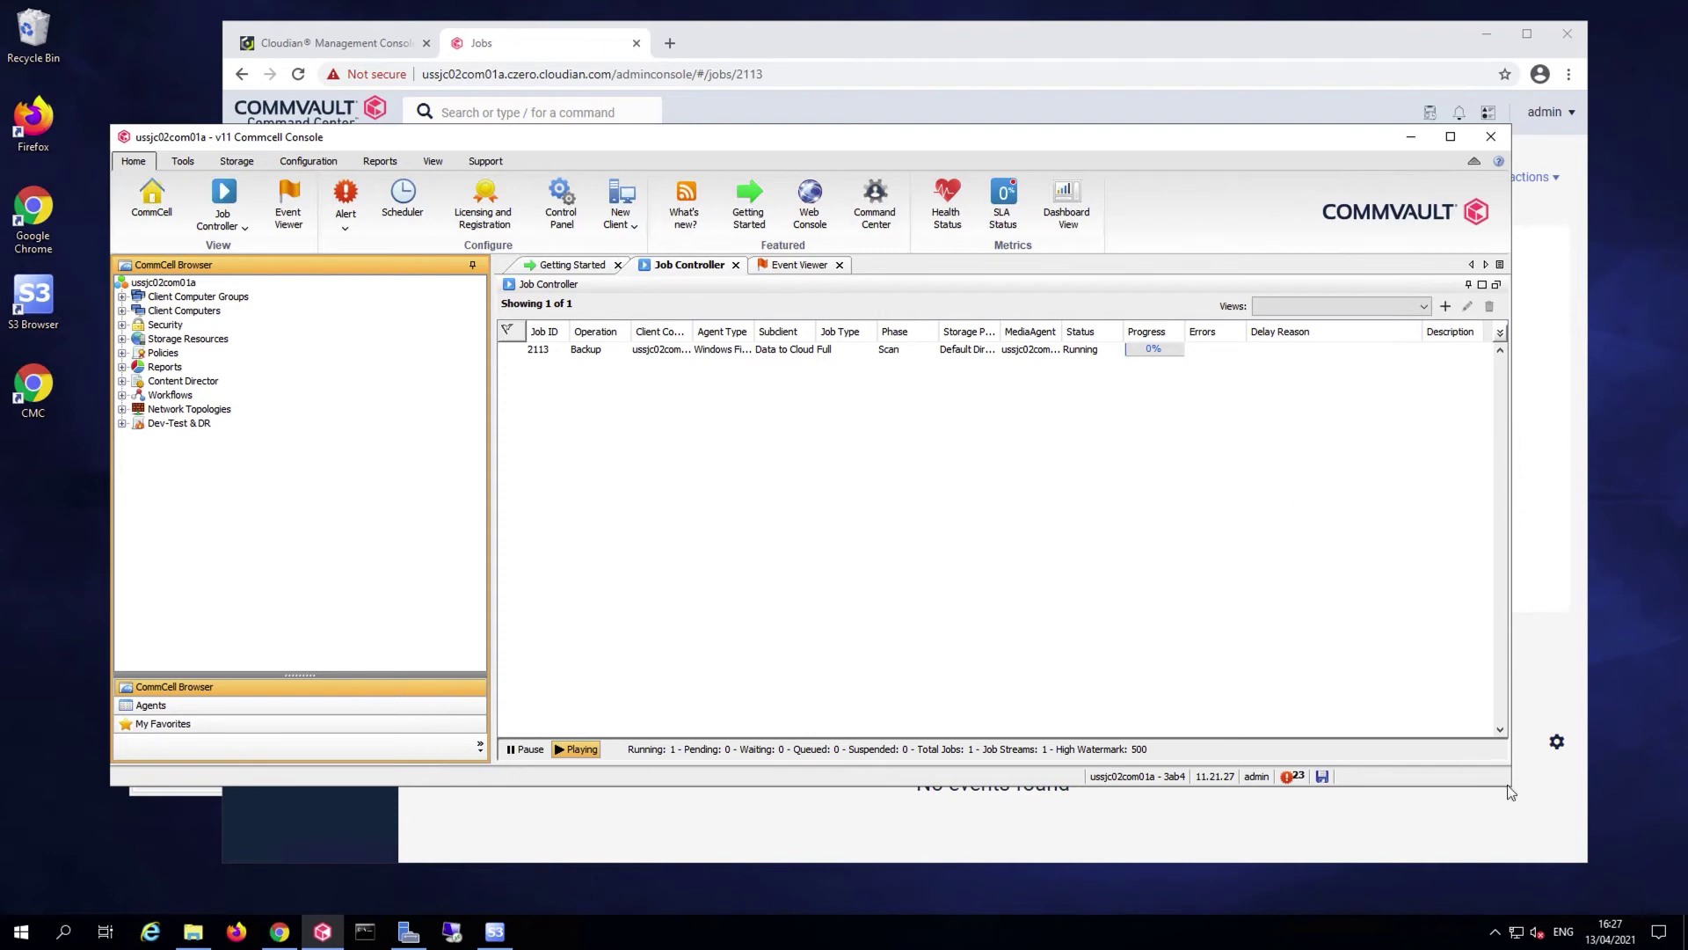
{"action": "left_click", "coordinate": [769, 356]}
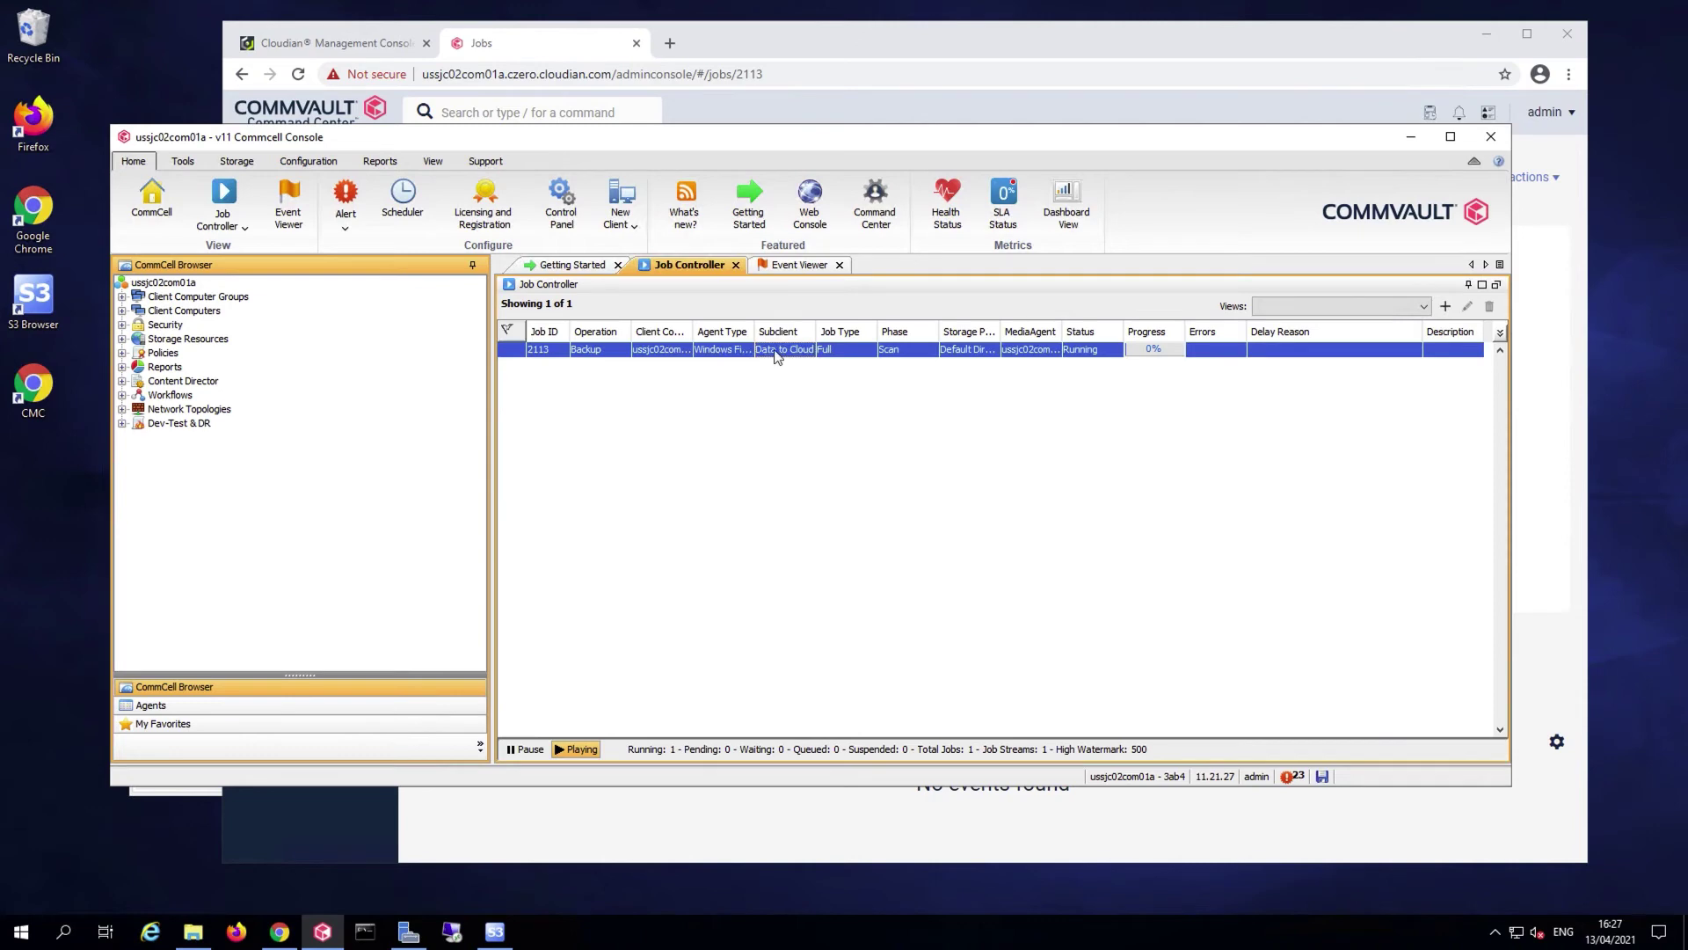
{"action": "double_click", "coordinate": [776, 351]}
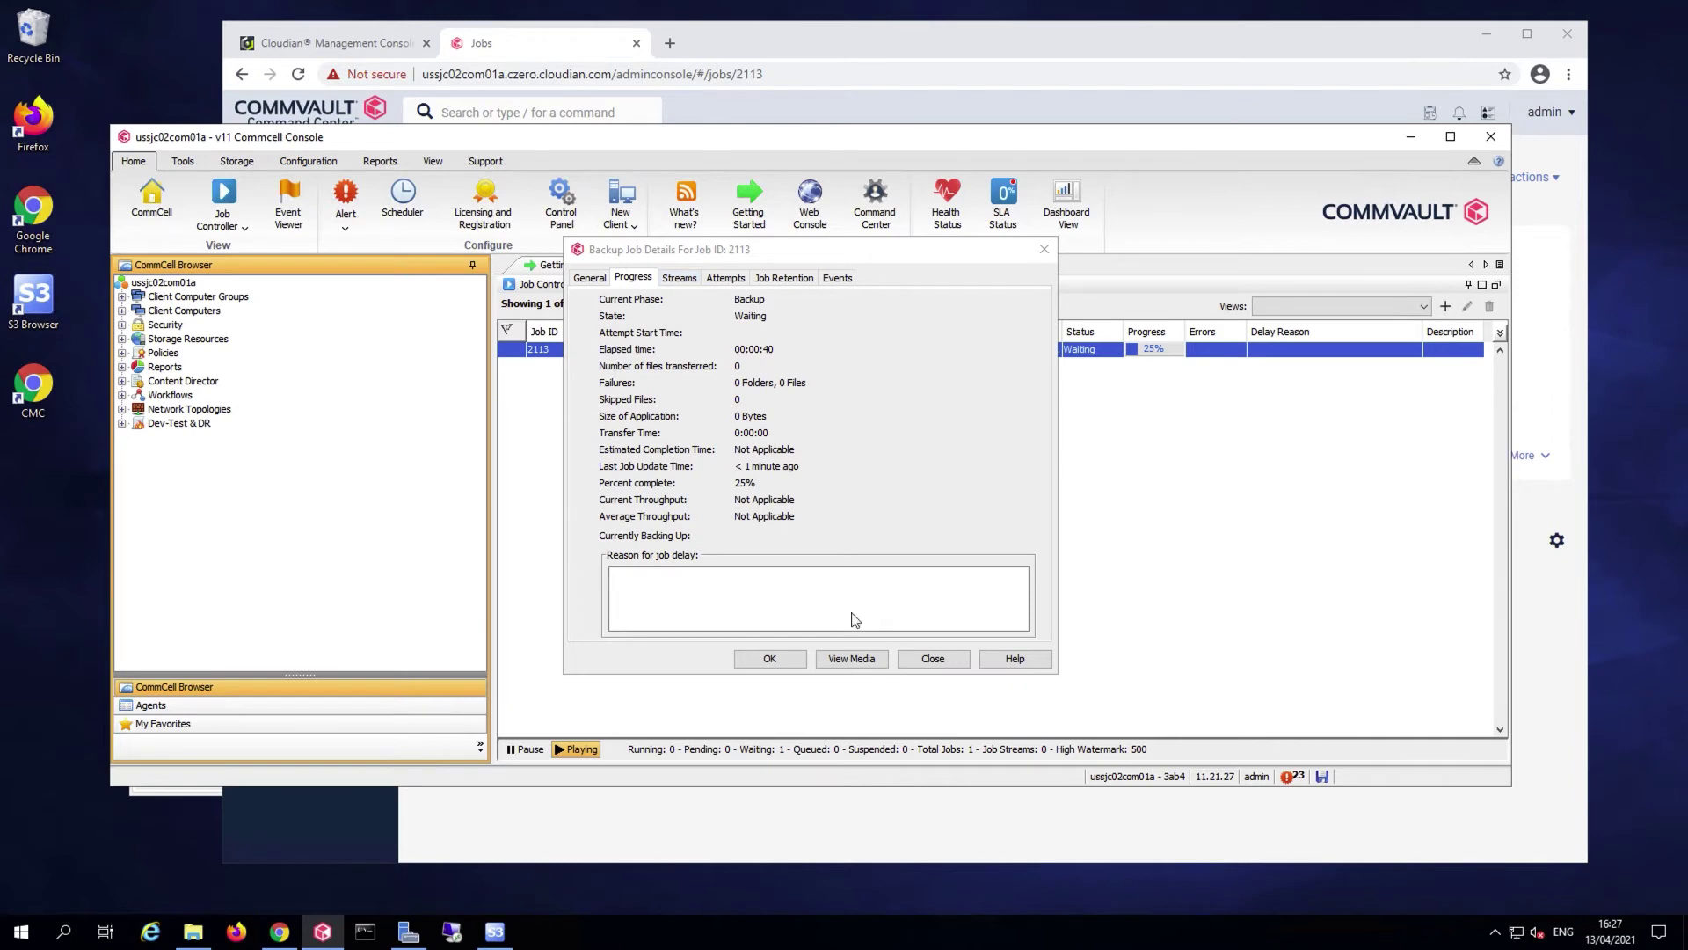
Check Job 2113's streams and list the media it used, volumes V_618 to V_625
{"action": "left_click", "coordinate": [868, 661]}
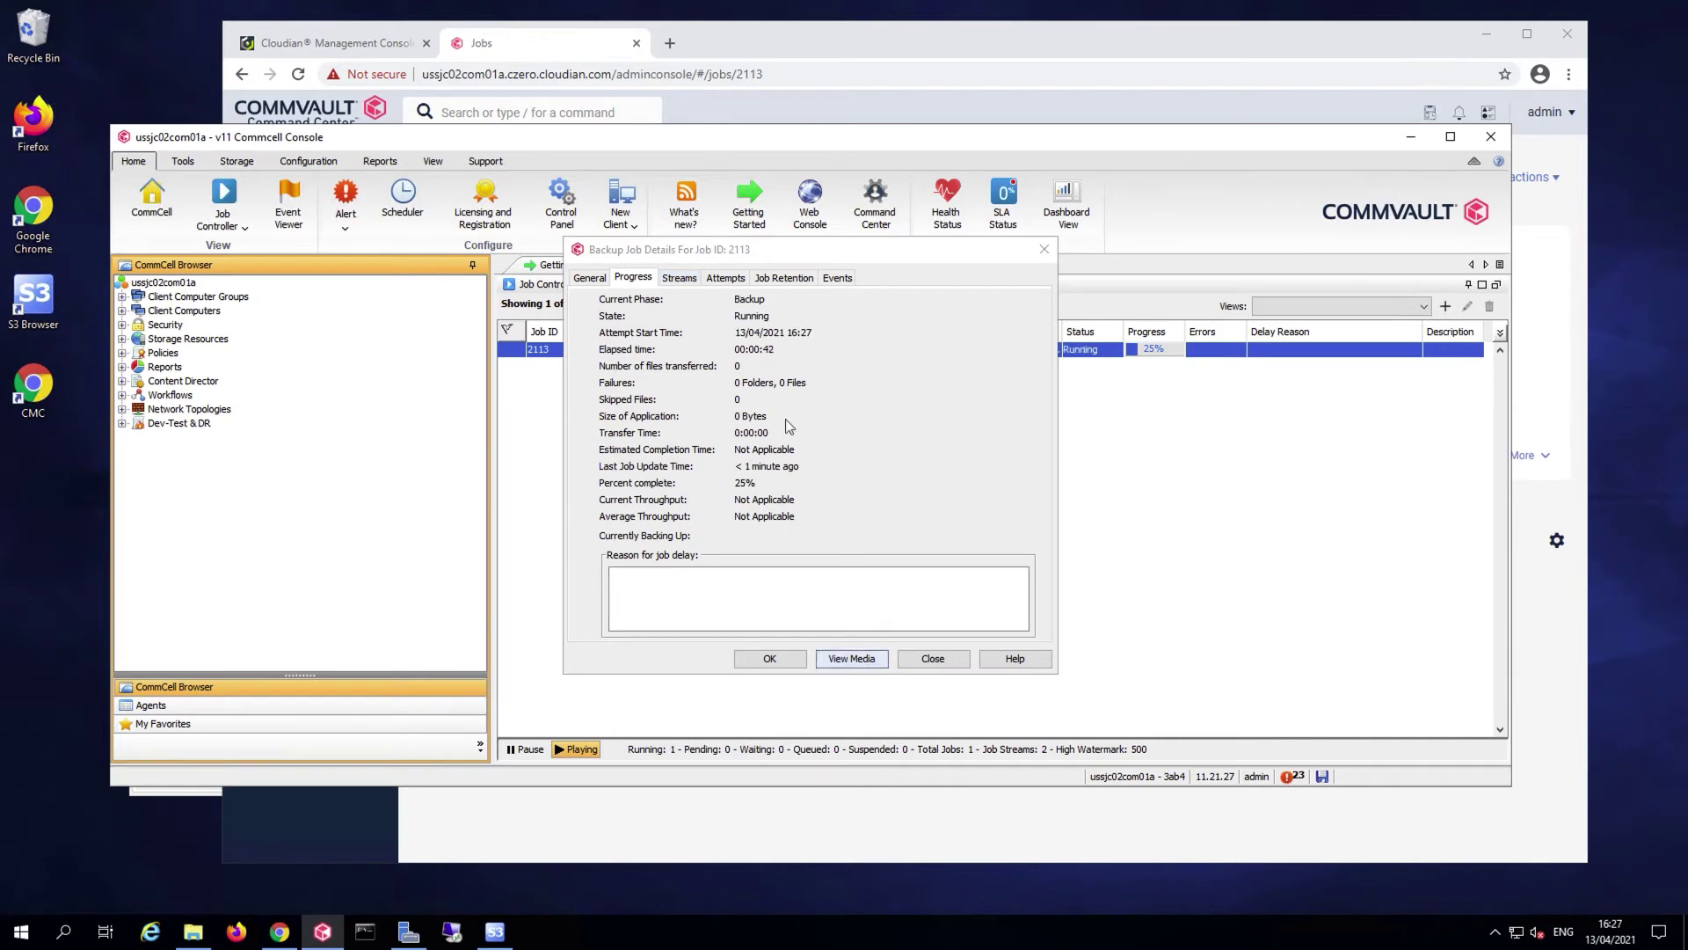
{"action": "left_click", "coordinate": [679, 278]}
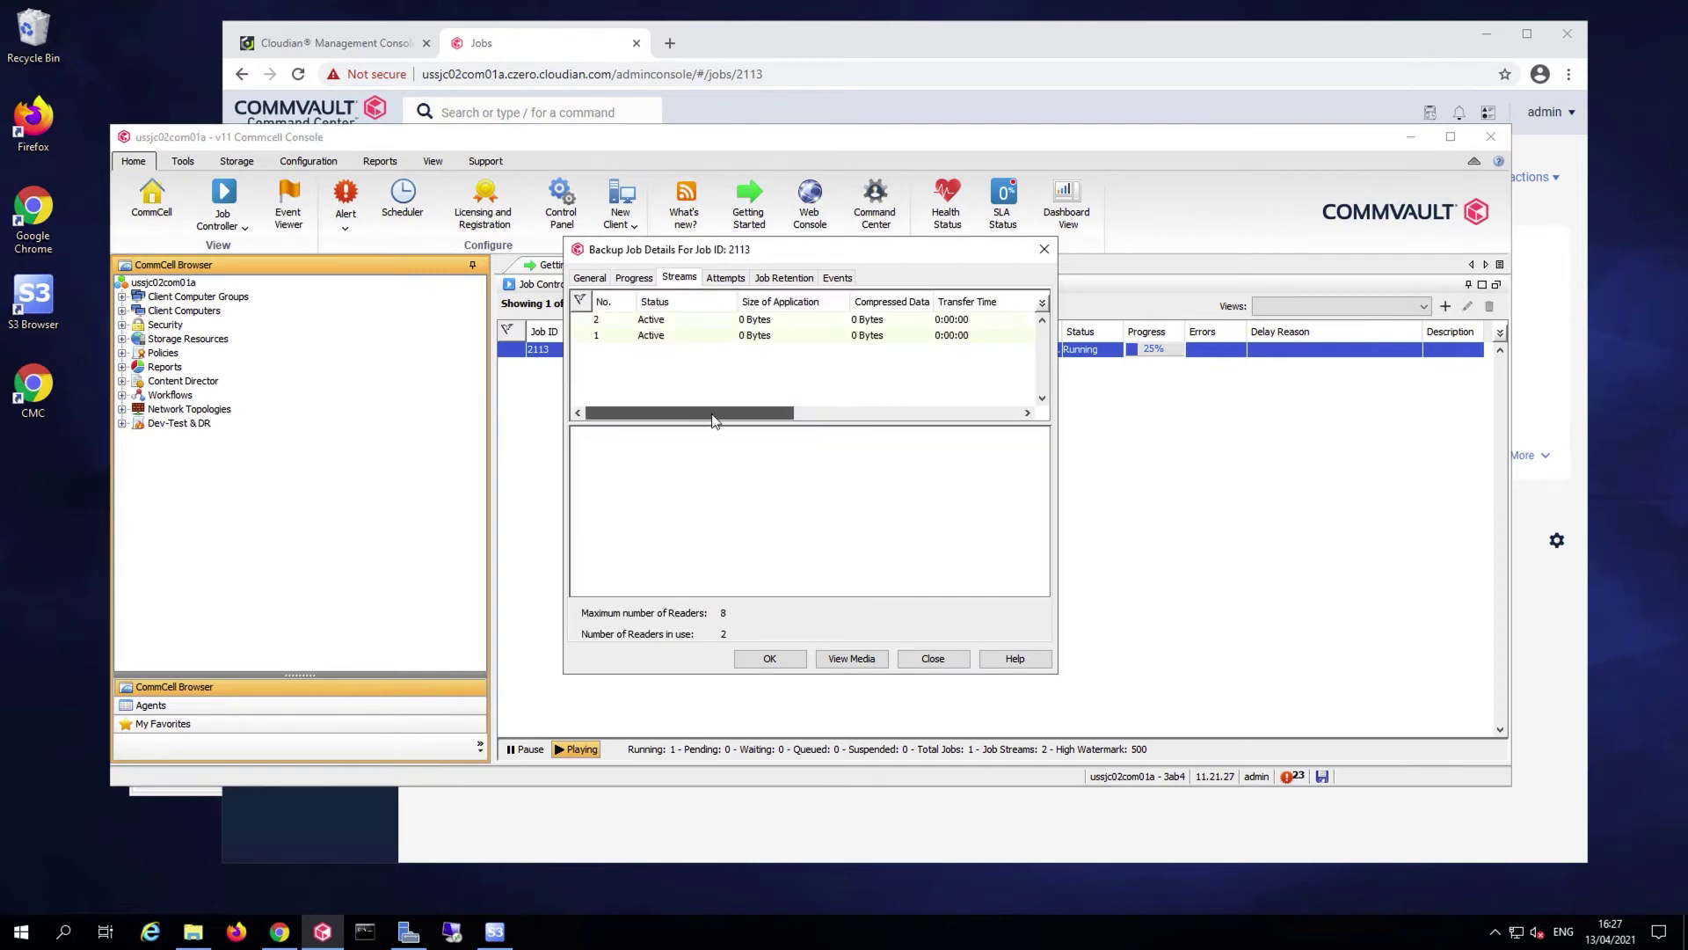
{"action": "left_click_drag", "start_coordinate": [714, 420], "coordinate": [665, 409]}
{"action": "left_click", "coordinate": [851, 661]}
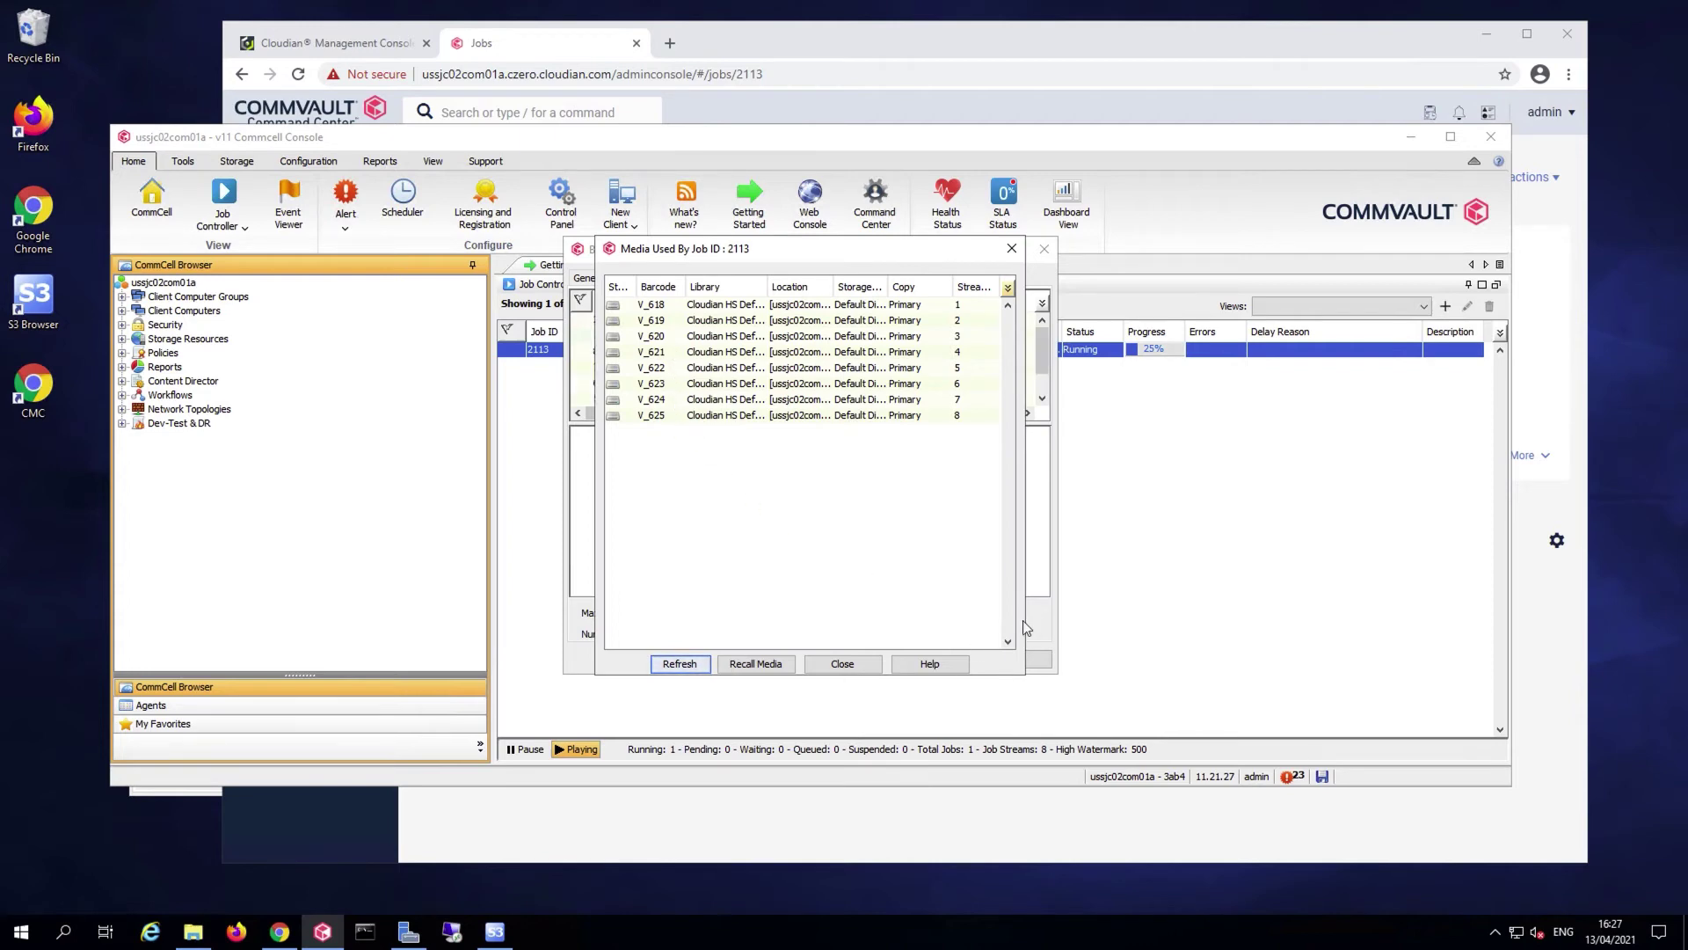
{"action": "left_click_drag", "start_coordinate": [1024, 626], "coordinate": [1041, 621]}
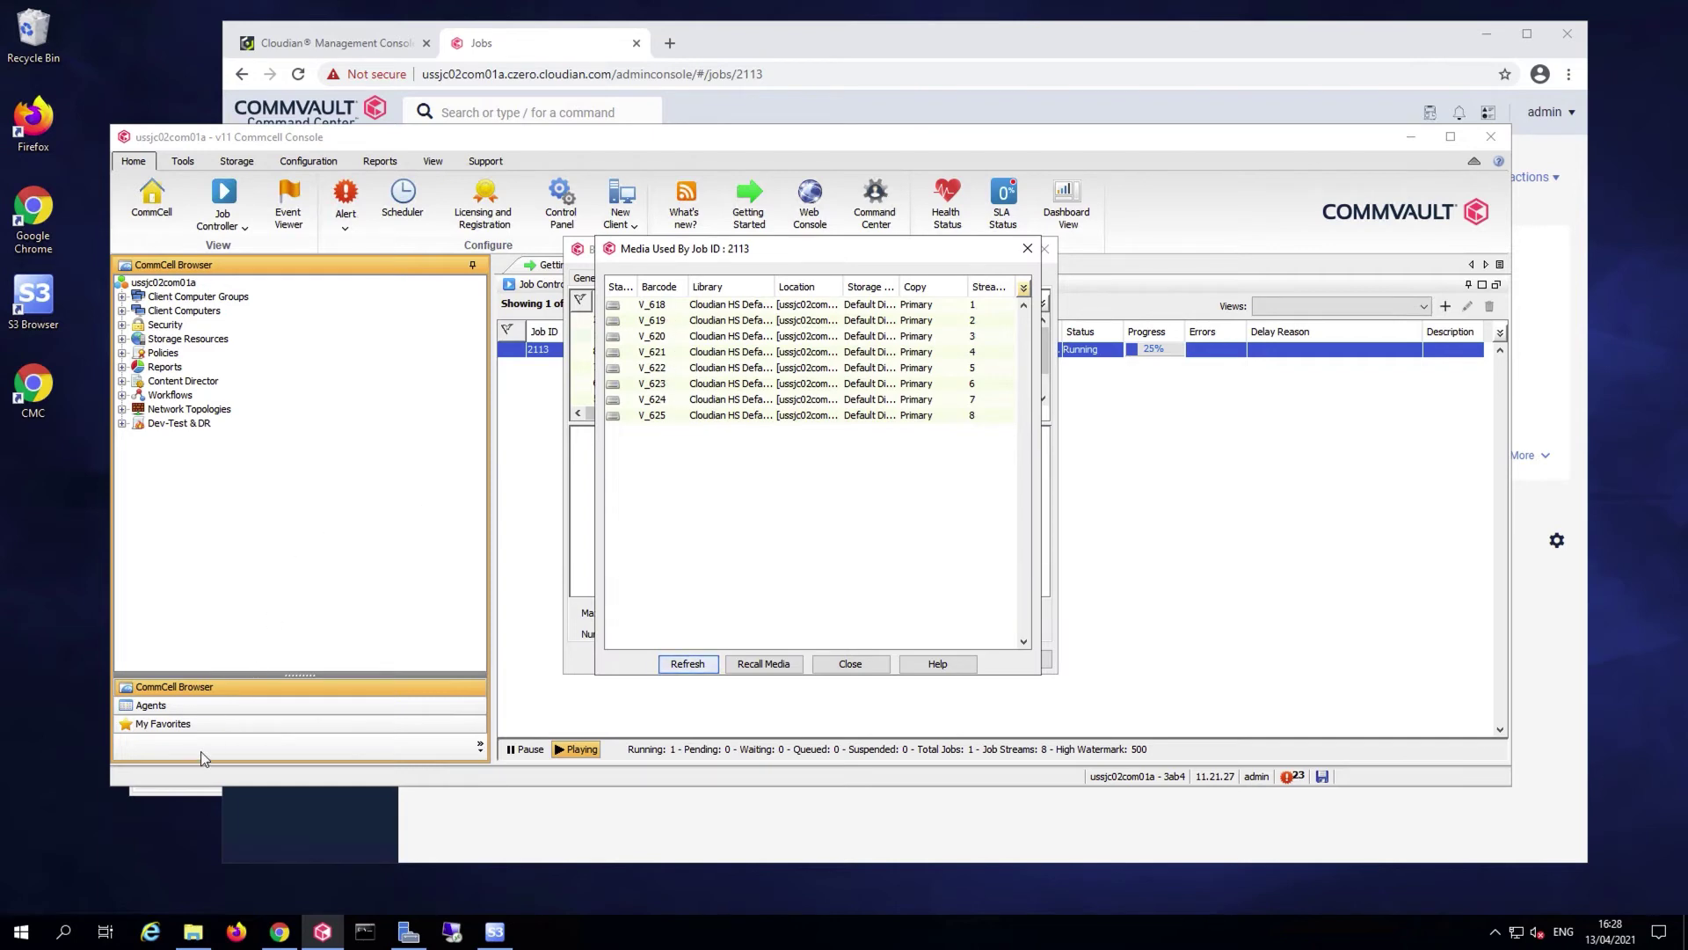
{"action": "left_click", "coordinate": [190, 790]}
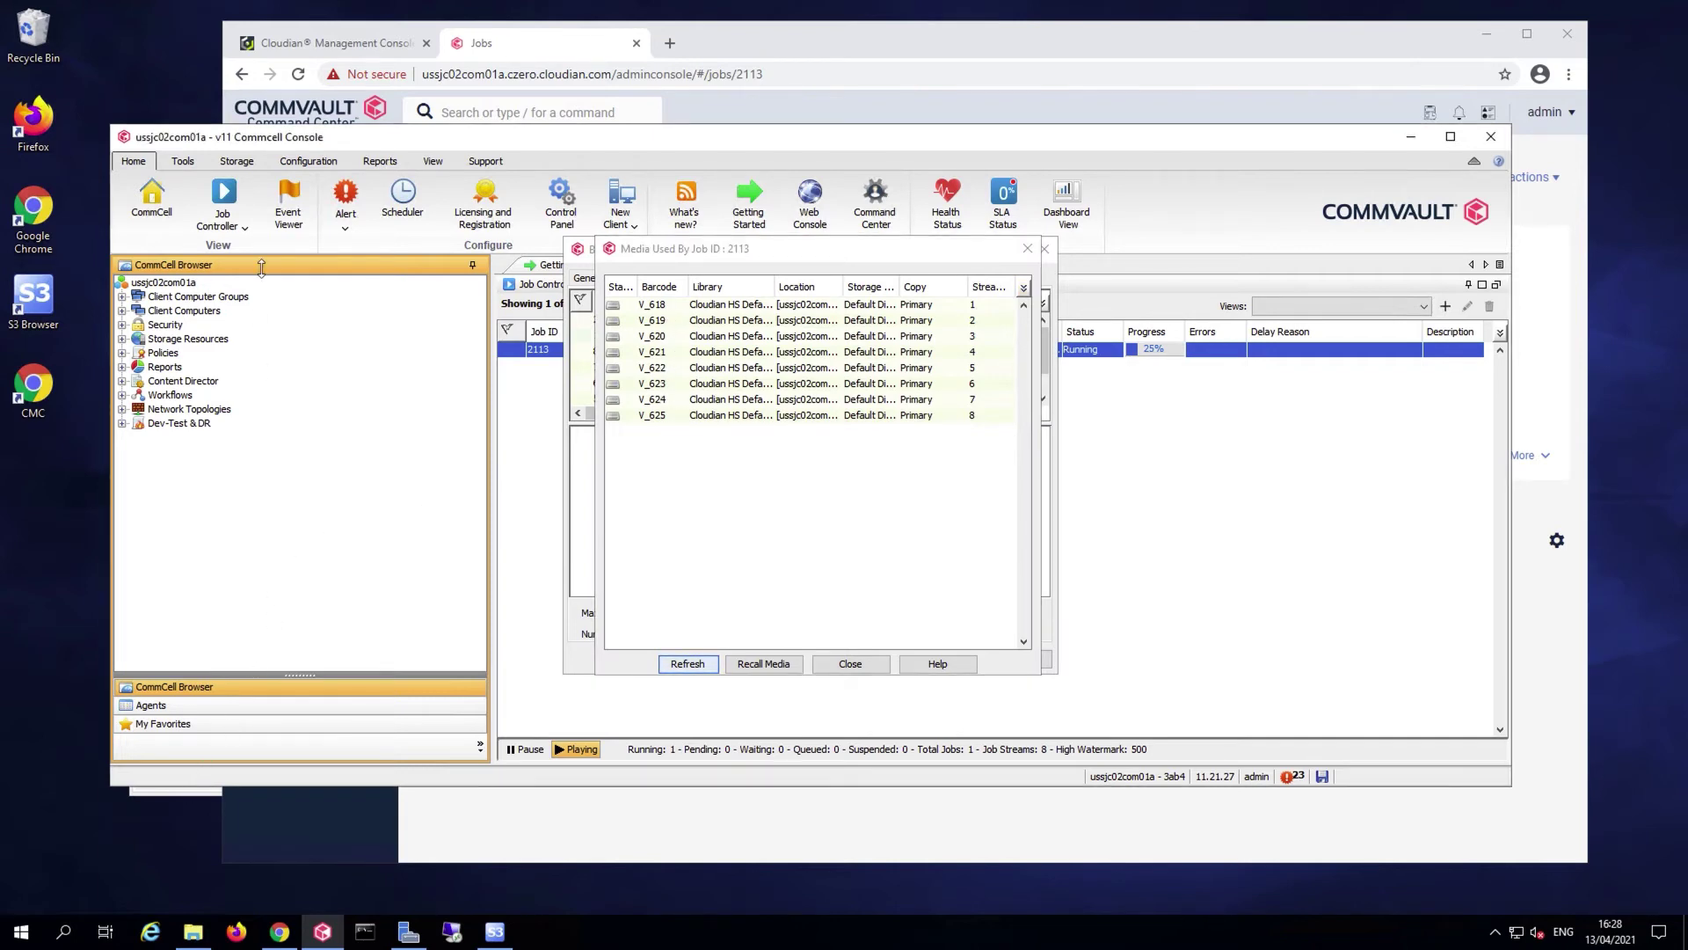
{"action": "left_click", "coordinate": [200, 796]}
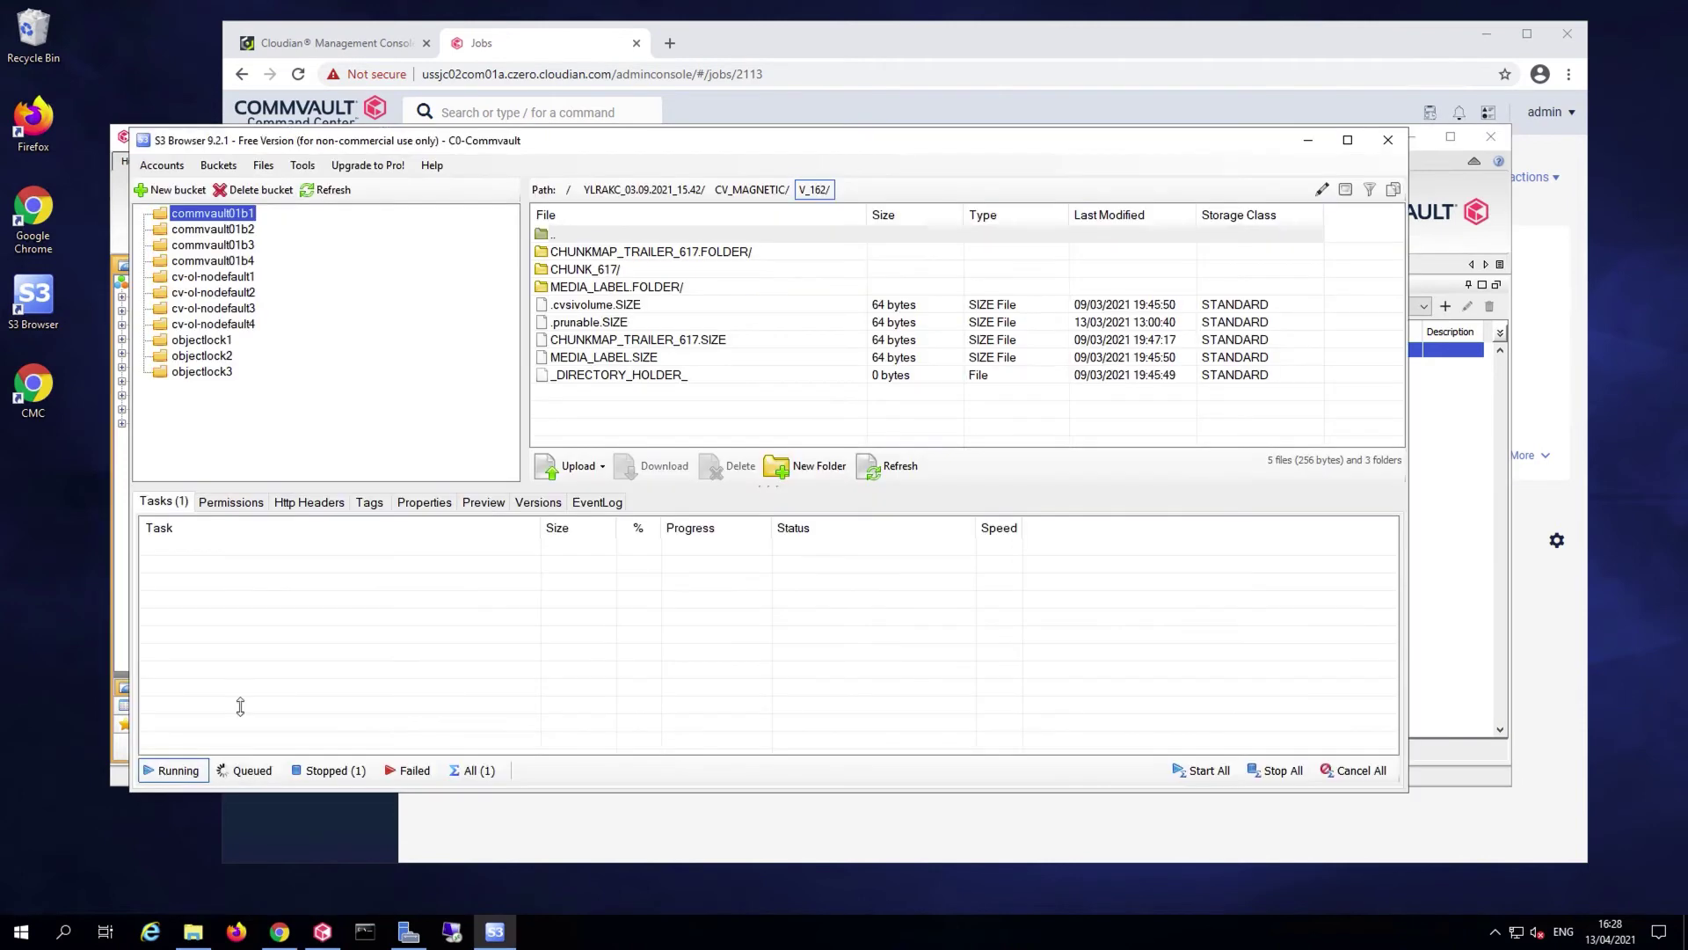
{"action": "left_click_drag", "start_coordinate": [667, 232], "coordinate": [692, 240]}
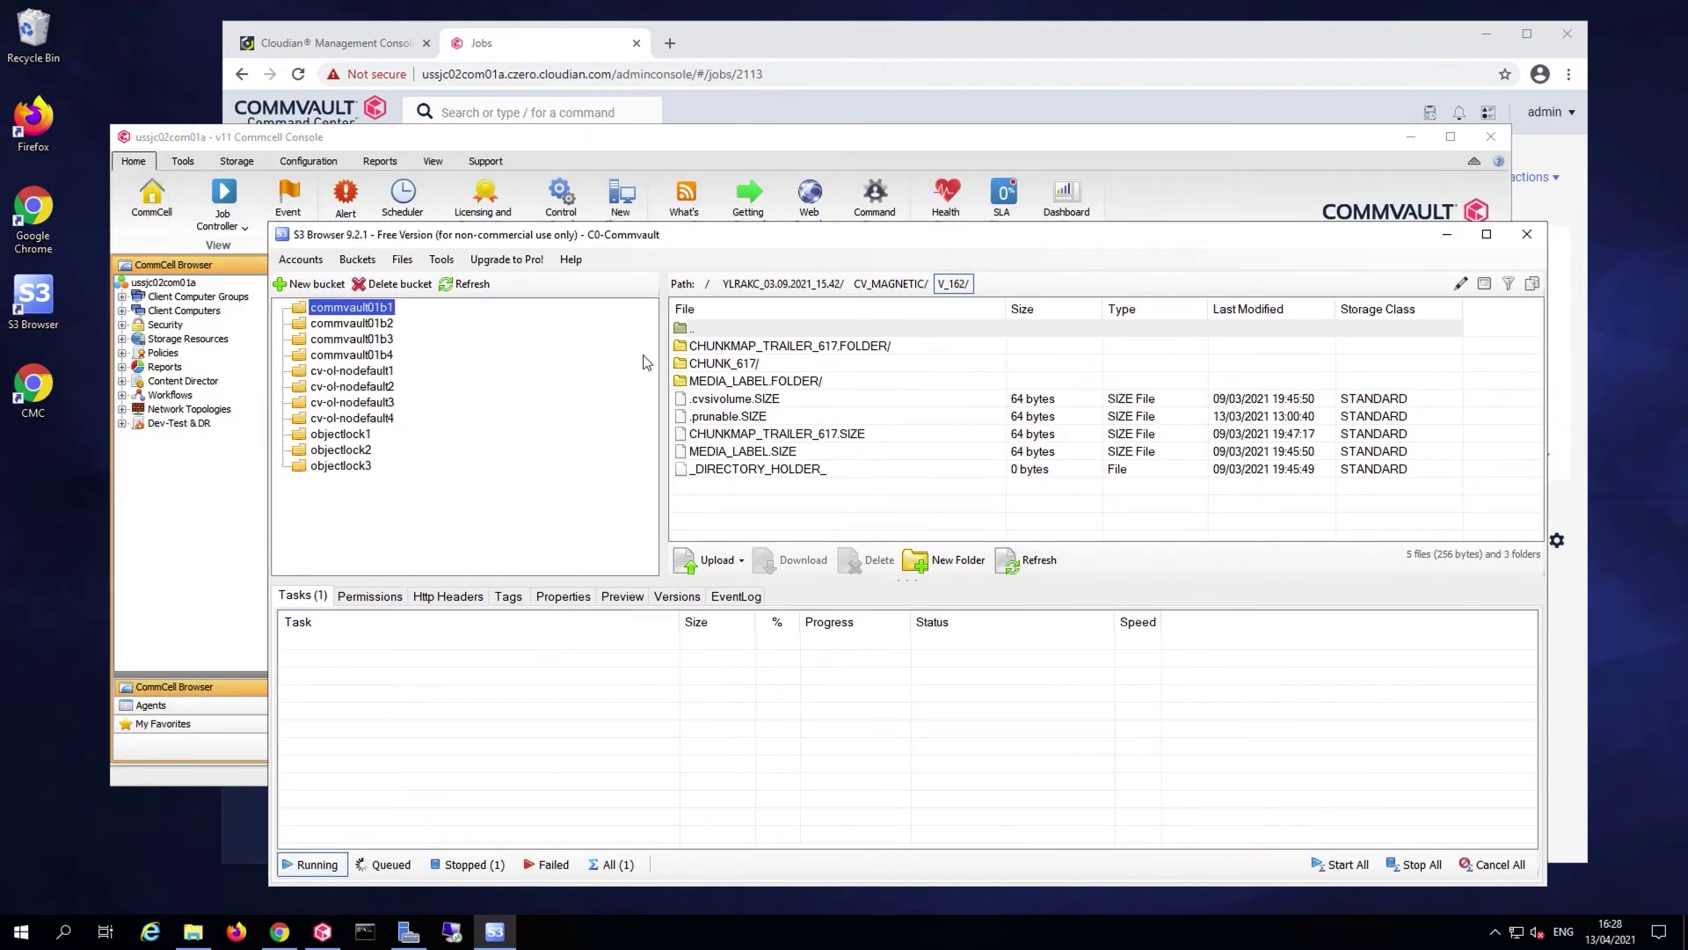
{"action": "left_click", "coordinate": [362, 309]}
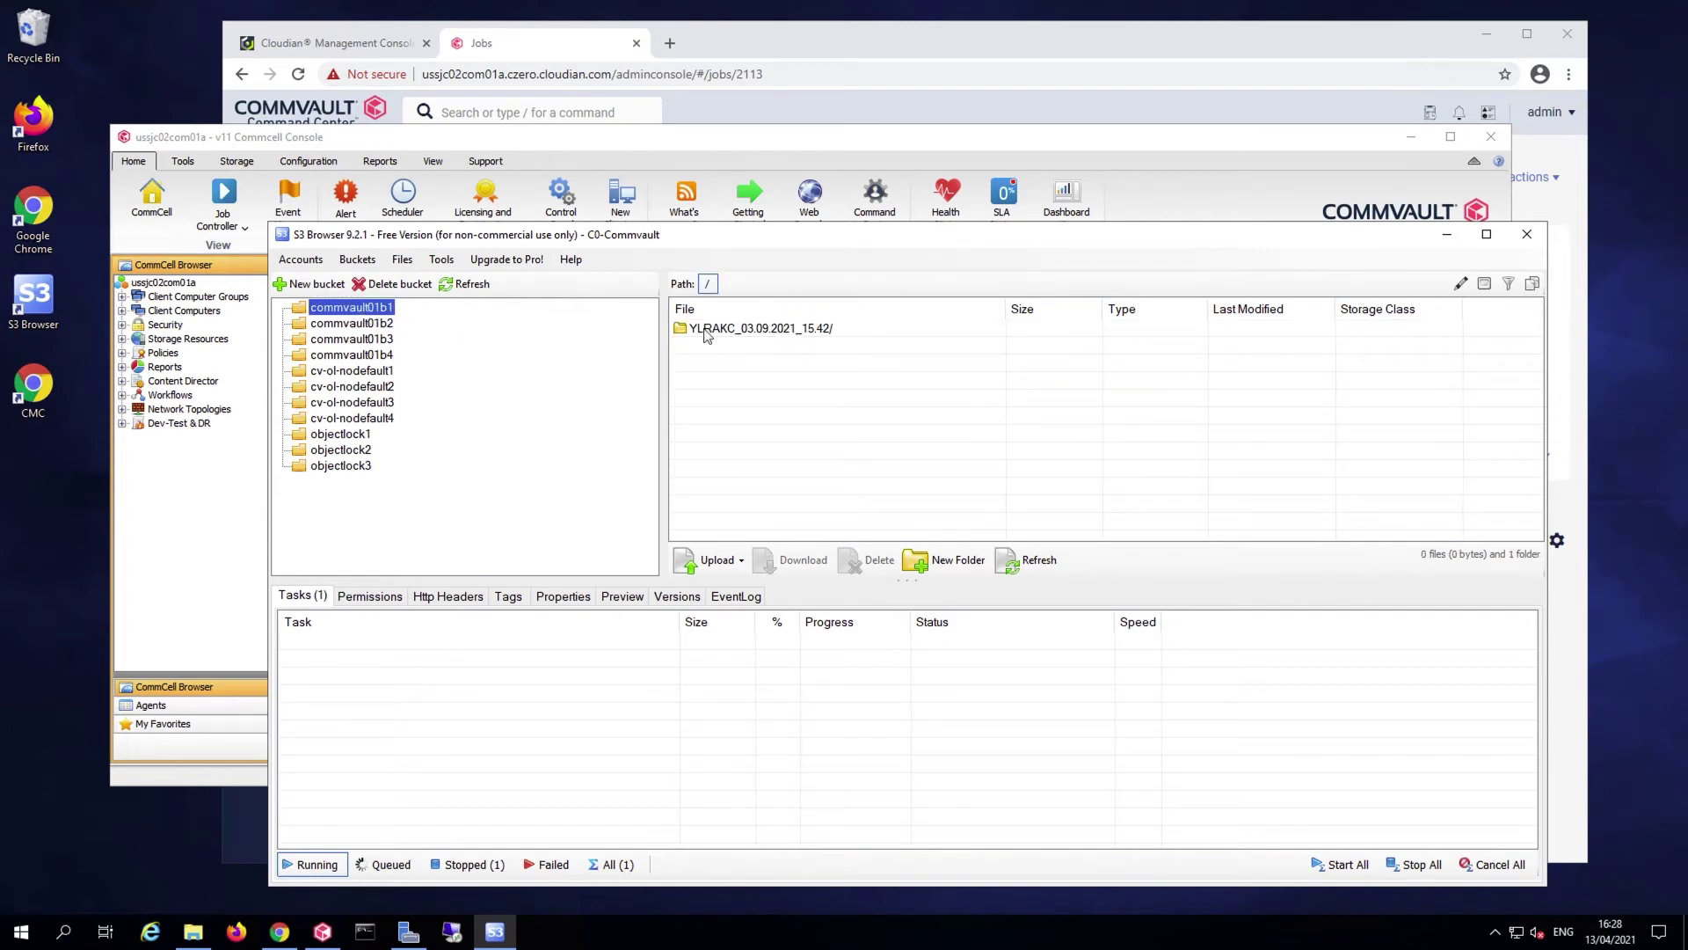
{"action": "double_click", "coordinate": [727, 330]}
{"action": "double_click", "coordinate": [731, 347]}
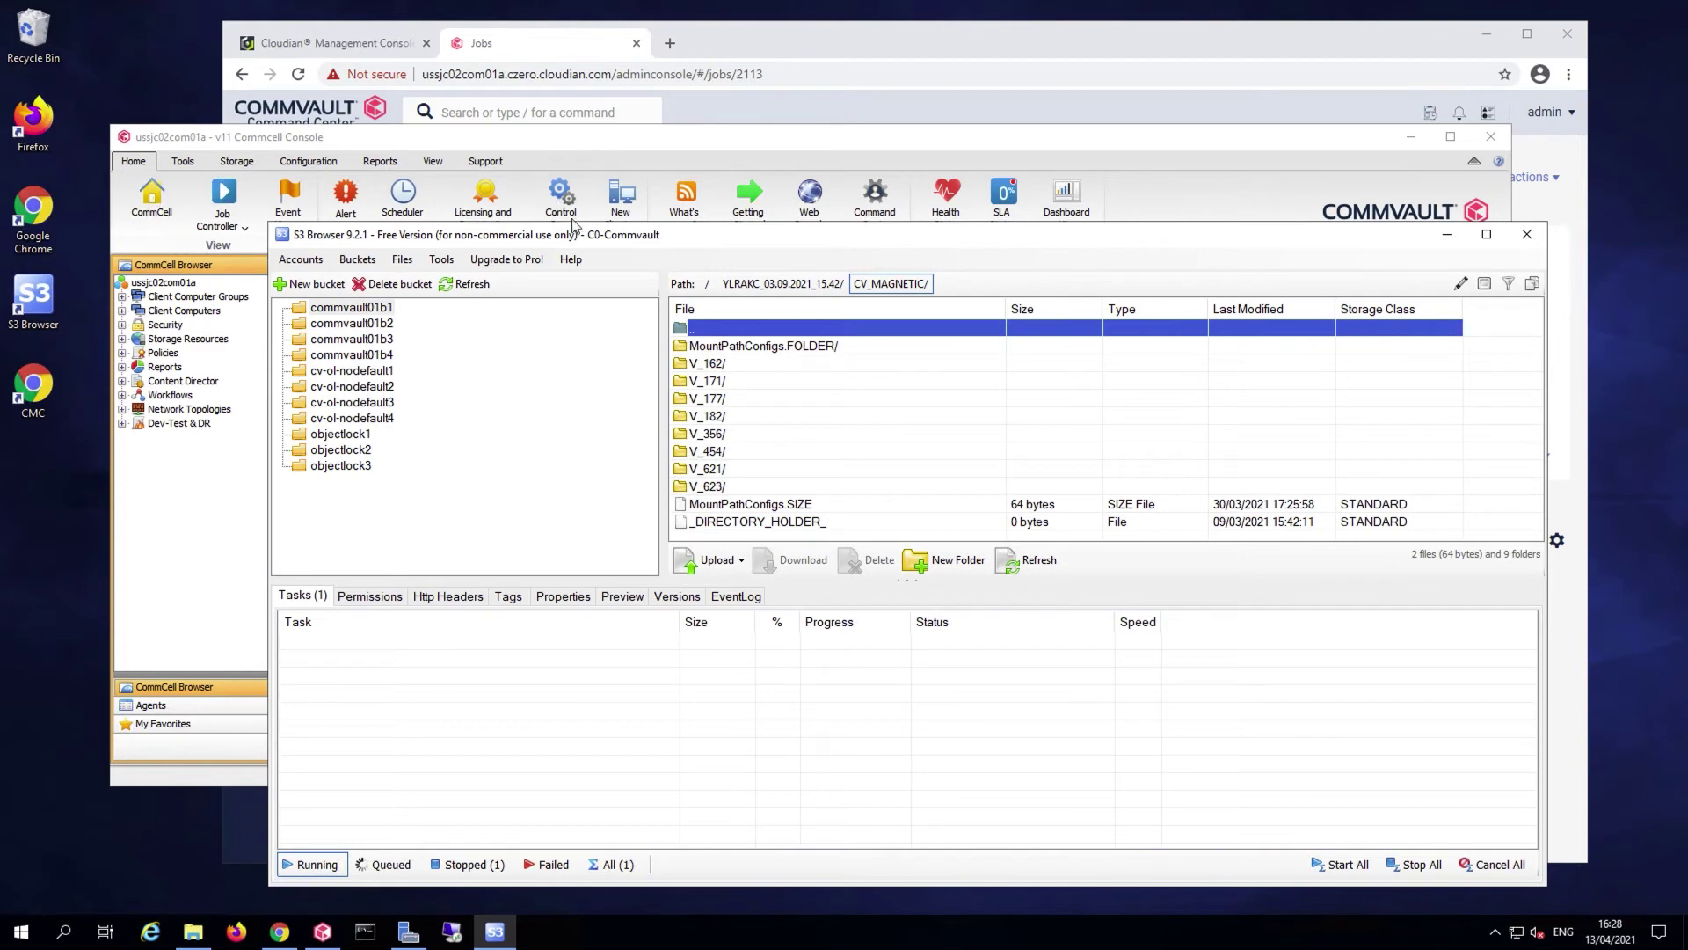
{"action": "left_click_drag", "start_coordinate": [778, 236], "coordinate": [882, 467]}
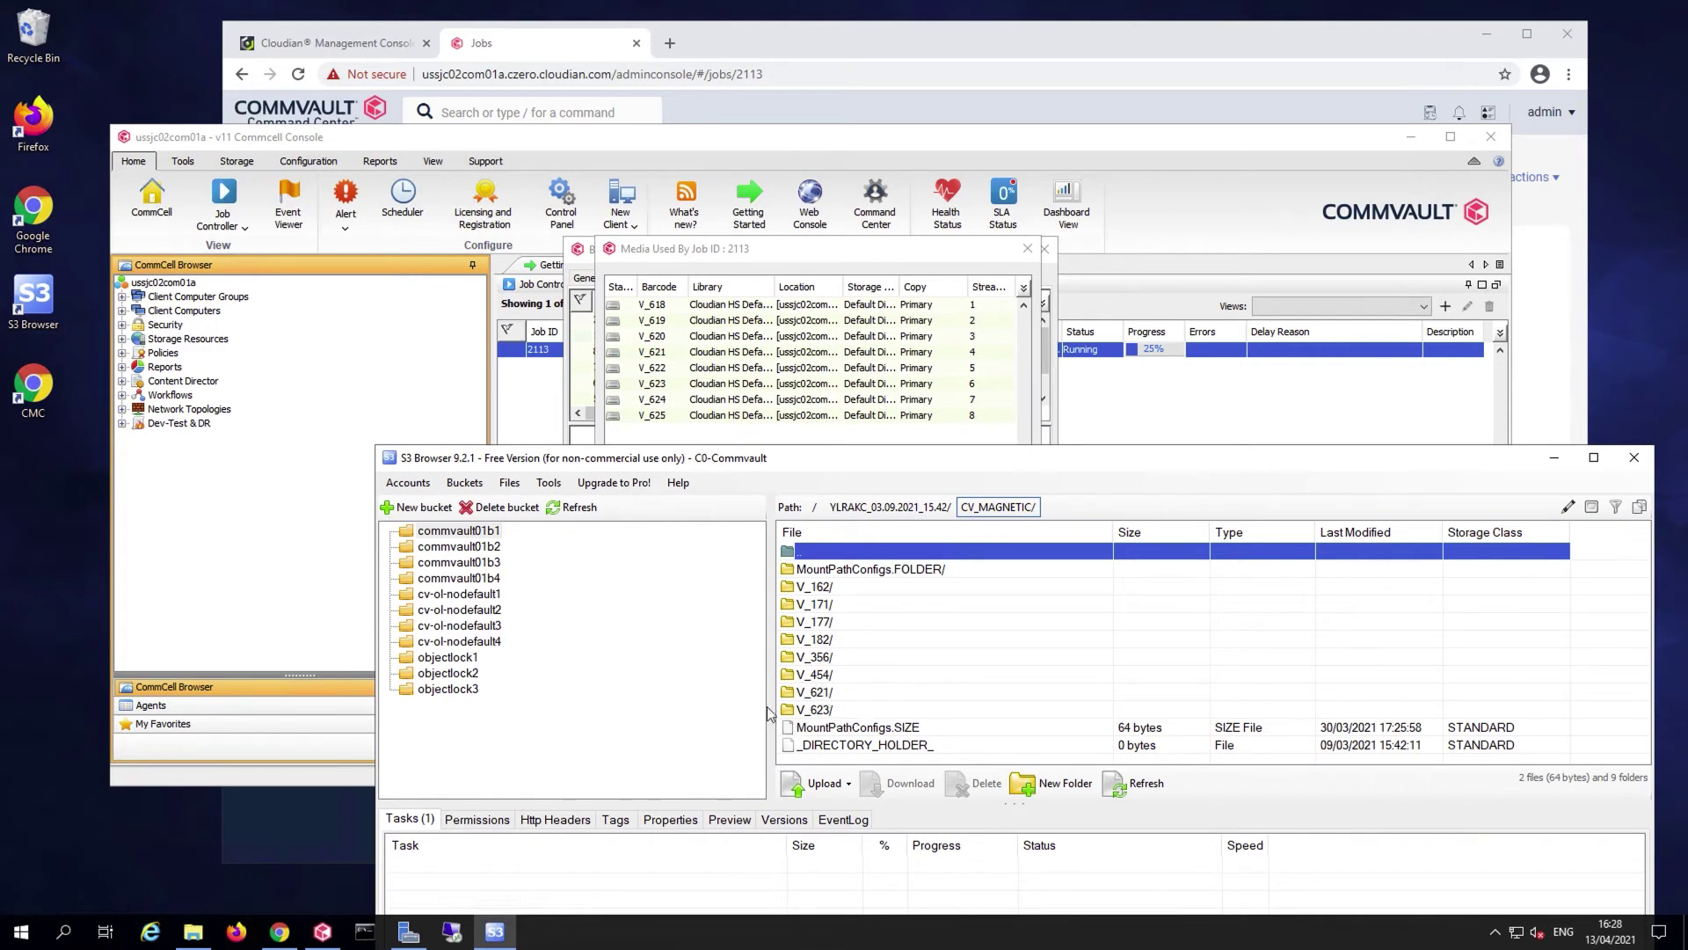
{"action": "left_click", "coordinate": [459, 547]}
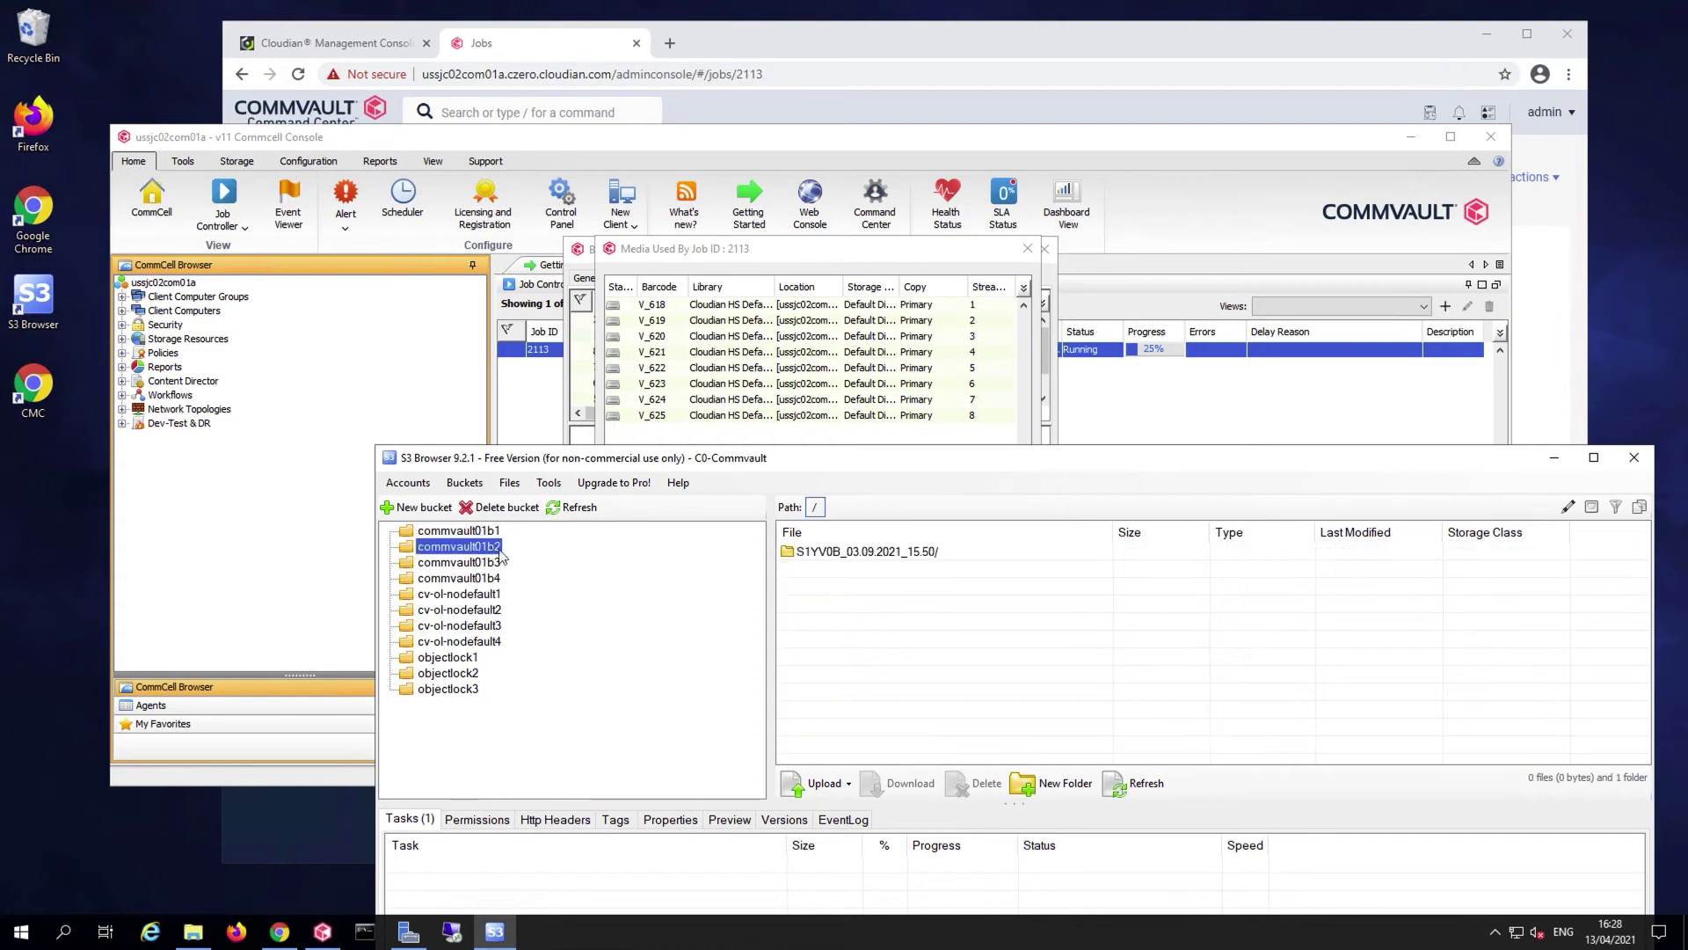
{"action": "double_click", "coordinate": [868, 554]}
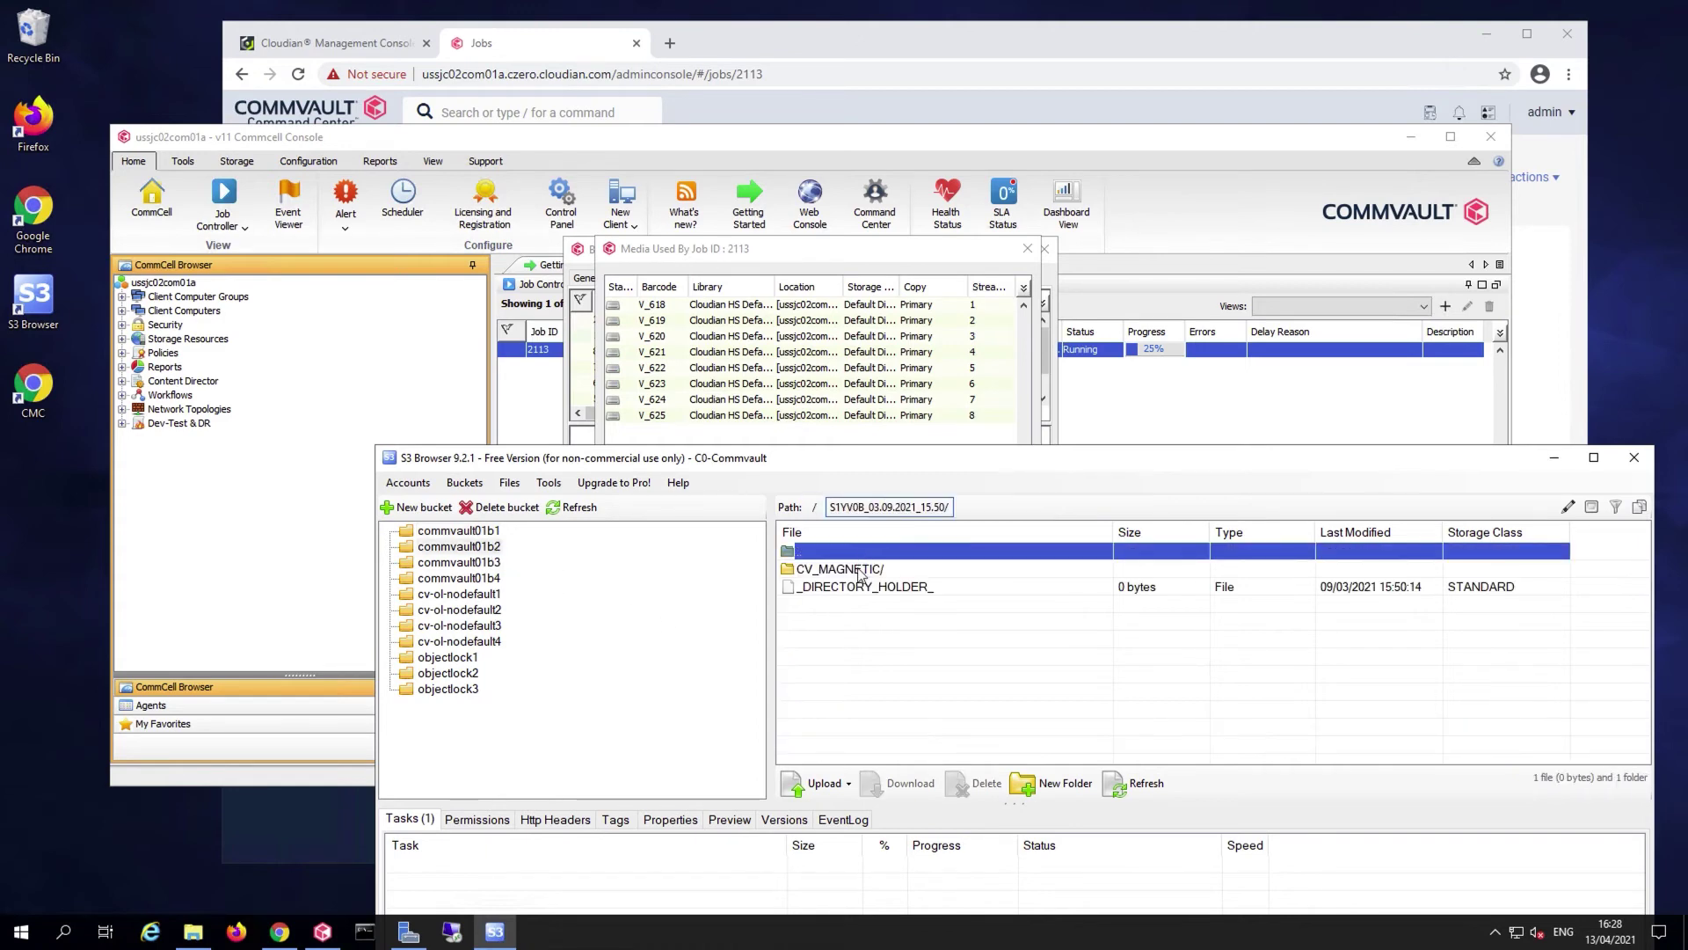
{"action": "double_click", "coordinate": [861, 570]}
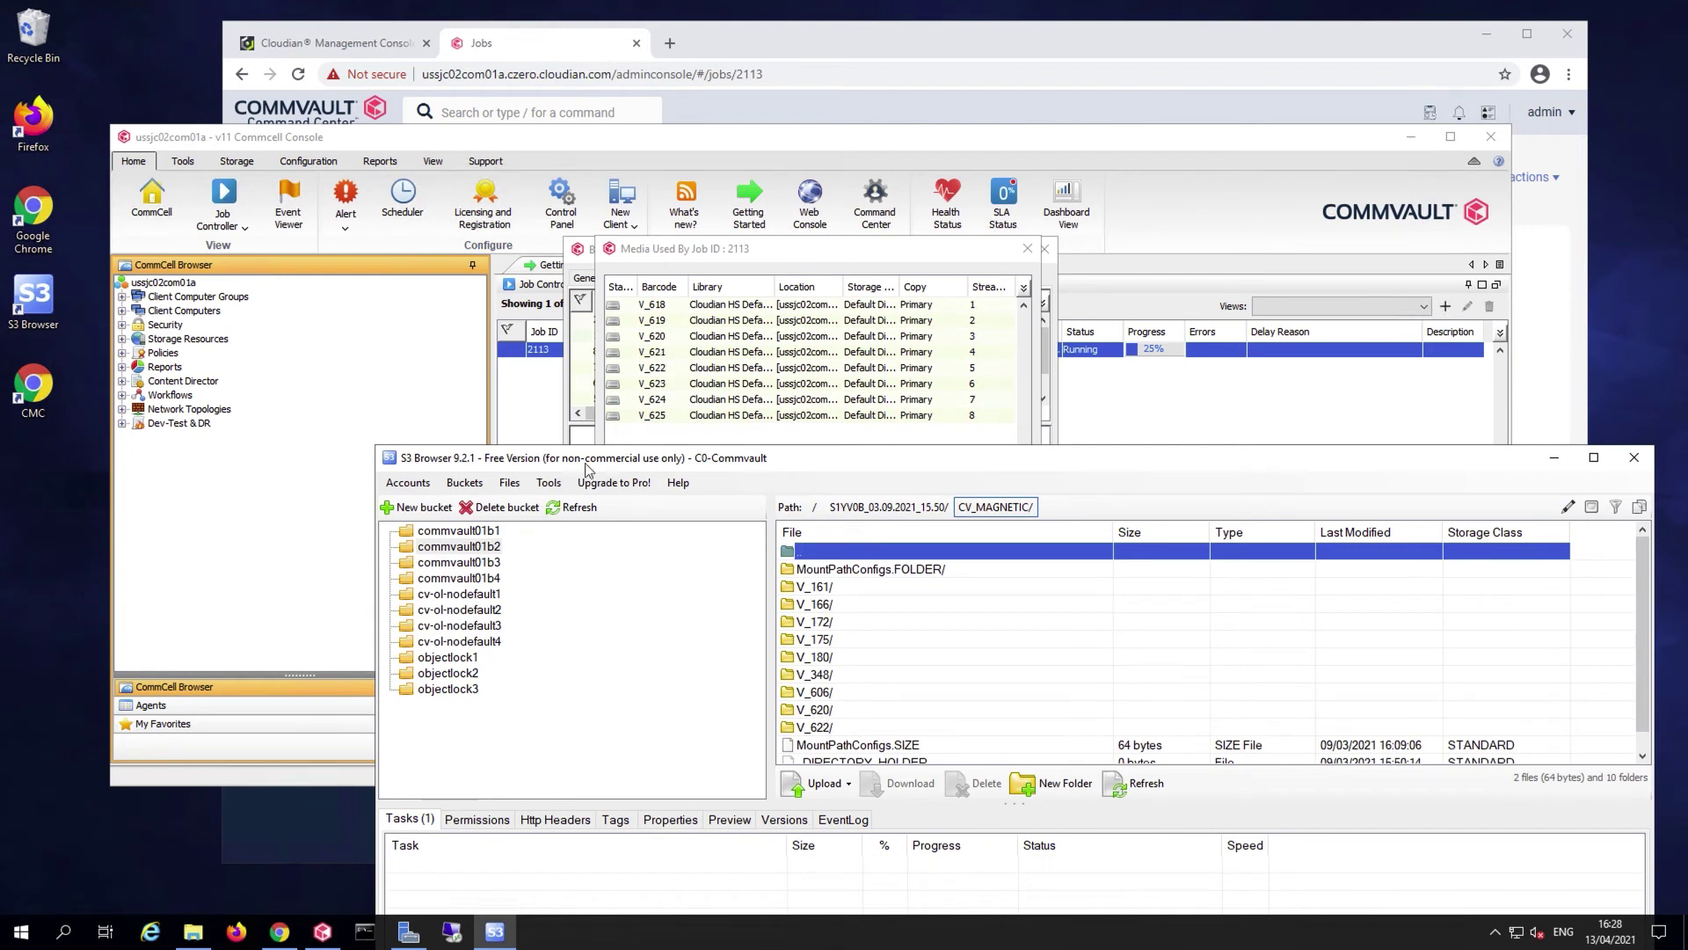
{"action": "left_click", "coordinate": [490, 564]}
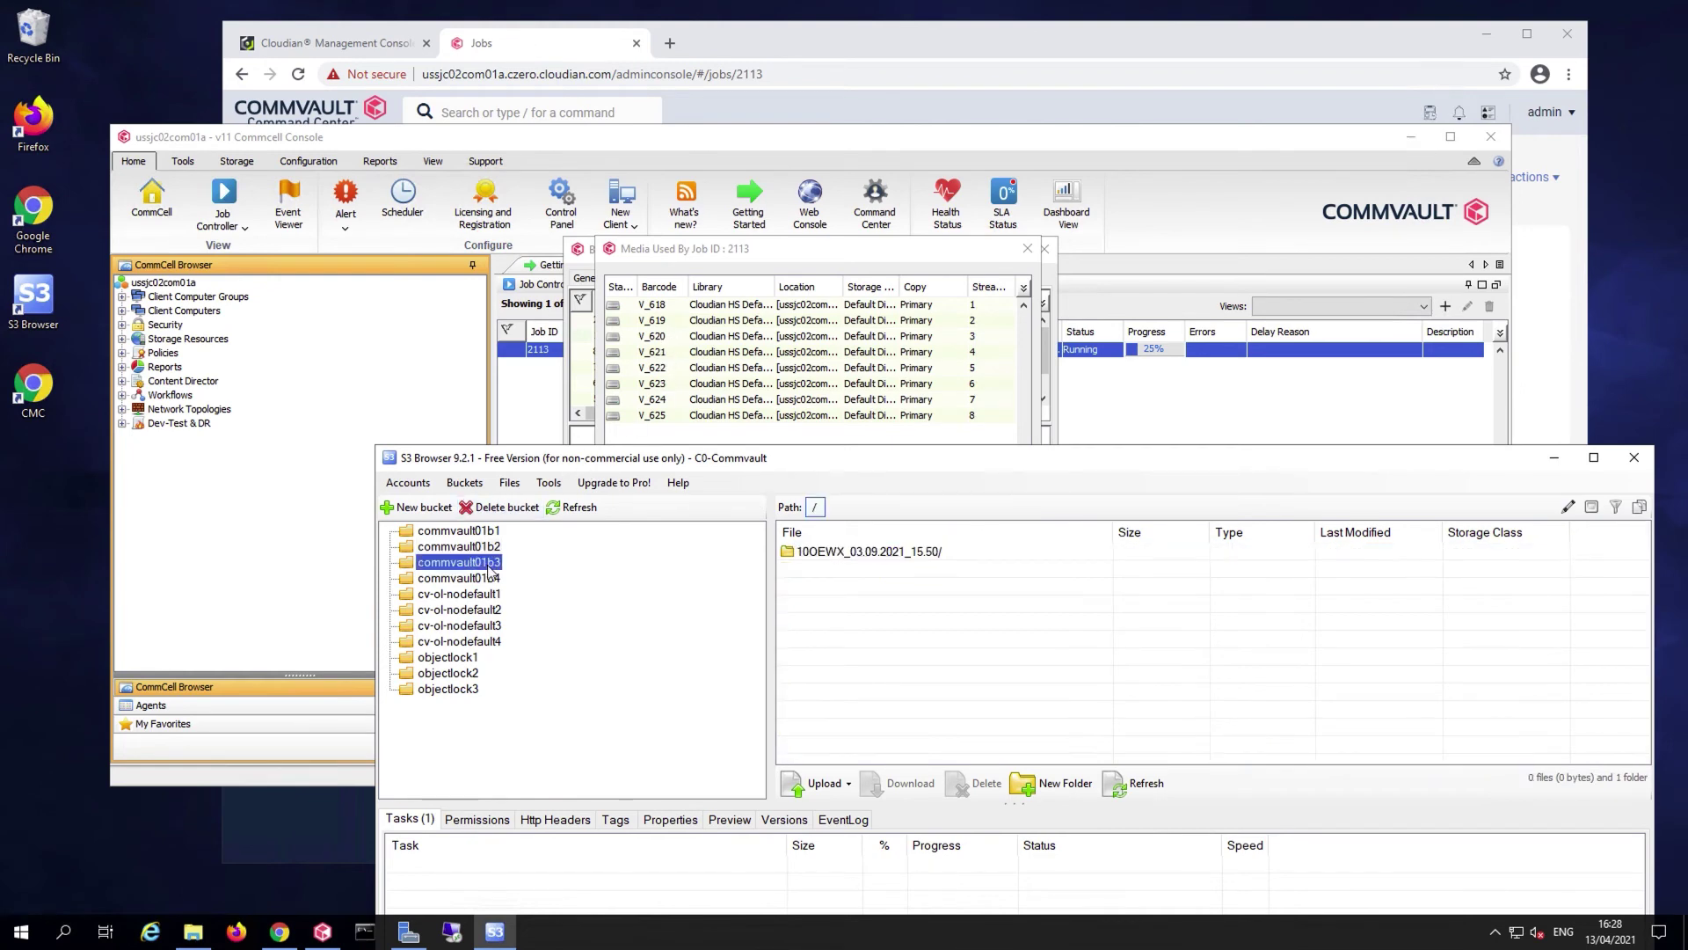
{"action": "double_click", "coordinate": [914, 554]}
{"action": "double_click", "coordinate": [901, 567]}
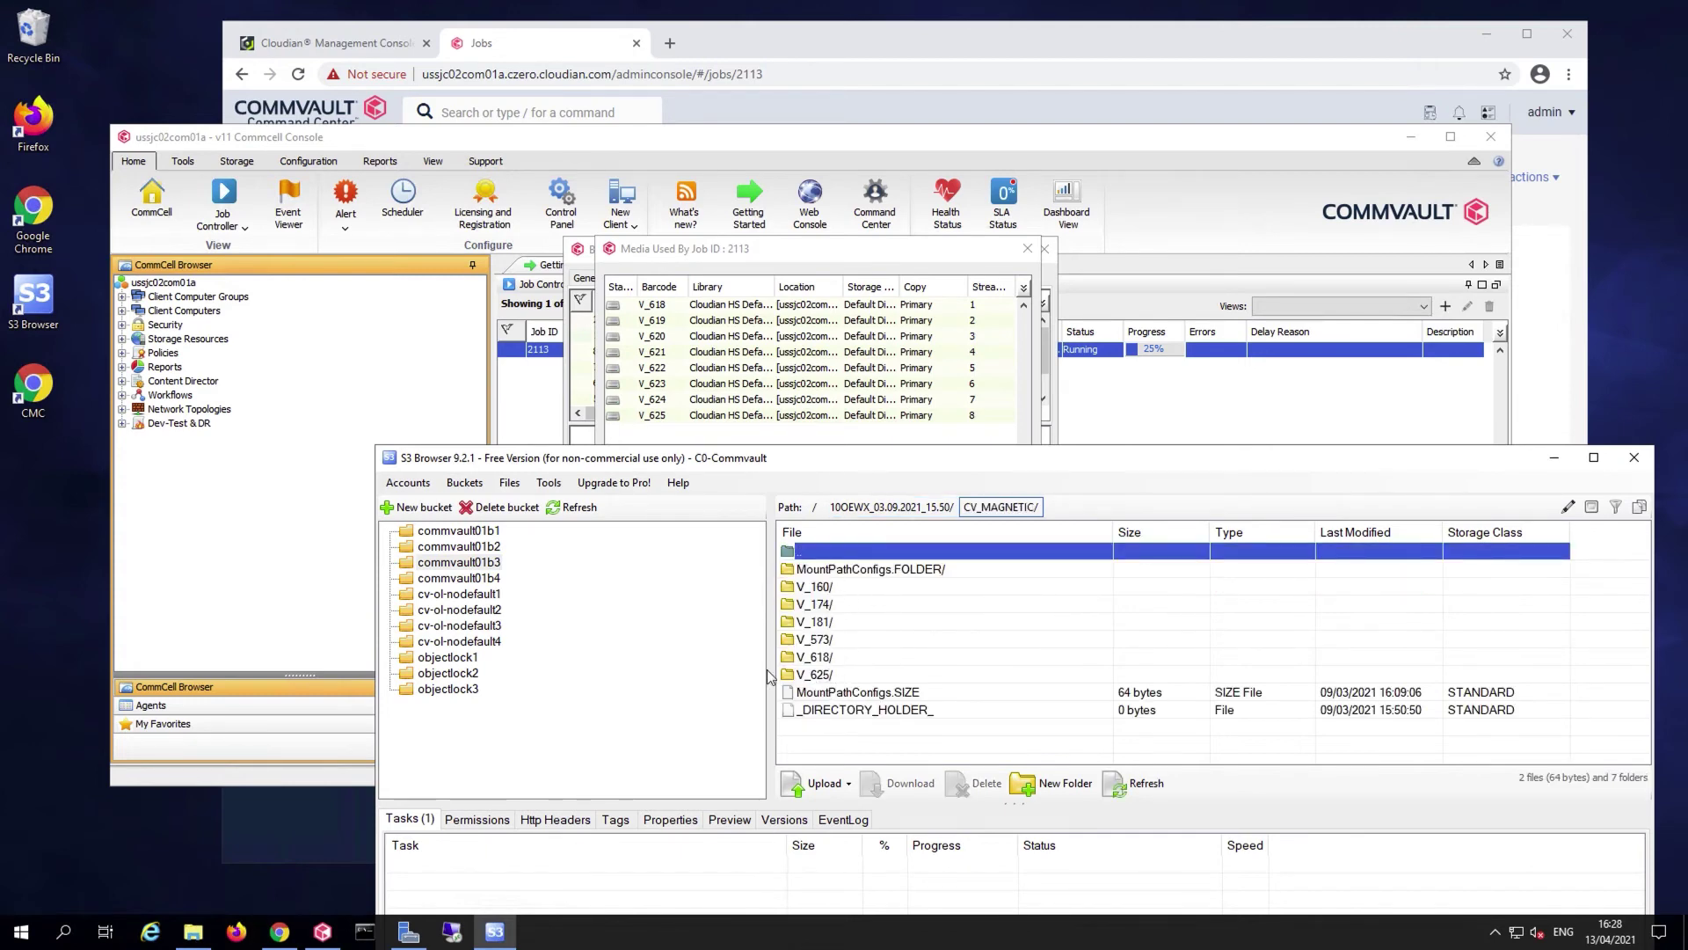
{"action": "left_click", "coordinate": [497, 580]}
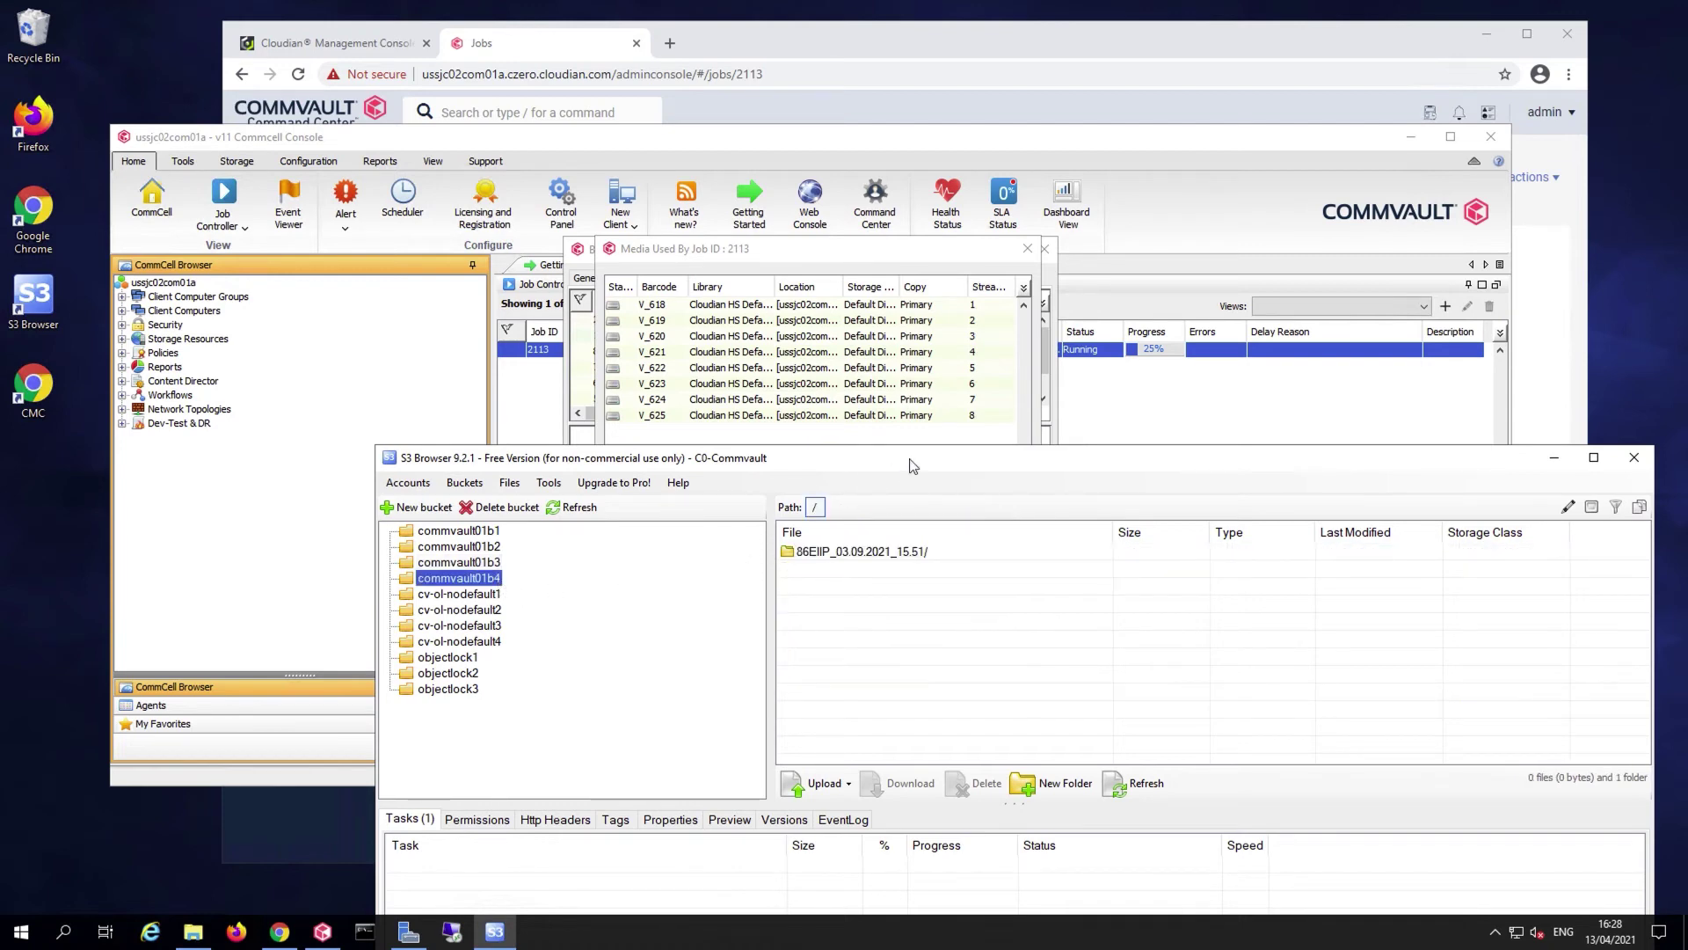
{"action": "left_click_drag", "start_coordinate": [913, 466], "coordinate": [903, 455]}
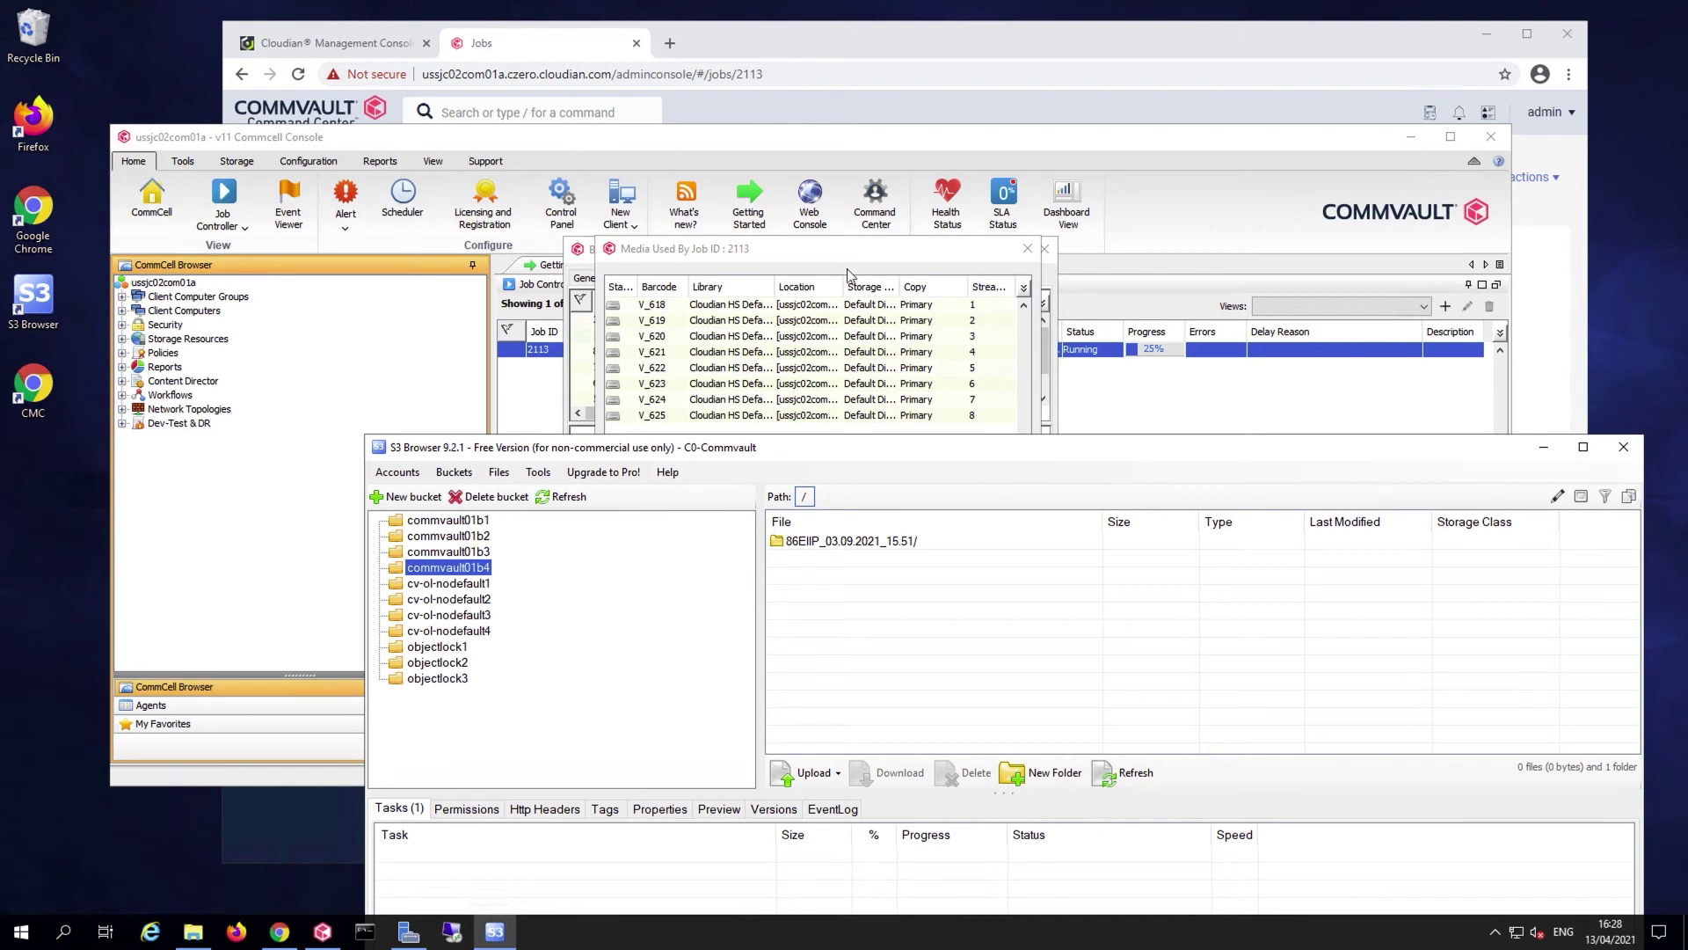
{"action": "left_click", "coordinate": [908, 256]}
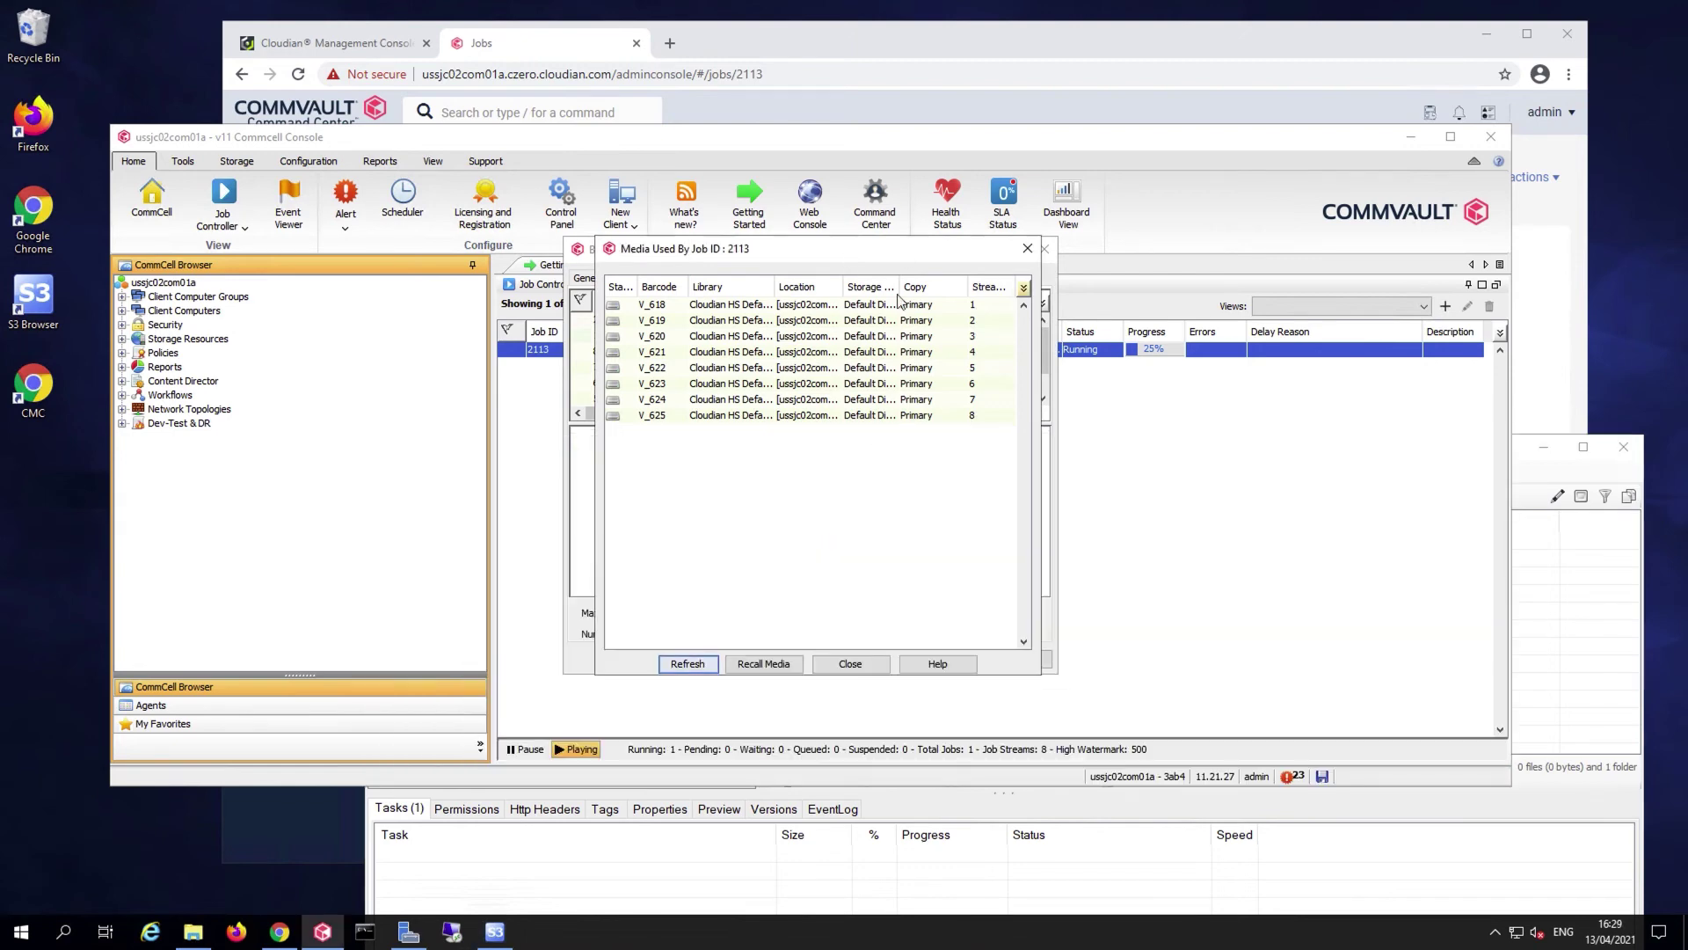
{"action": "left_click", "coordinate": [838, 666]}
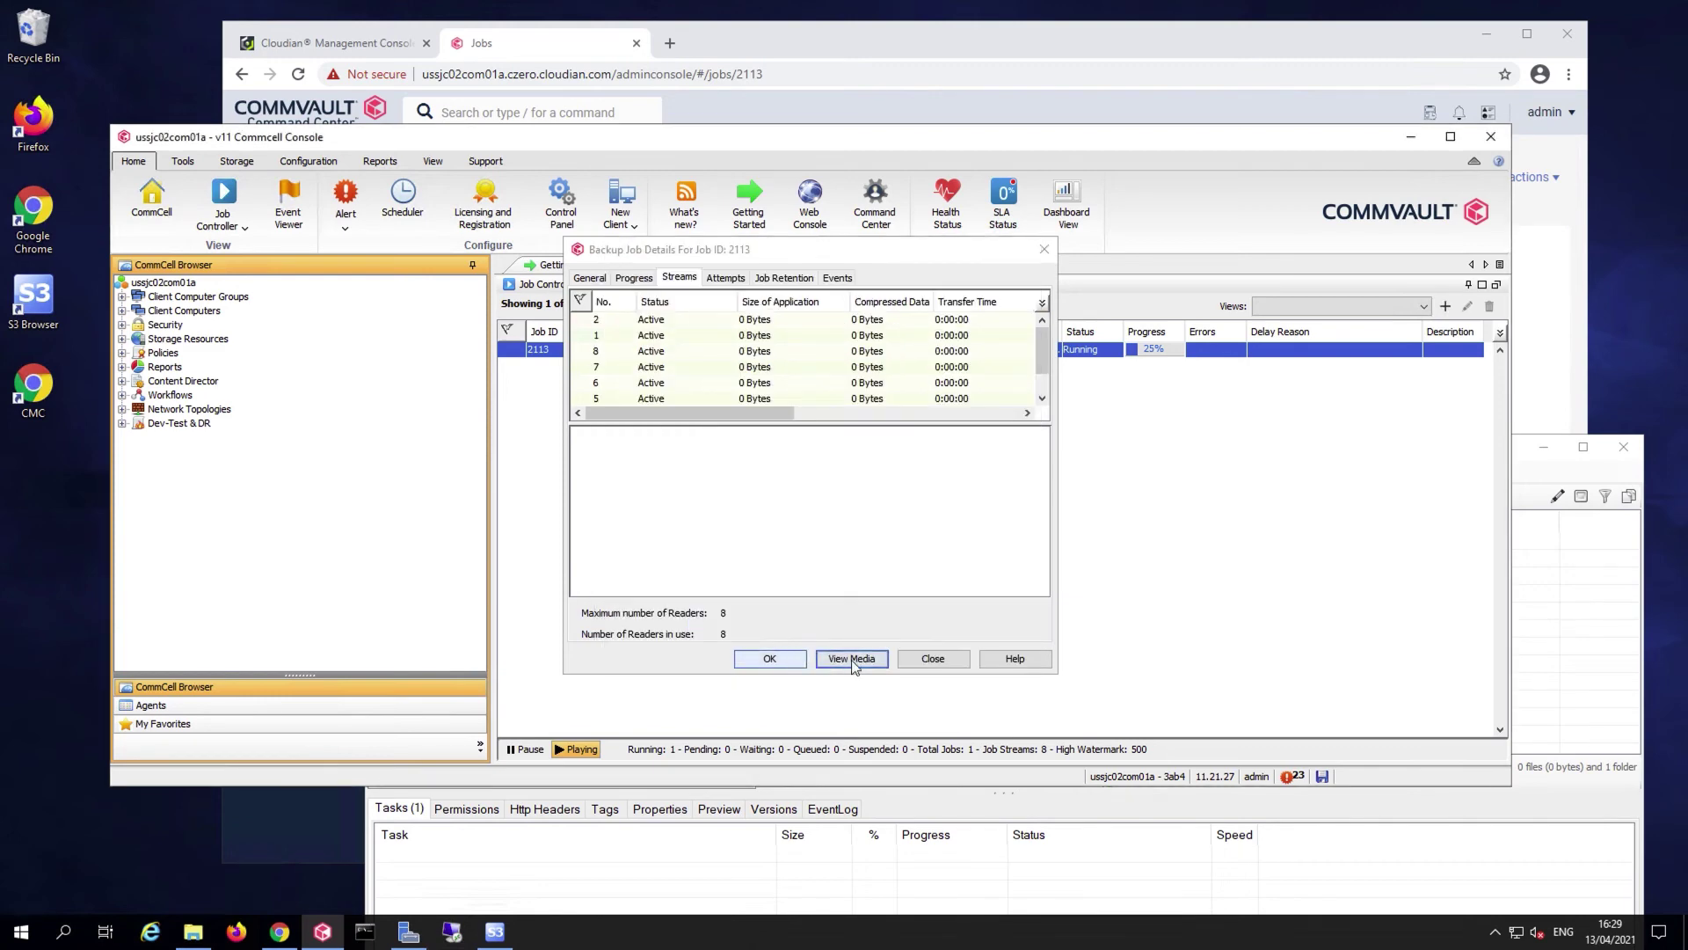
{"action": "left_click", "coordinate": [780, 663]}
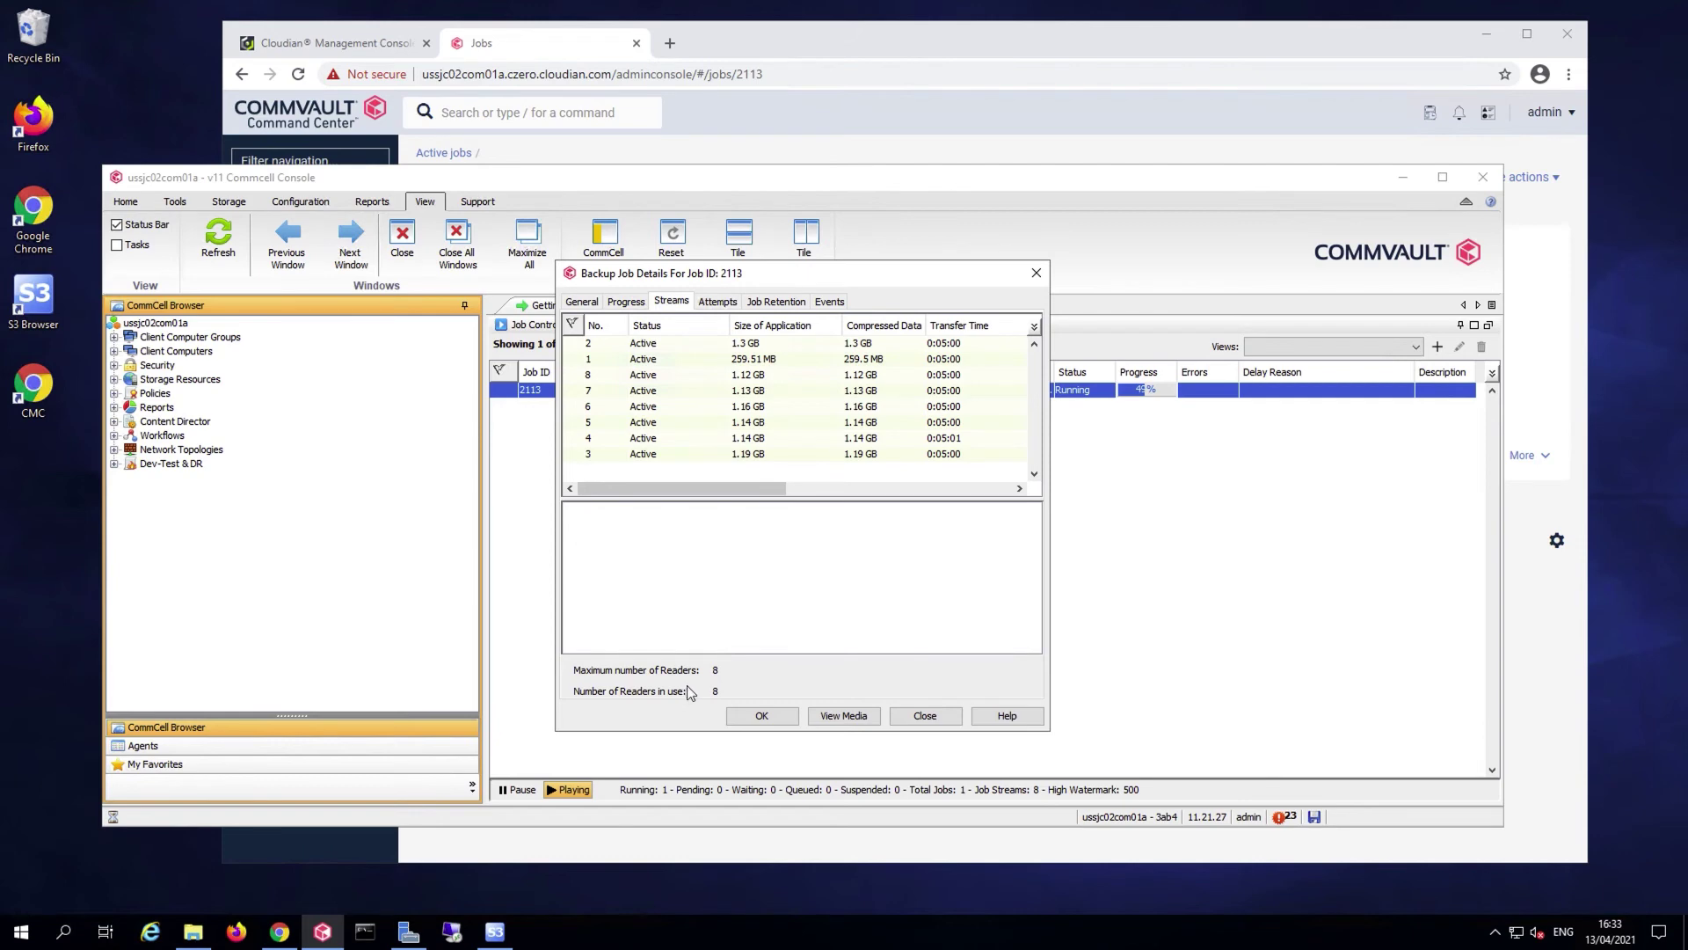
{"action": "left_click", "coordinate": [842, 716]}
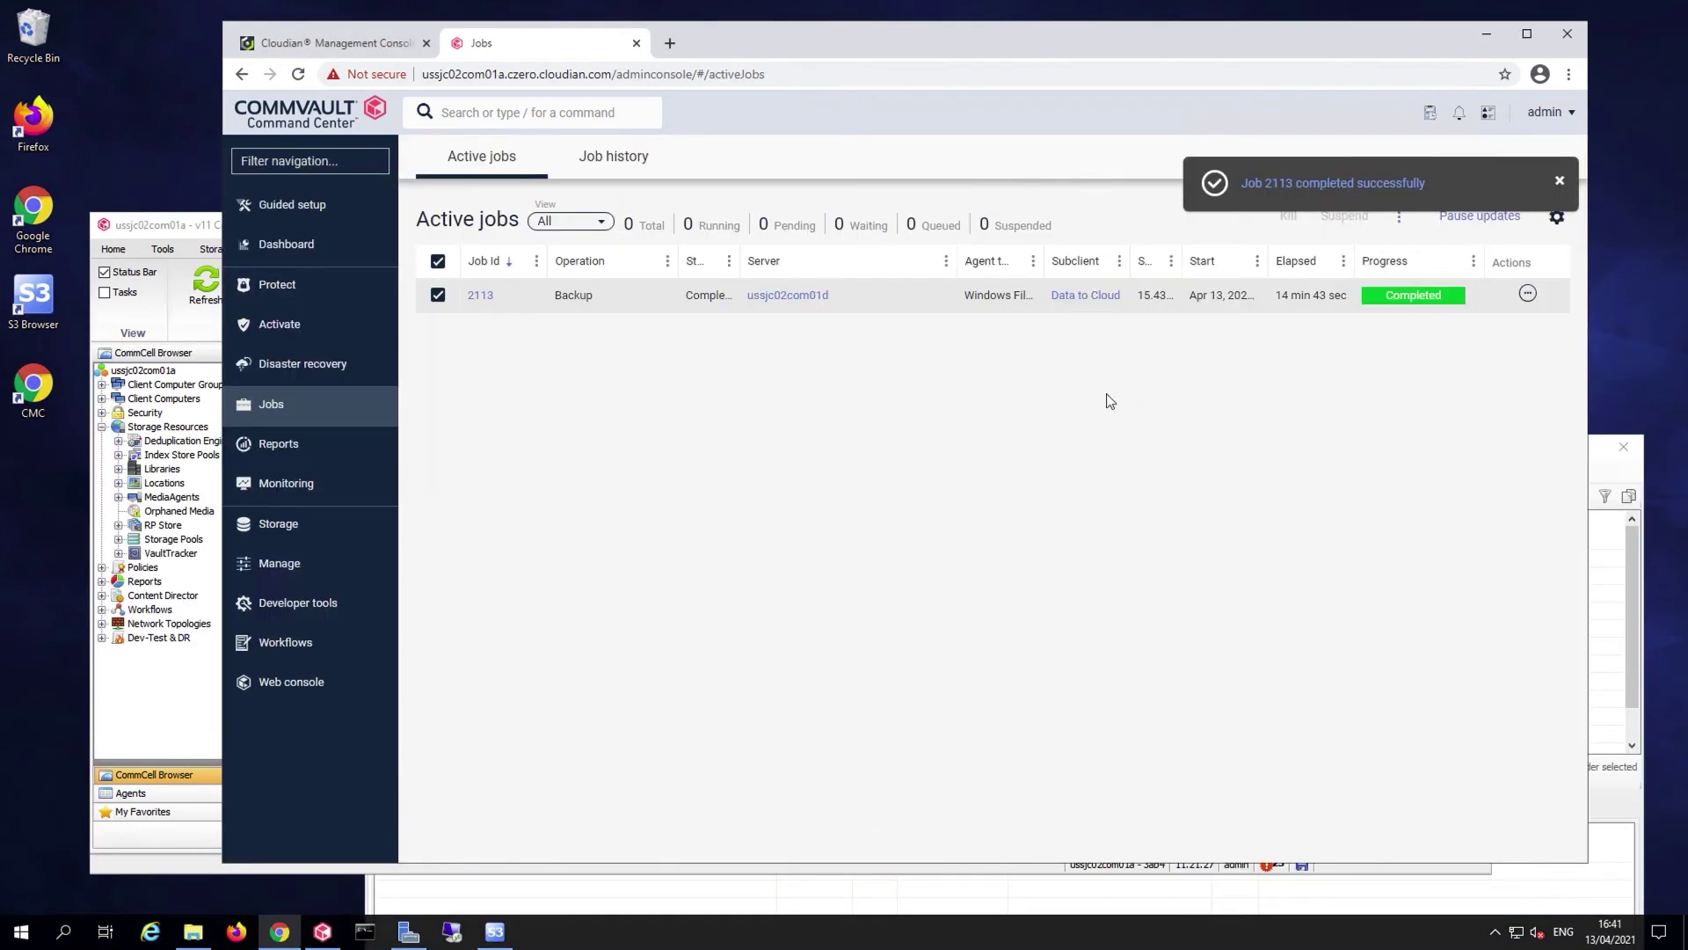
Check job 2113's summary as a completed full Data to Cloud backup, then switch to the CommCell Console
{"action": "left_click", "coordinate": [476, 296]}
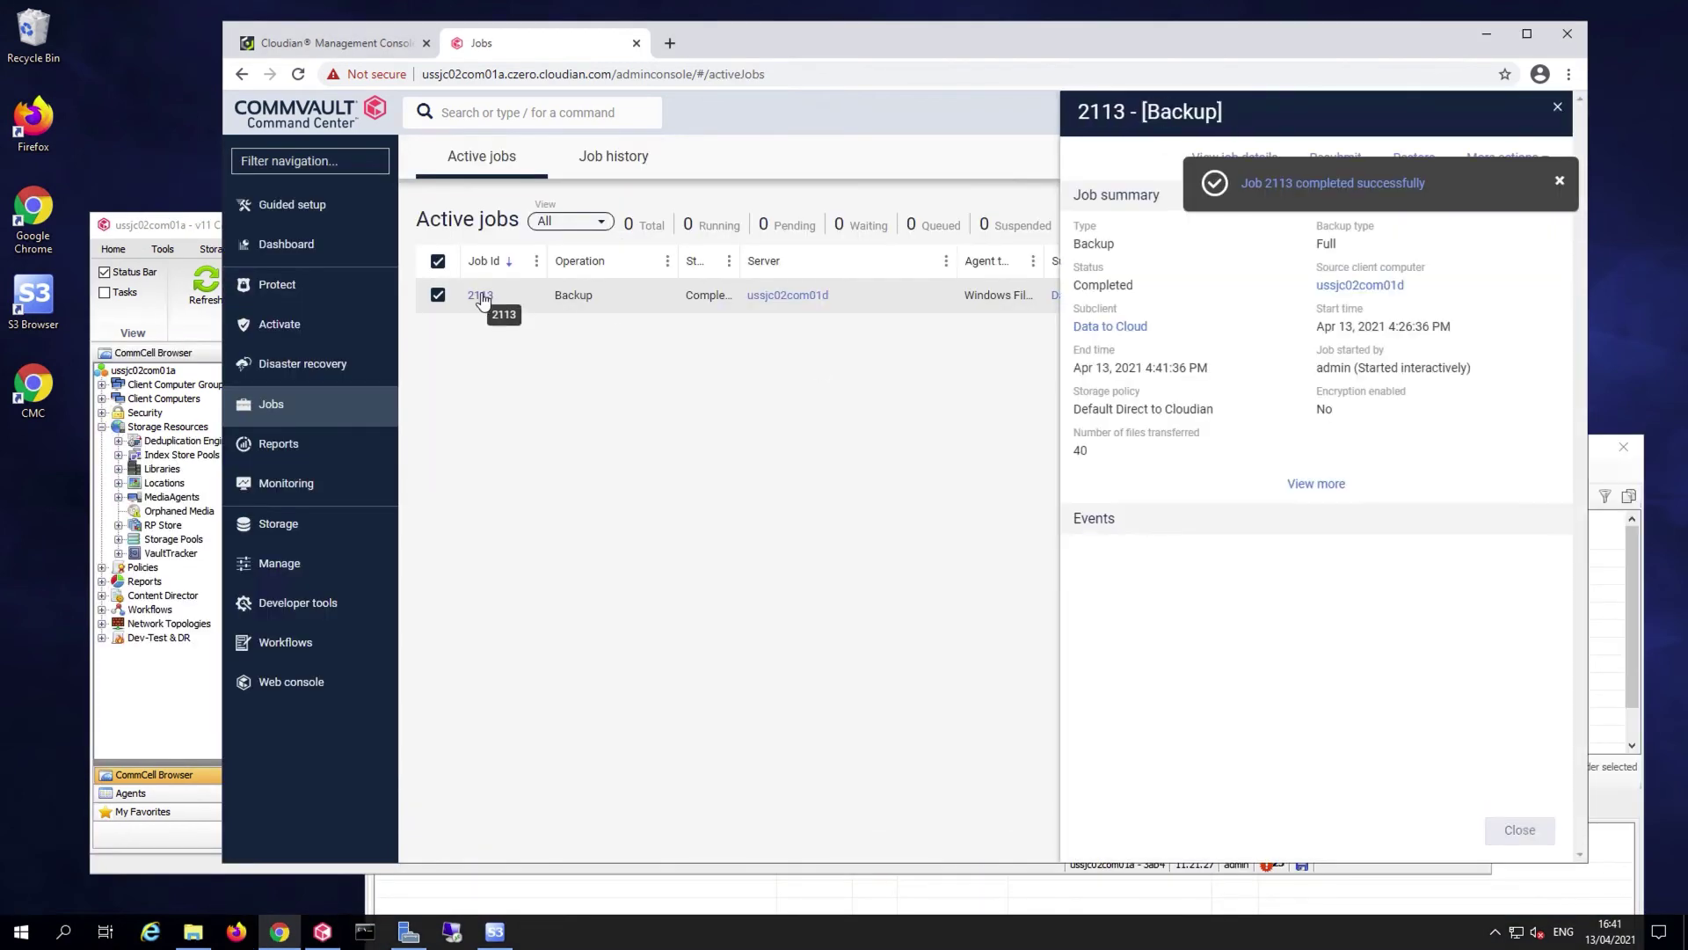
{"action": "left_click", "coordinate": [1561, 183]}
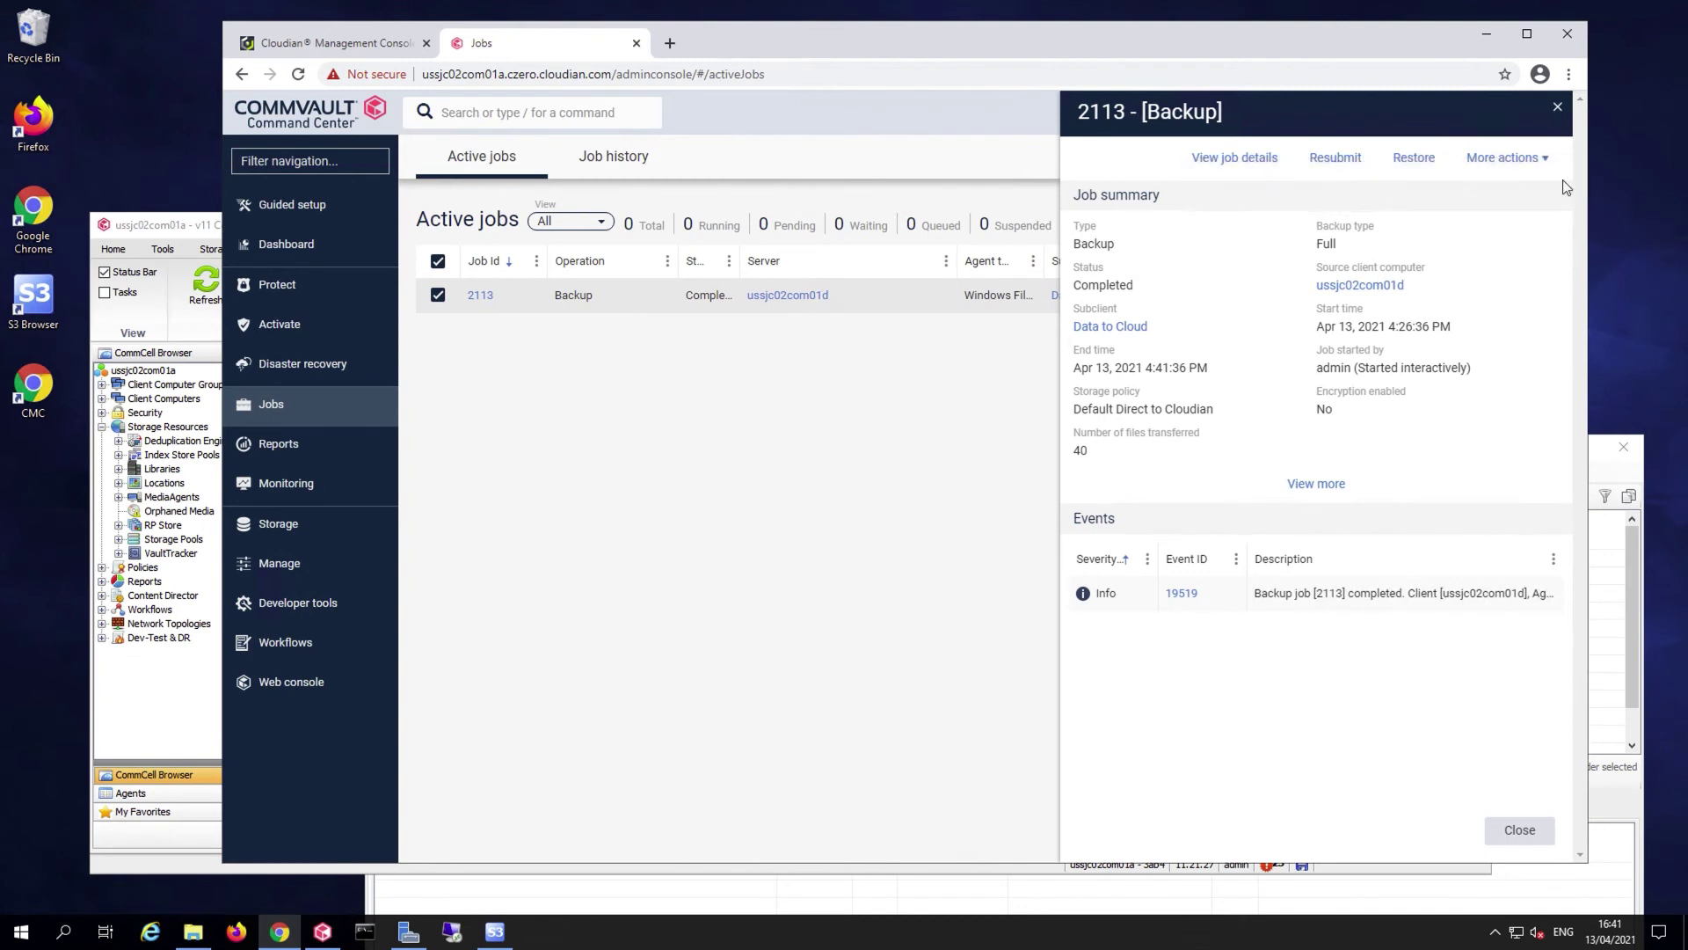
{"action": "left_click", "coordinate": [186, 227]}
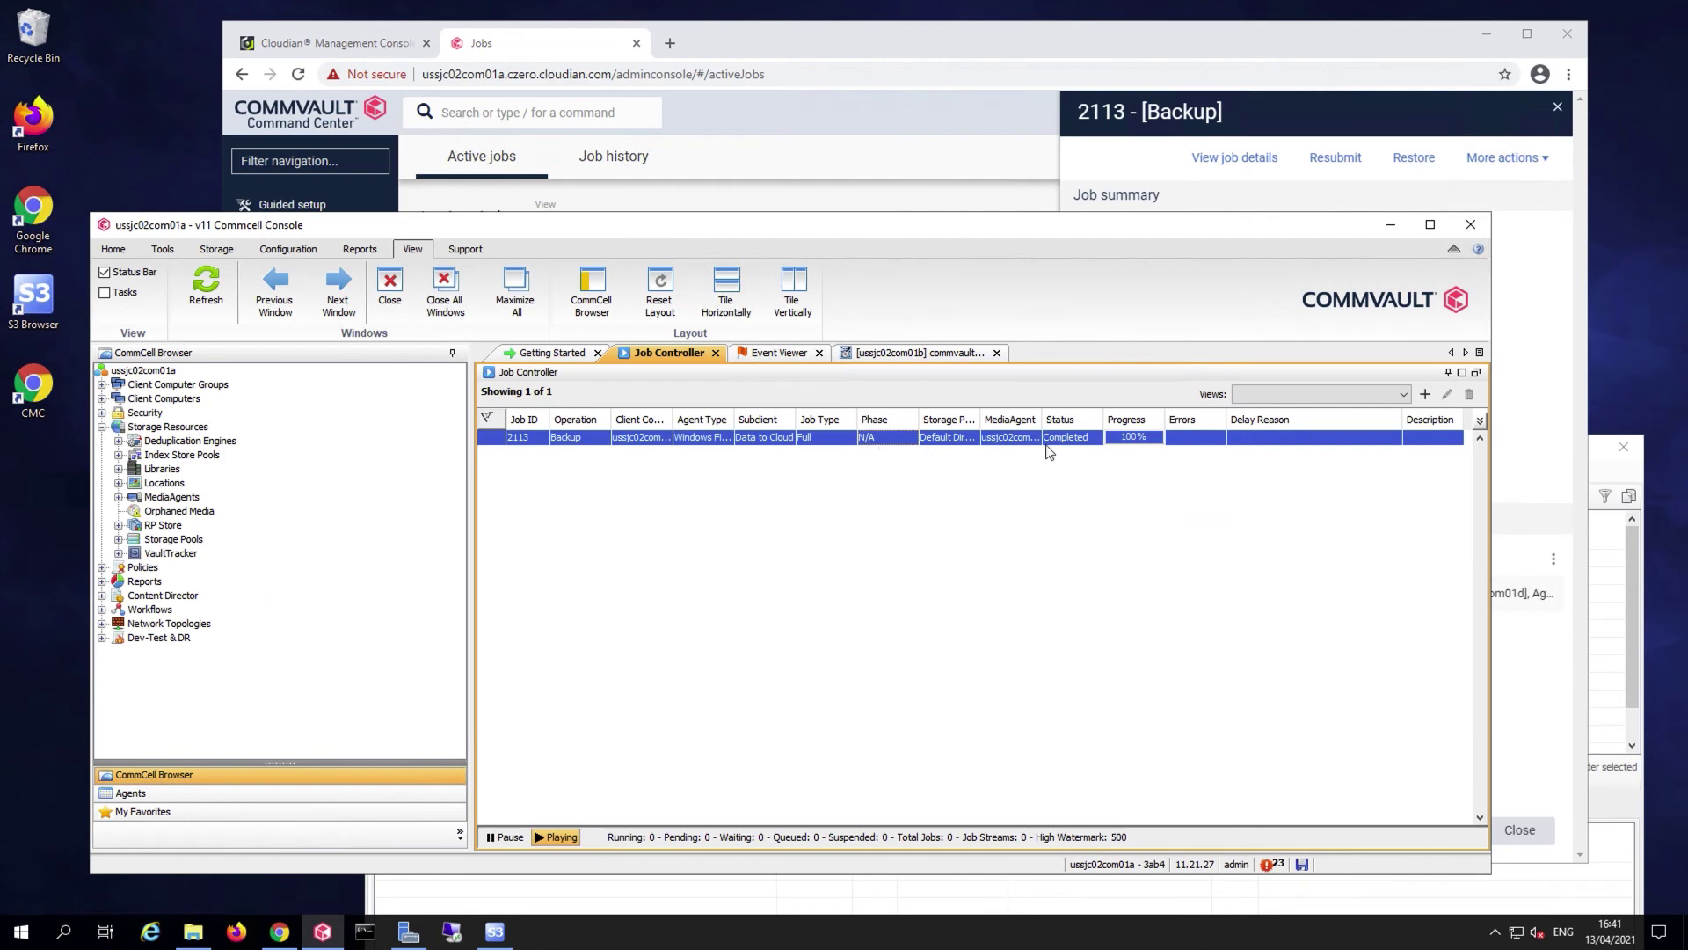
In Cloudian HS Default Library, view the jobs stored on mount path commvault01b1
{"action": "left_click", "coordinate": [119, 470]}
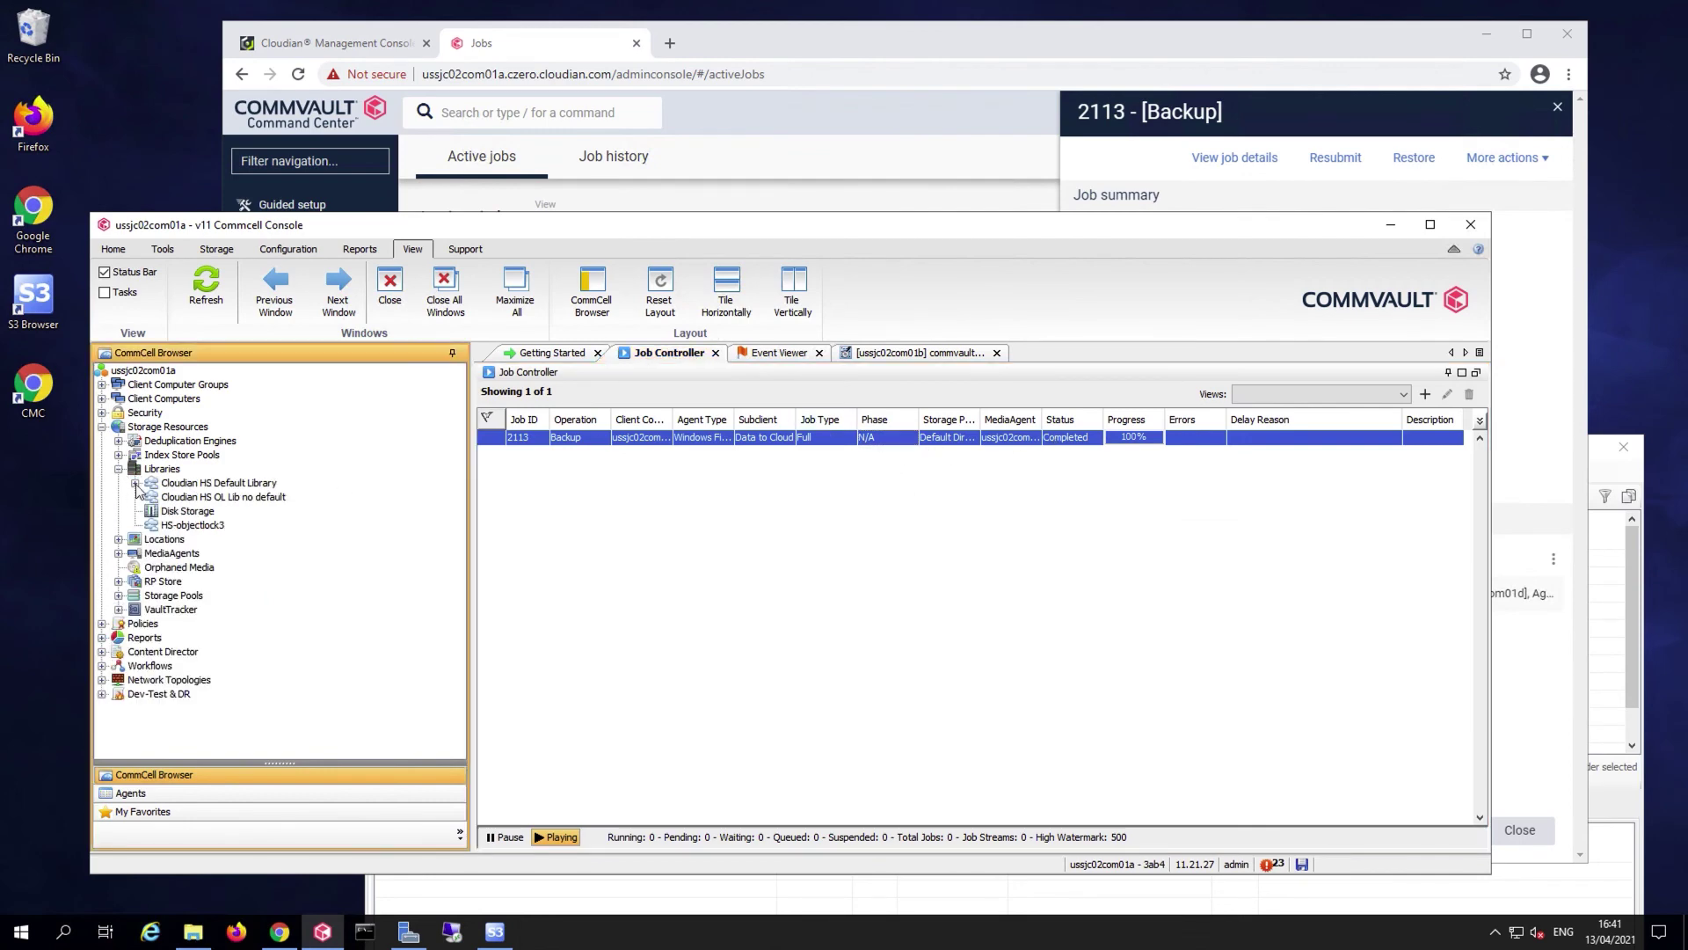
{"action": "left_click", "coordinate": [135, 484]}
{"action": "left_click", "coordinate": [254, 497]}
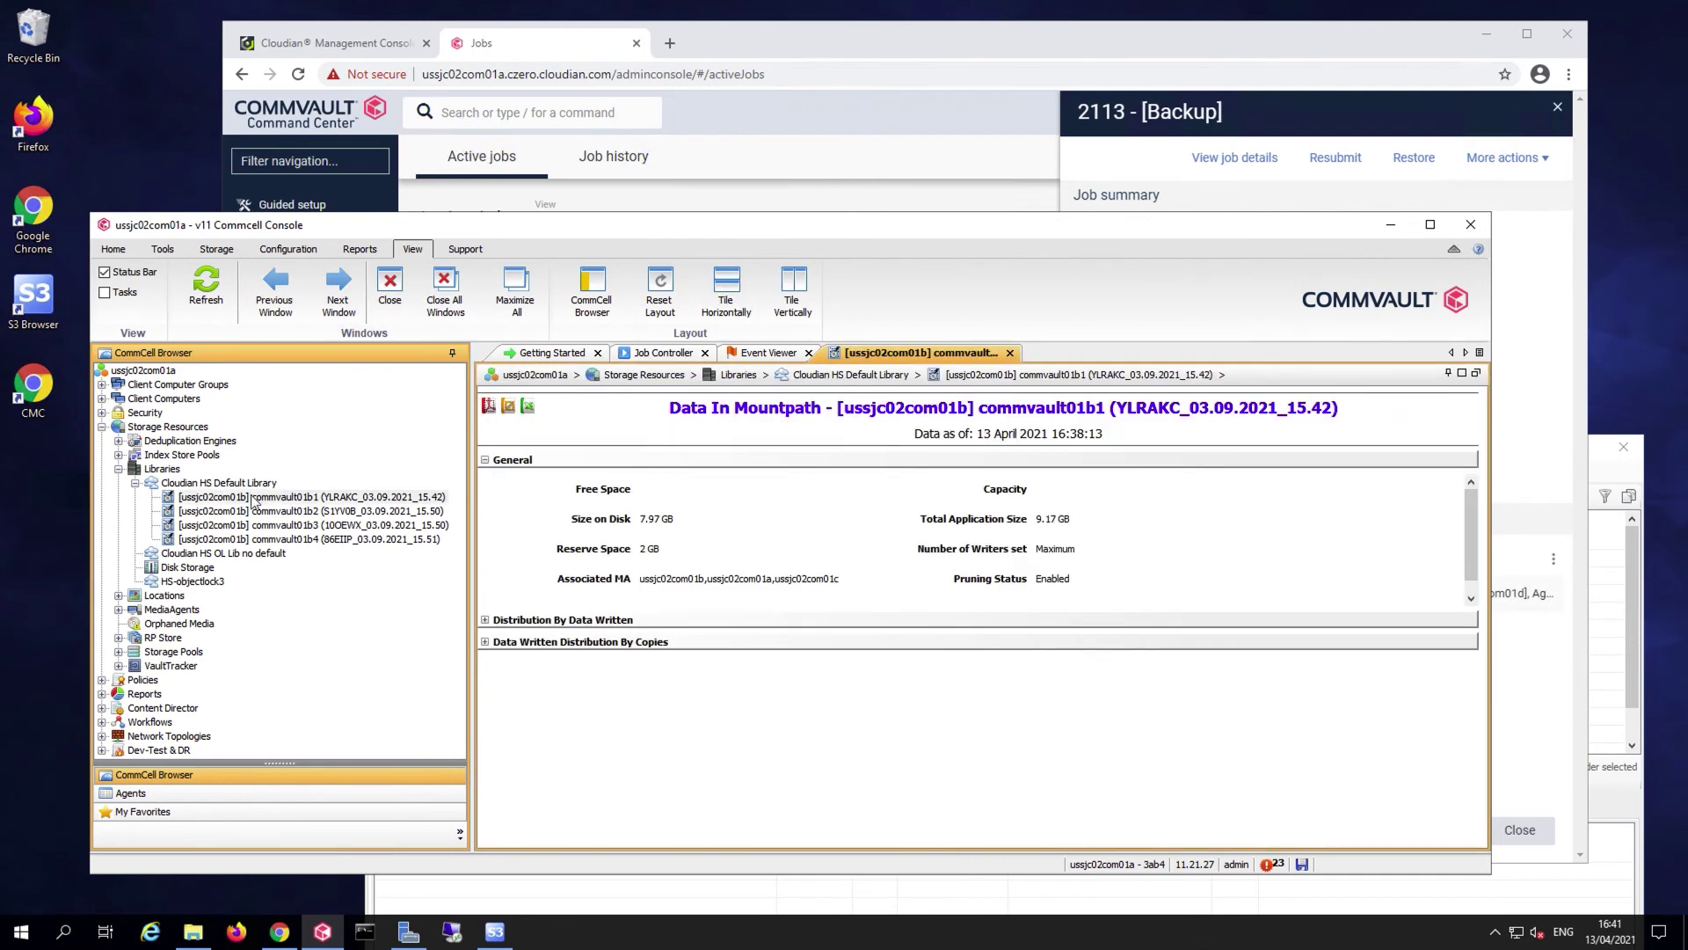
{"action": "right_click", "coordinate": [300, 499]}
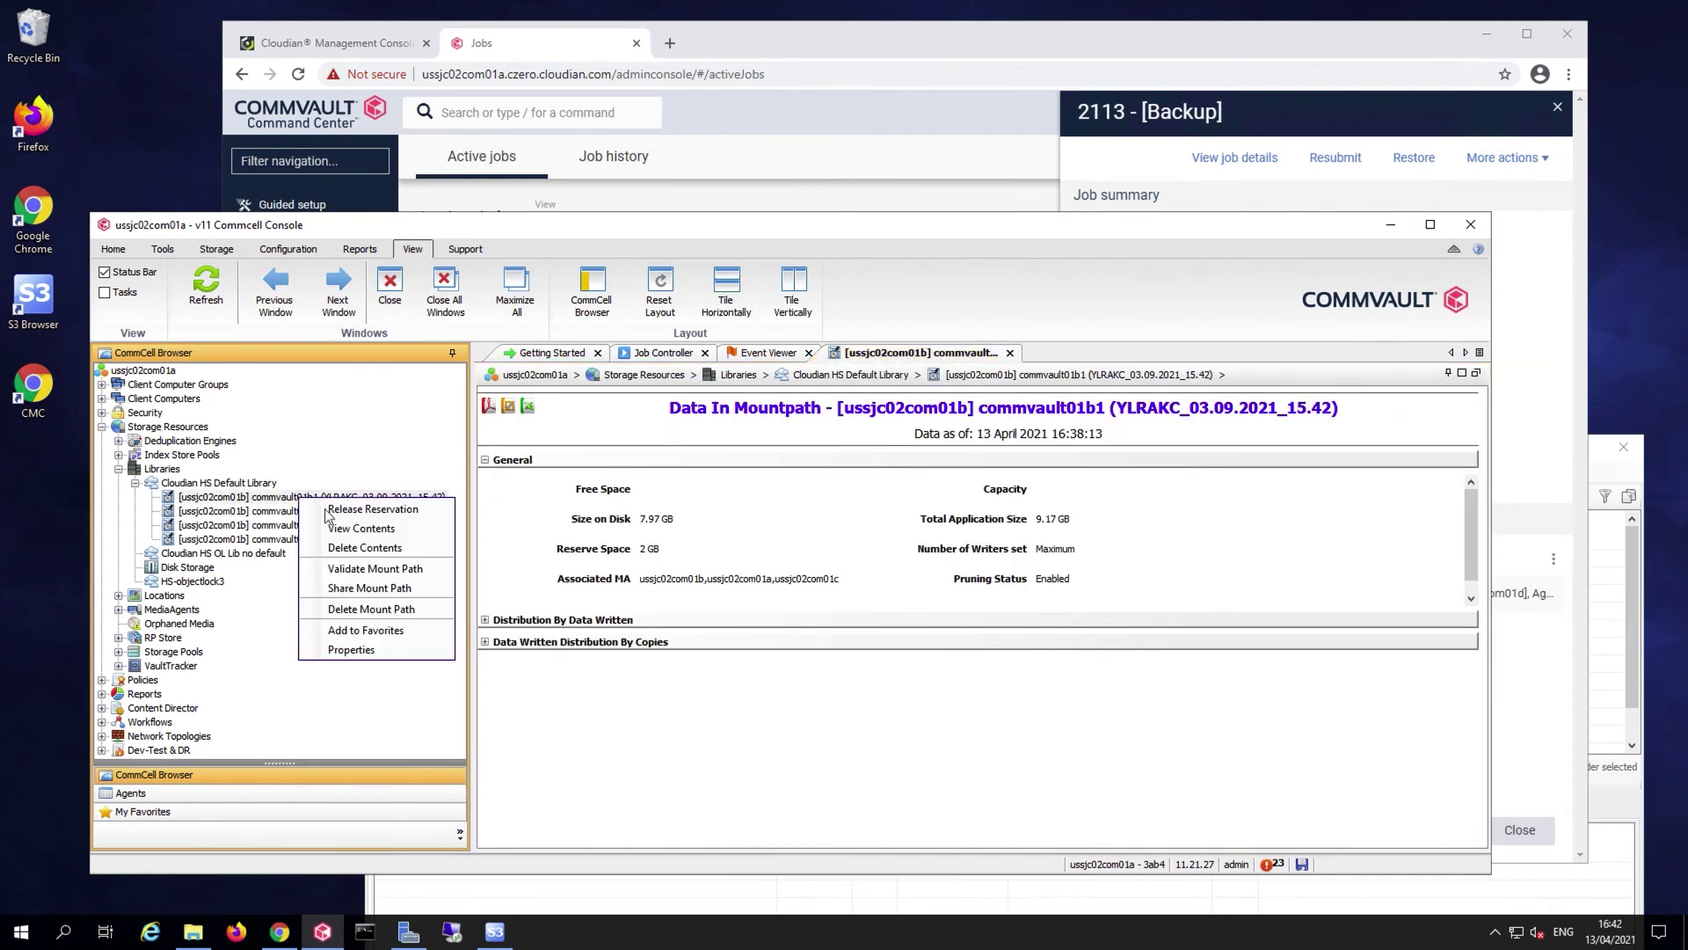
{"action": "left_click", "coordinate": [382, 529]}
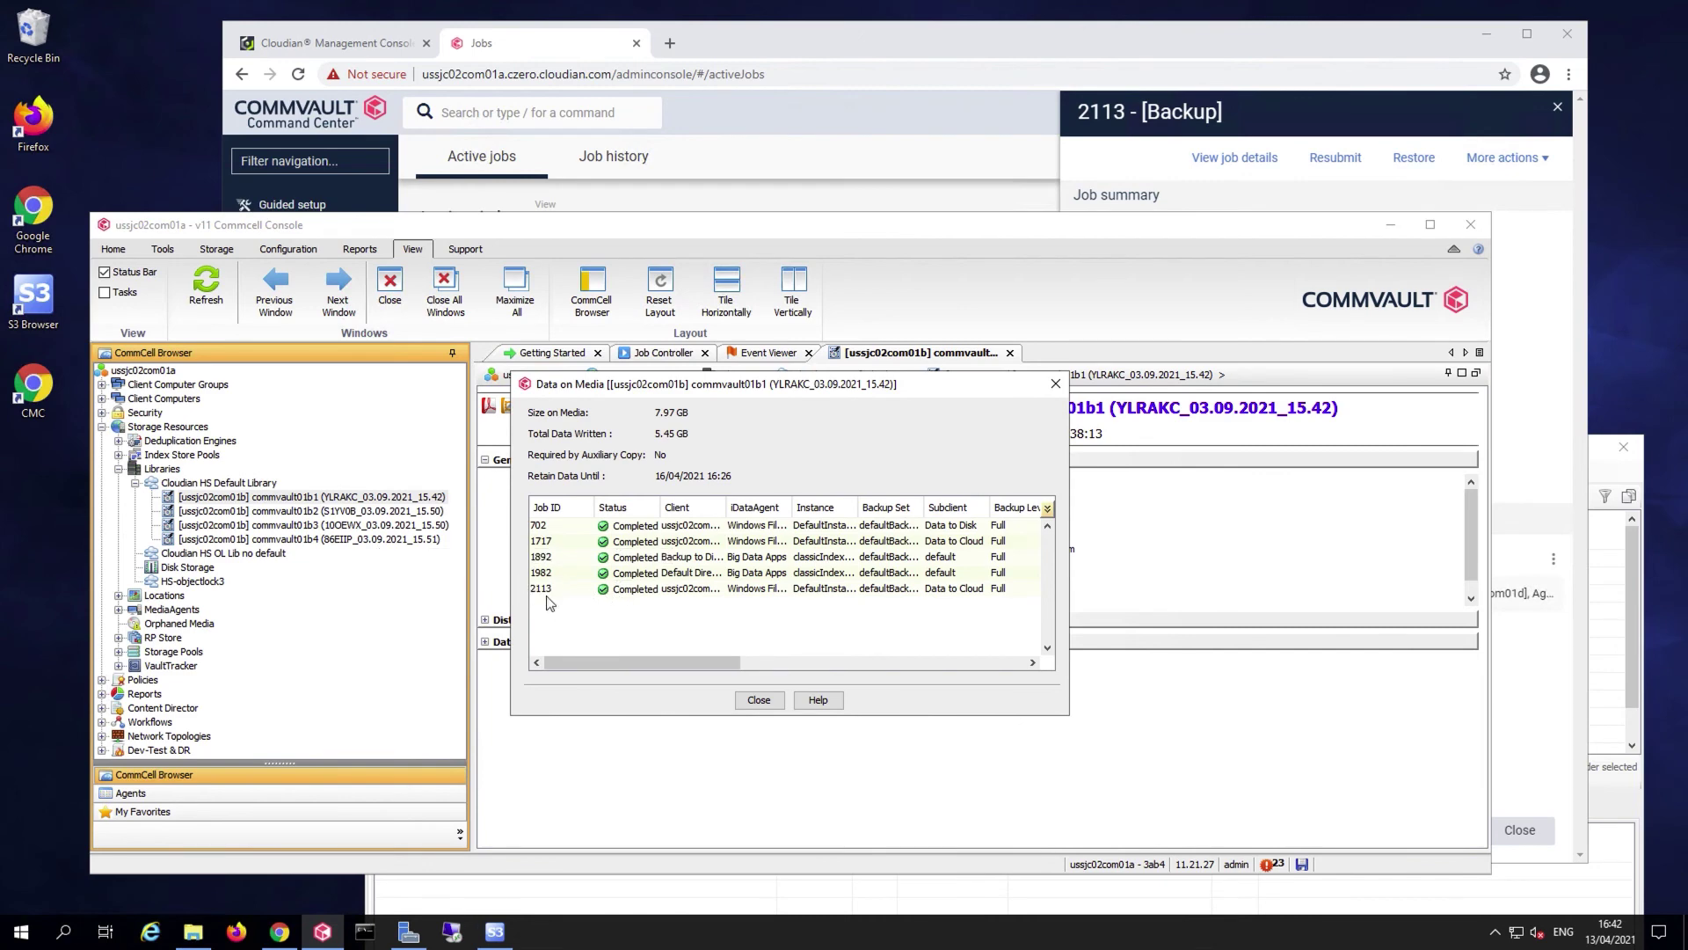
{"action": "left_click_drag", "start_coordinate": [708, 662], "coordinate": [1029, 659]}
{"action": "left_click_drag", "start_coordinate": [925, 666], "coordinate": [726, 664]}
{"action": "left_click", "coordinate": [759, 700]}
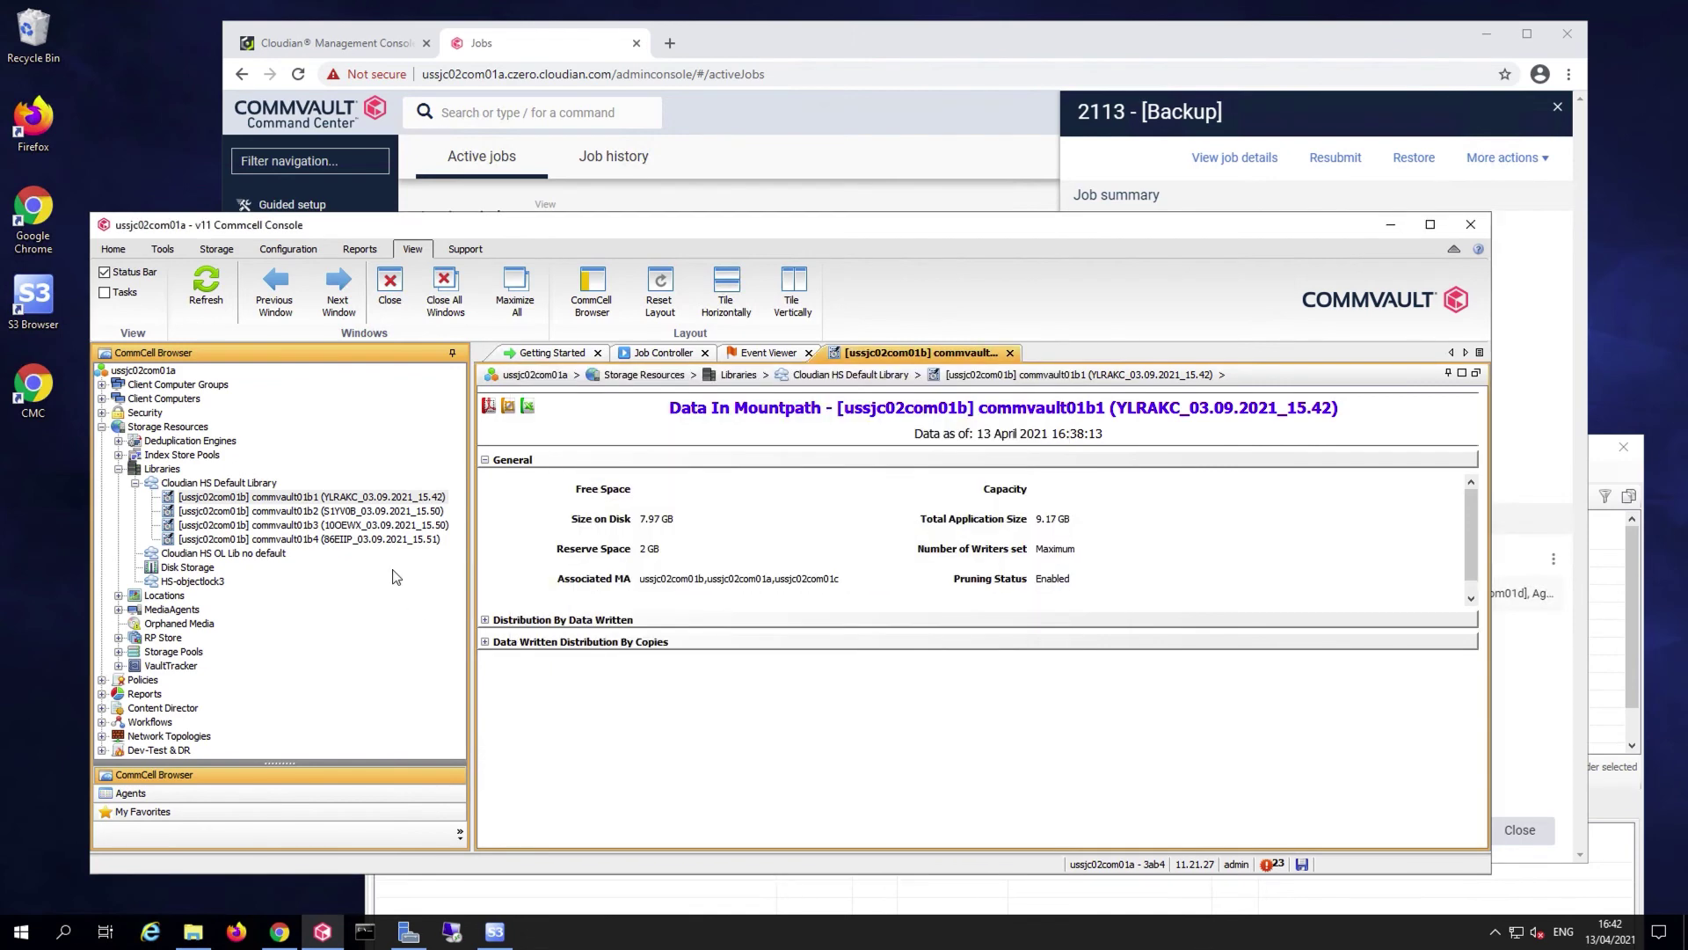
View the jobs on mount path commvault01b2, then return to Command Center
{"action": "right_click", "coordinate": [380, 520]}
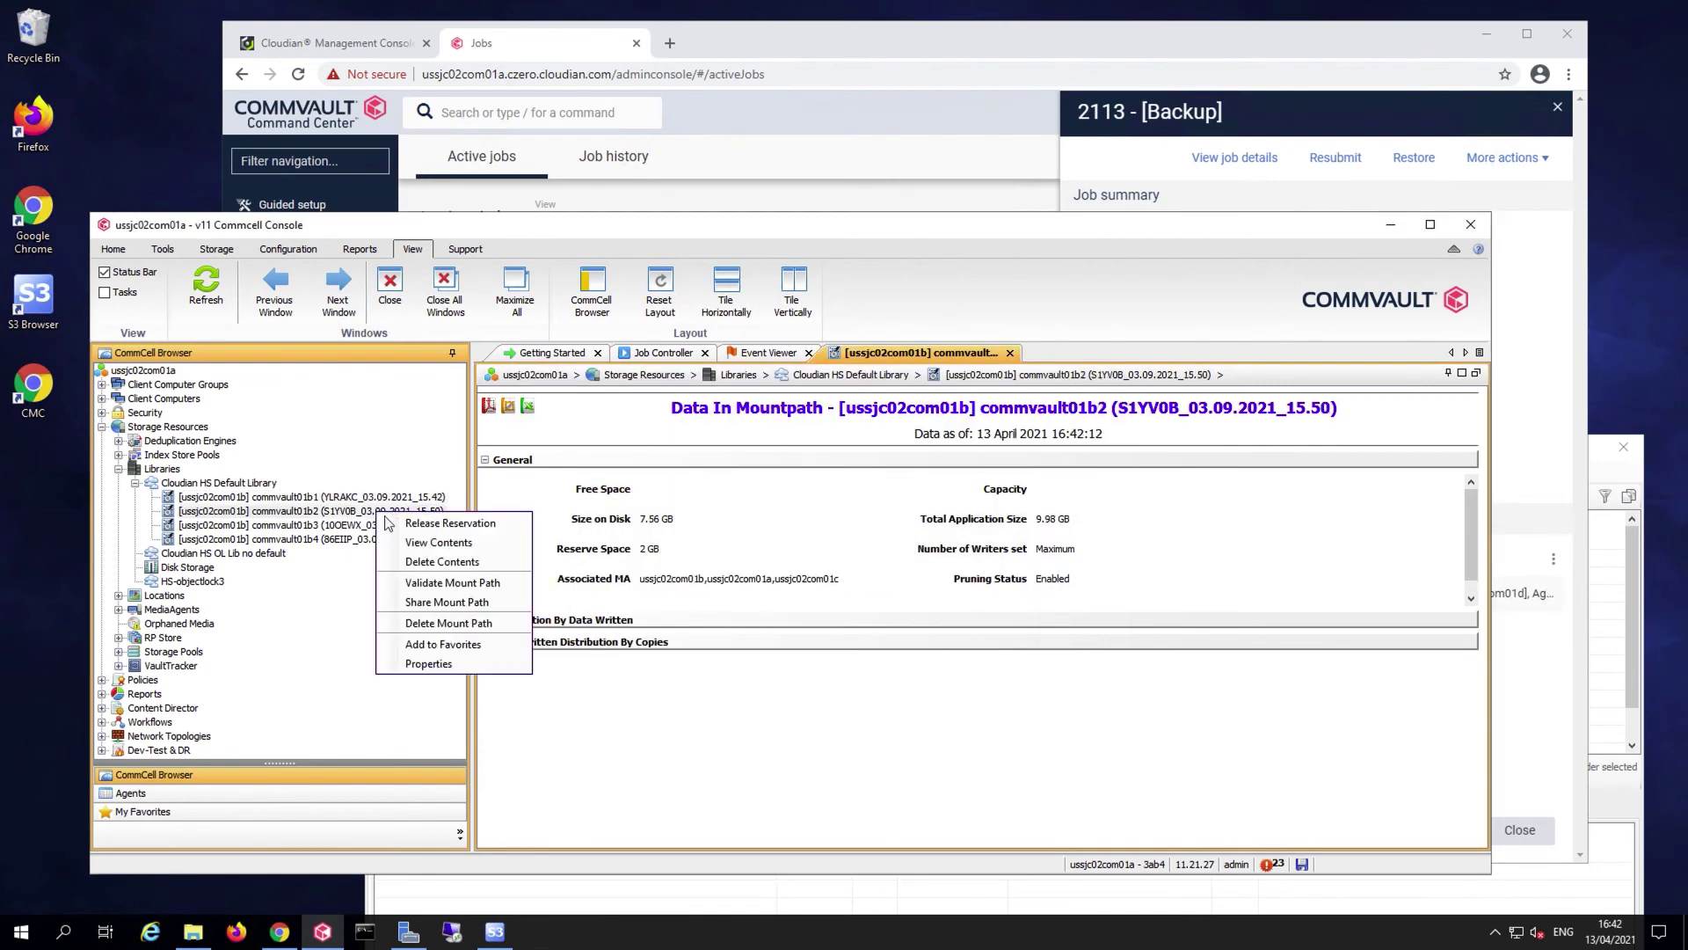
{"action": "left_click", "coordinate": [451, 547]}
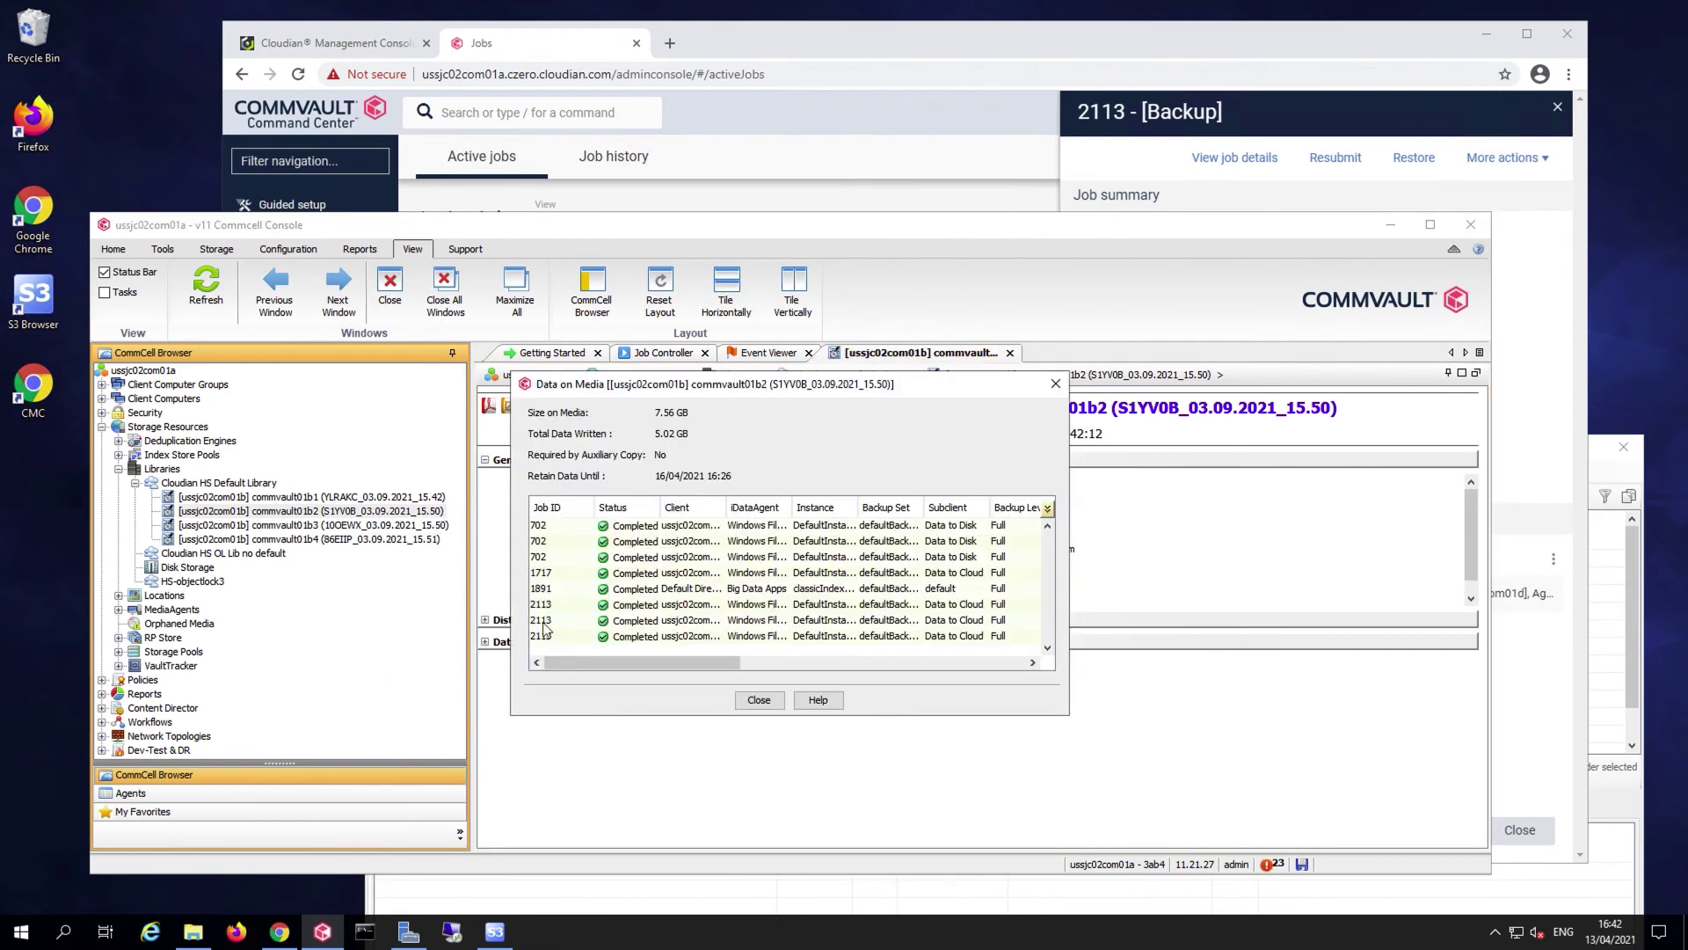
{"action": "left_click", "coordinate": [754, 701]}
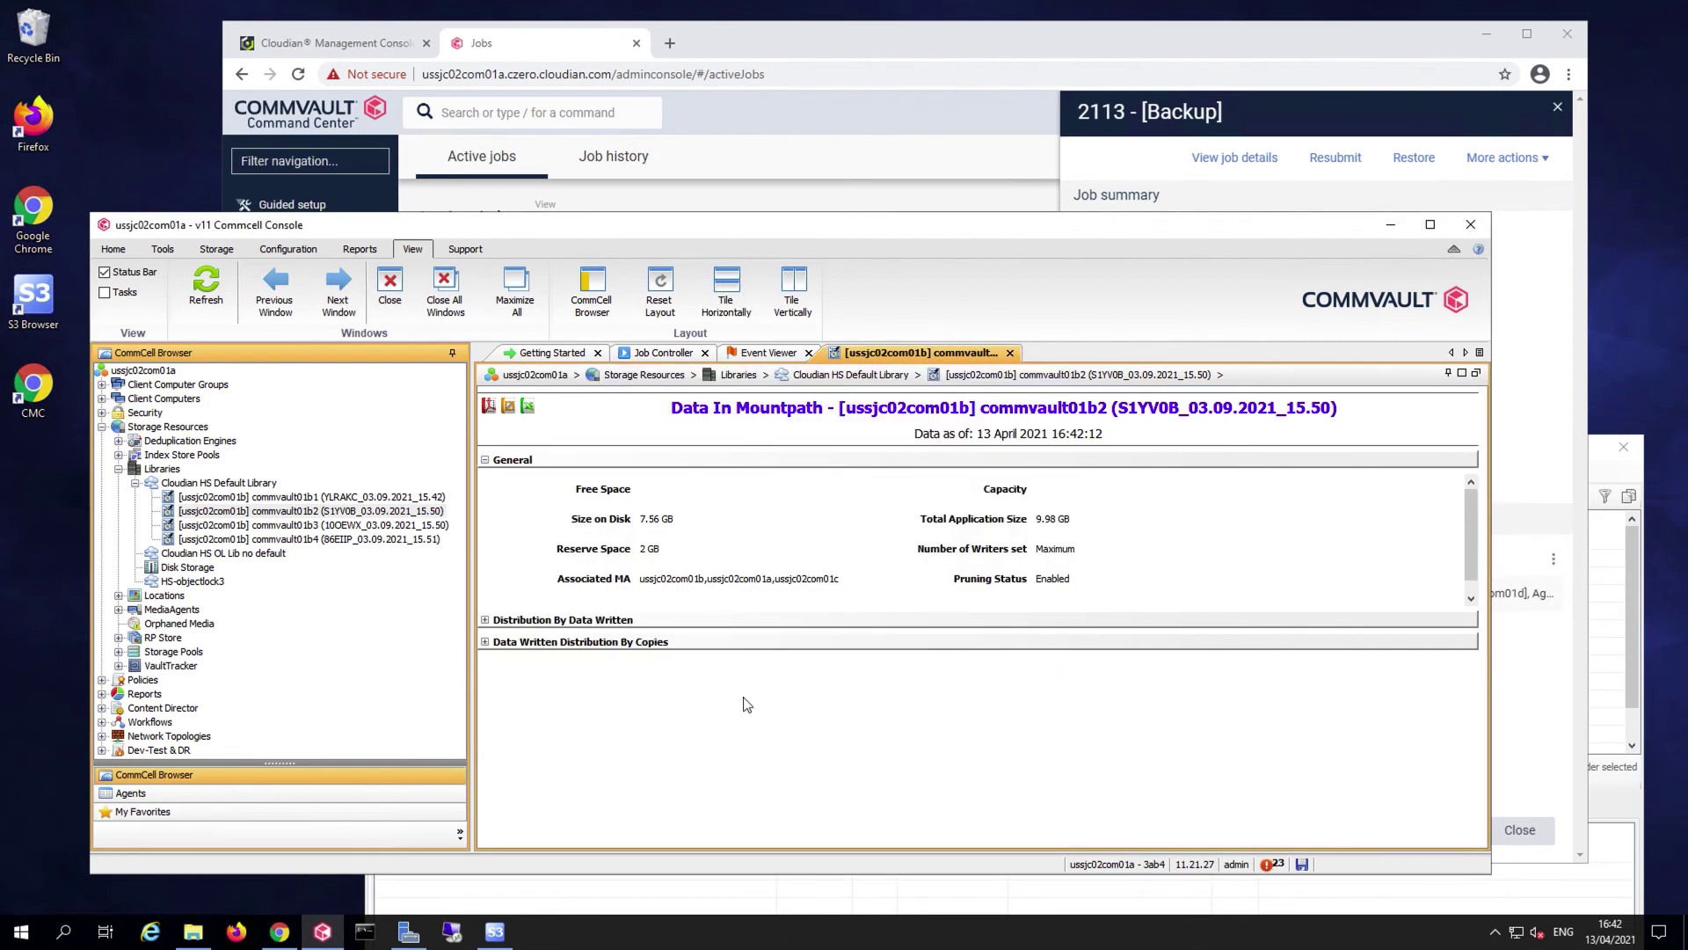
{"action": "left_click", "coordinate": [996, 187]}
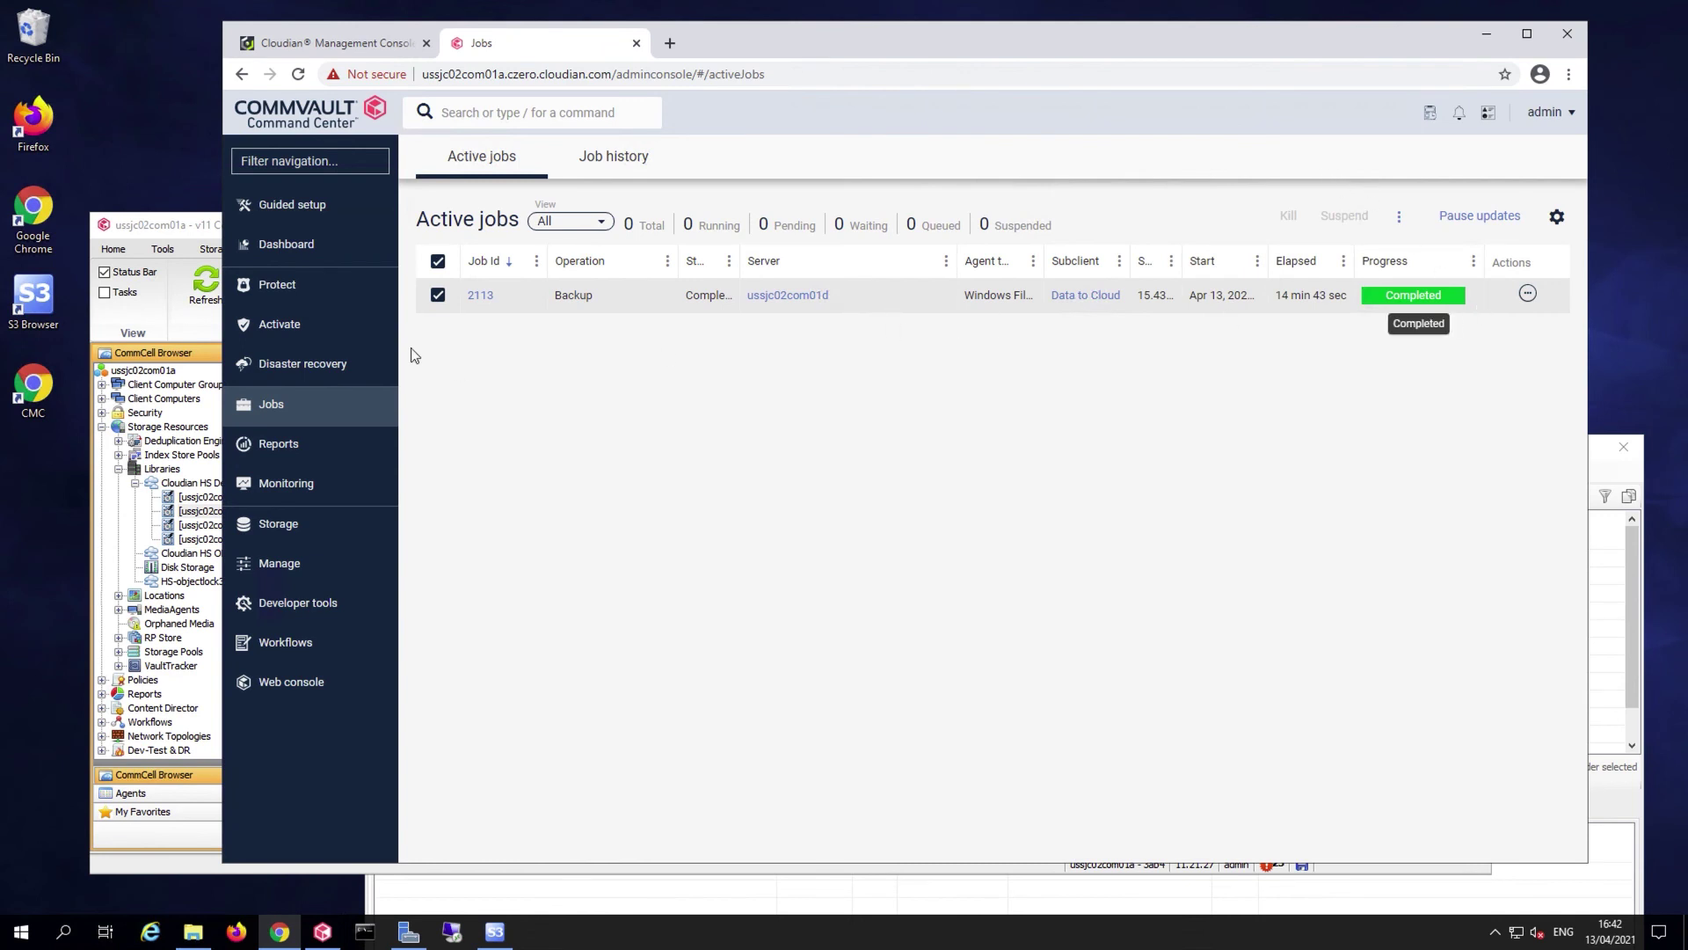
Open file server ussjc02com01d and start a restore from its Data to Cloud subclient
{"action": "left_click", "coordinate": [290, 286]}
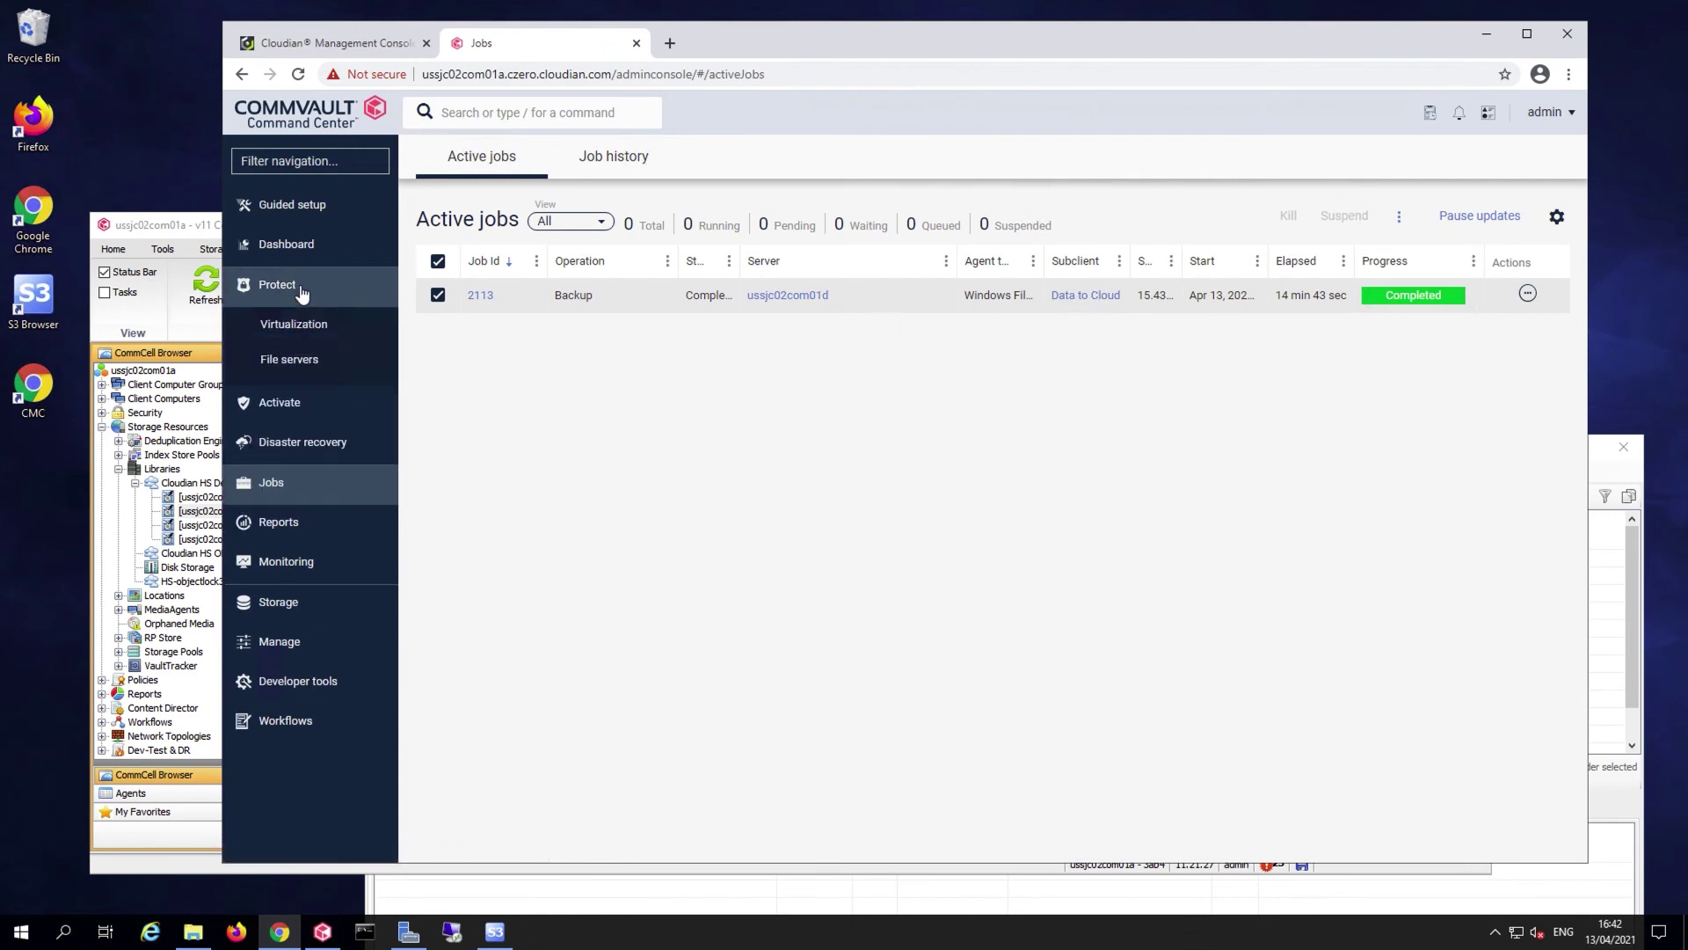
{"action": "left_click", "coordinate": [314, 356]}
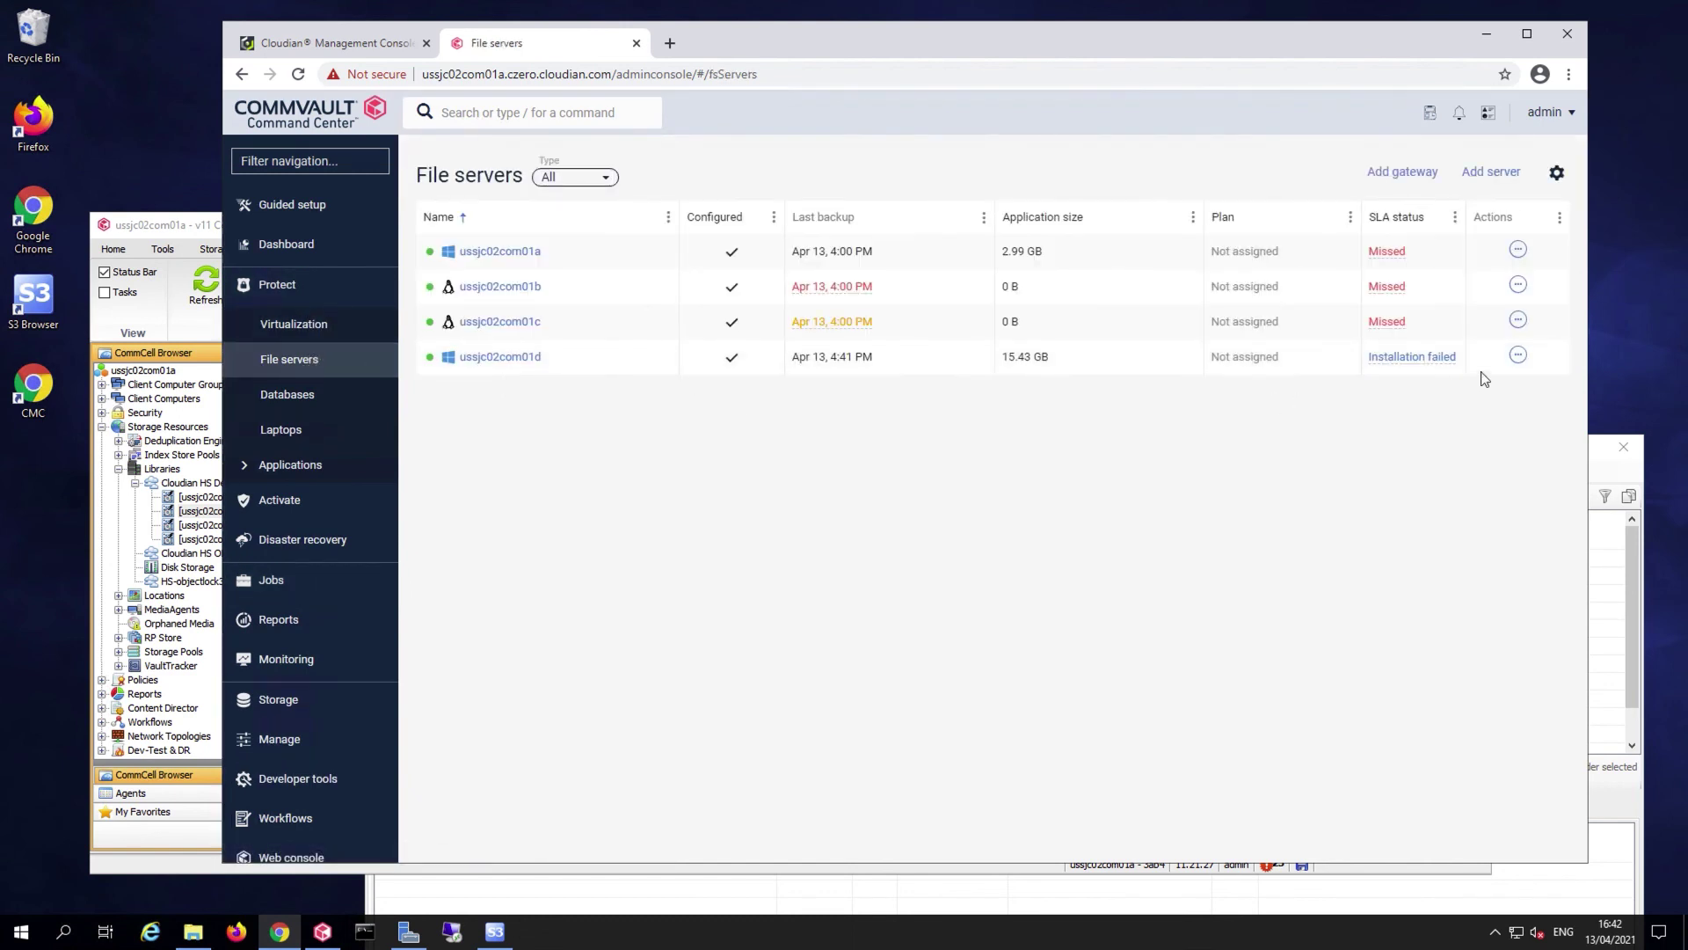
{"action": "left_click", "coordinate": [508, 359]}
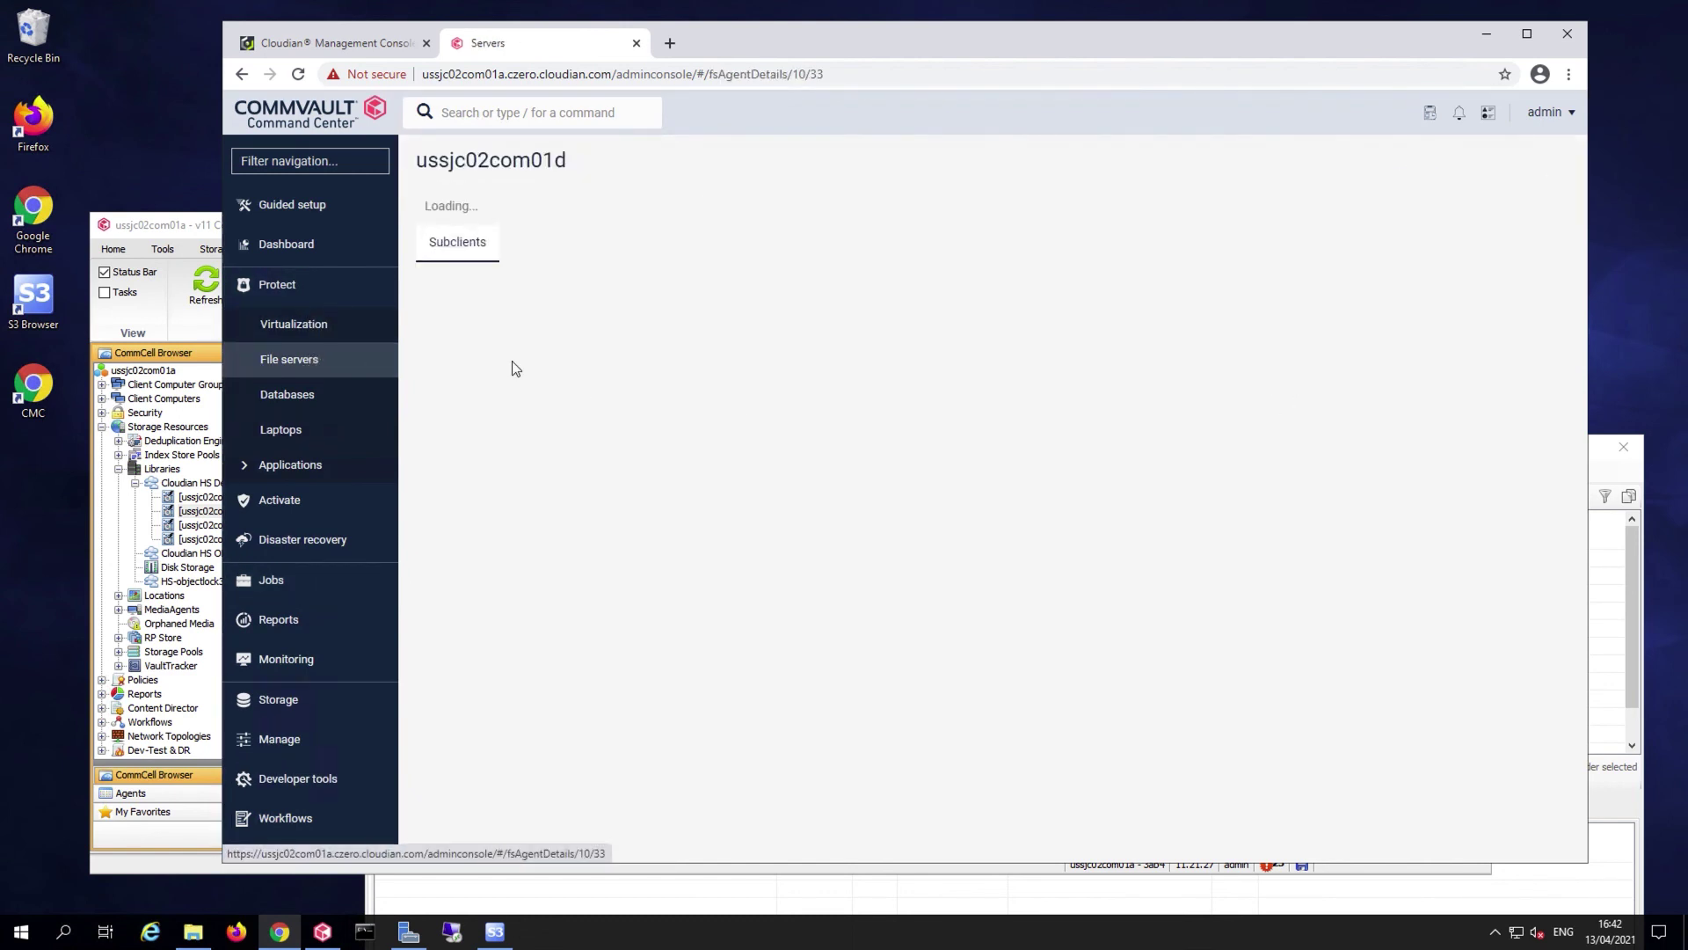
{"action": "scroll", "coordinate": [721, 675], "scroll_direction": "down", "scroll_amount": 1}
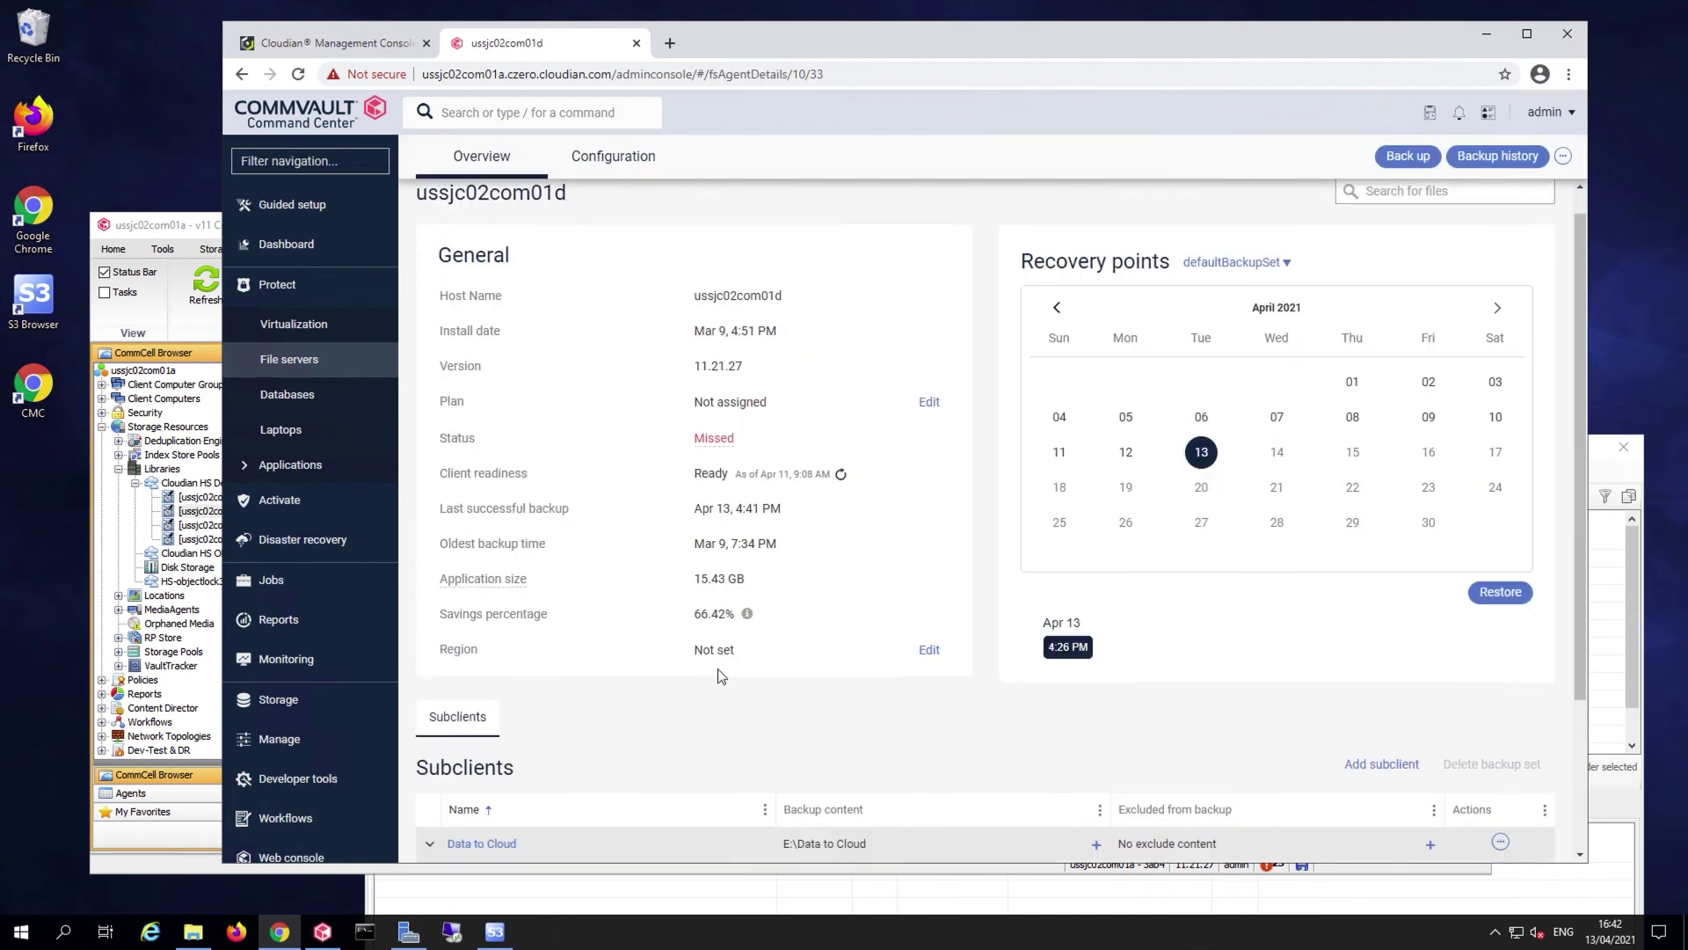
{"action": "scroll", "coordinate": [981, 709], "scroll_direction": "down", "scroll_amount": 2}
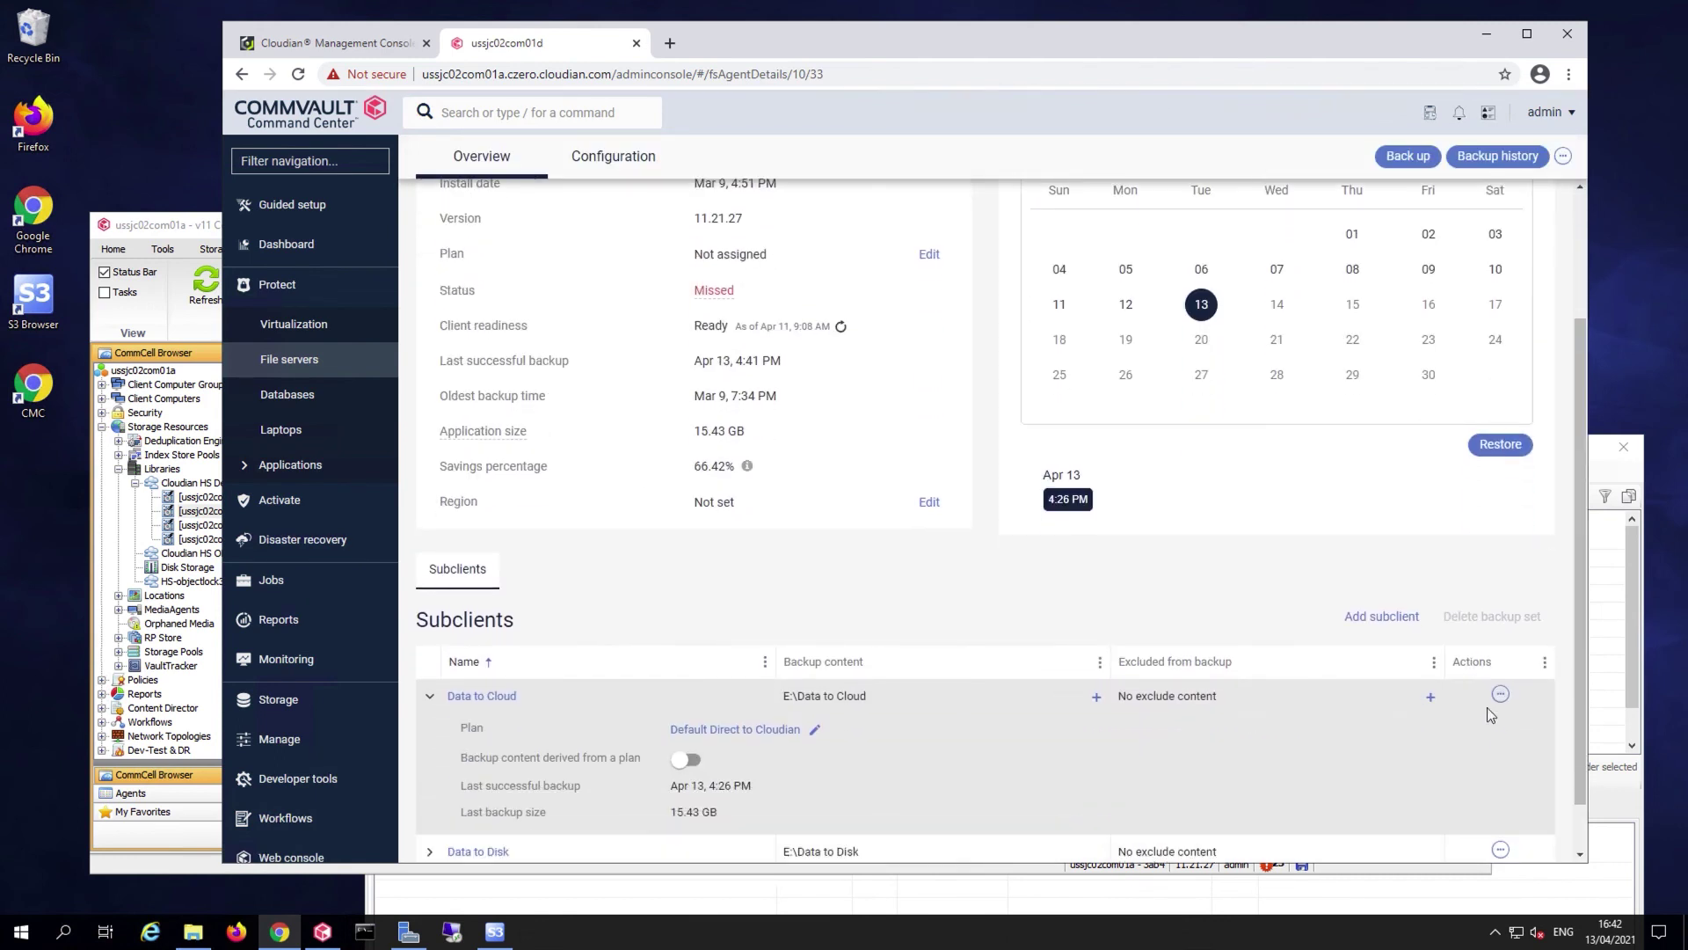
{"action": "left_click", "coordinate": [1502, 695]}
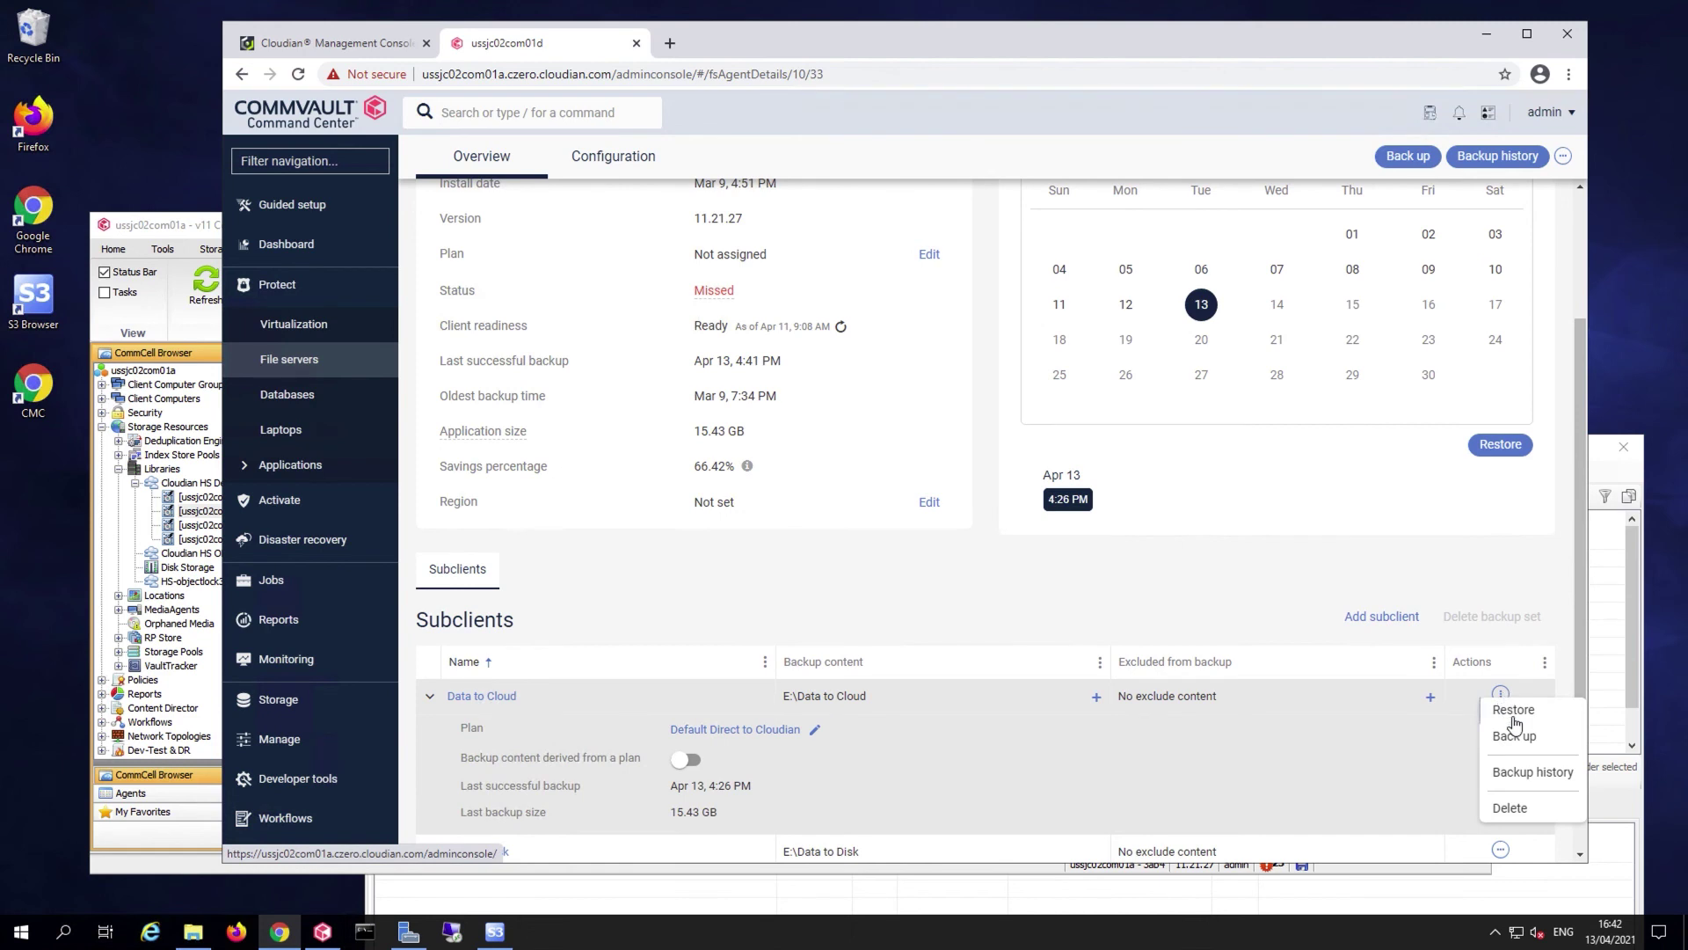
{"action": "left_click", "coordinate": [1514, 710]}
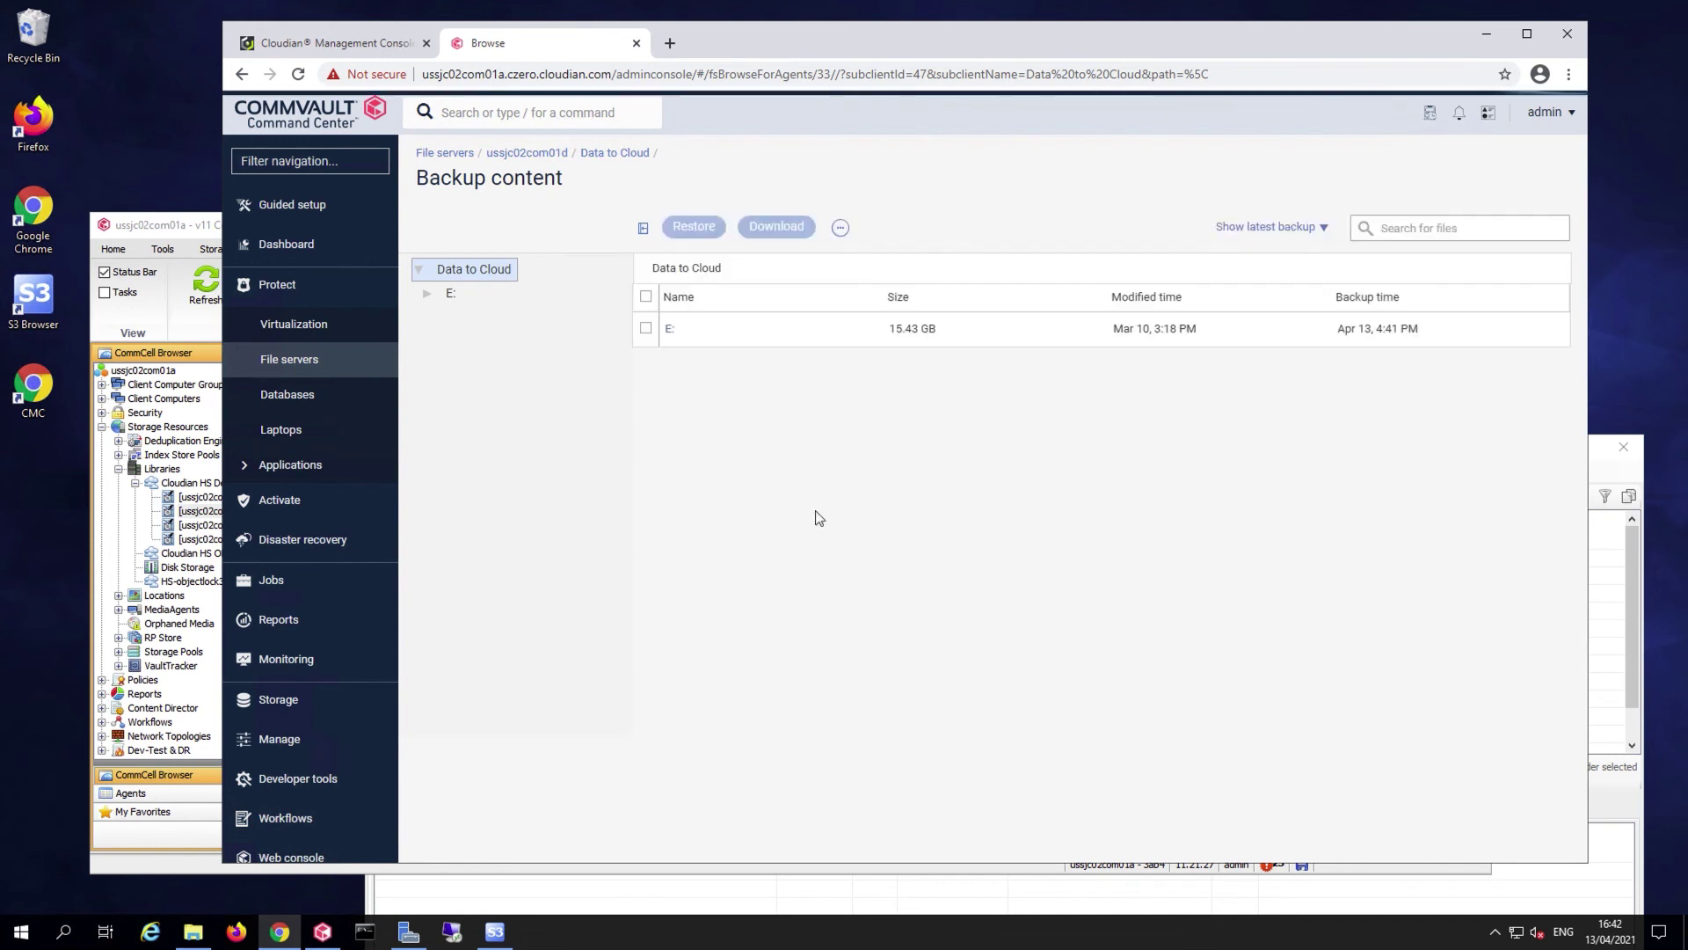
Select file11 in E:\Data to Cloud and open its restore options
{"action": "left_click", "coordinate": [428, 295]}
{"action": "left_click", "coordinate": [437, 321]}
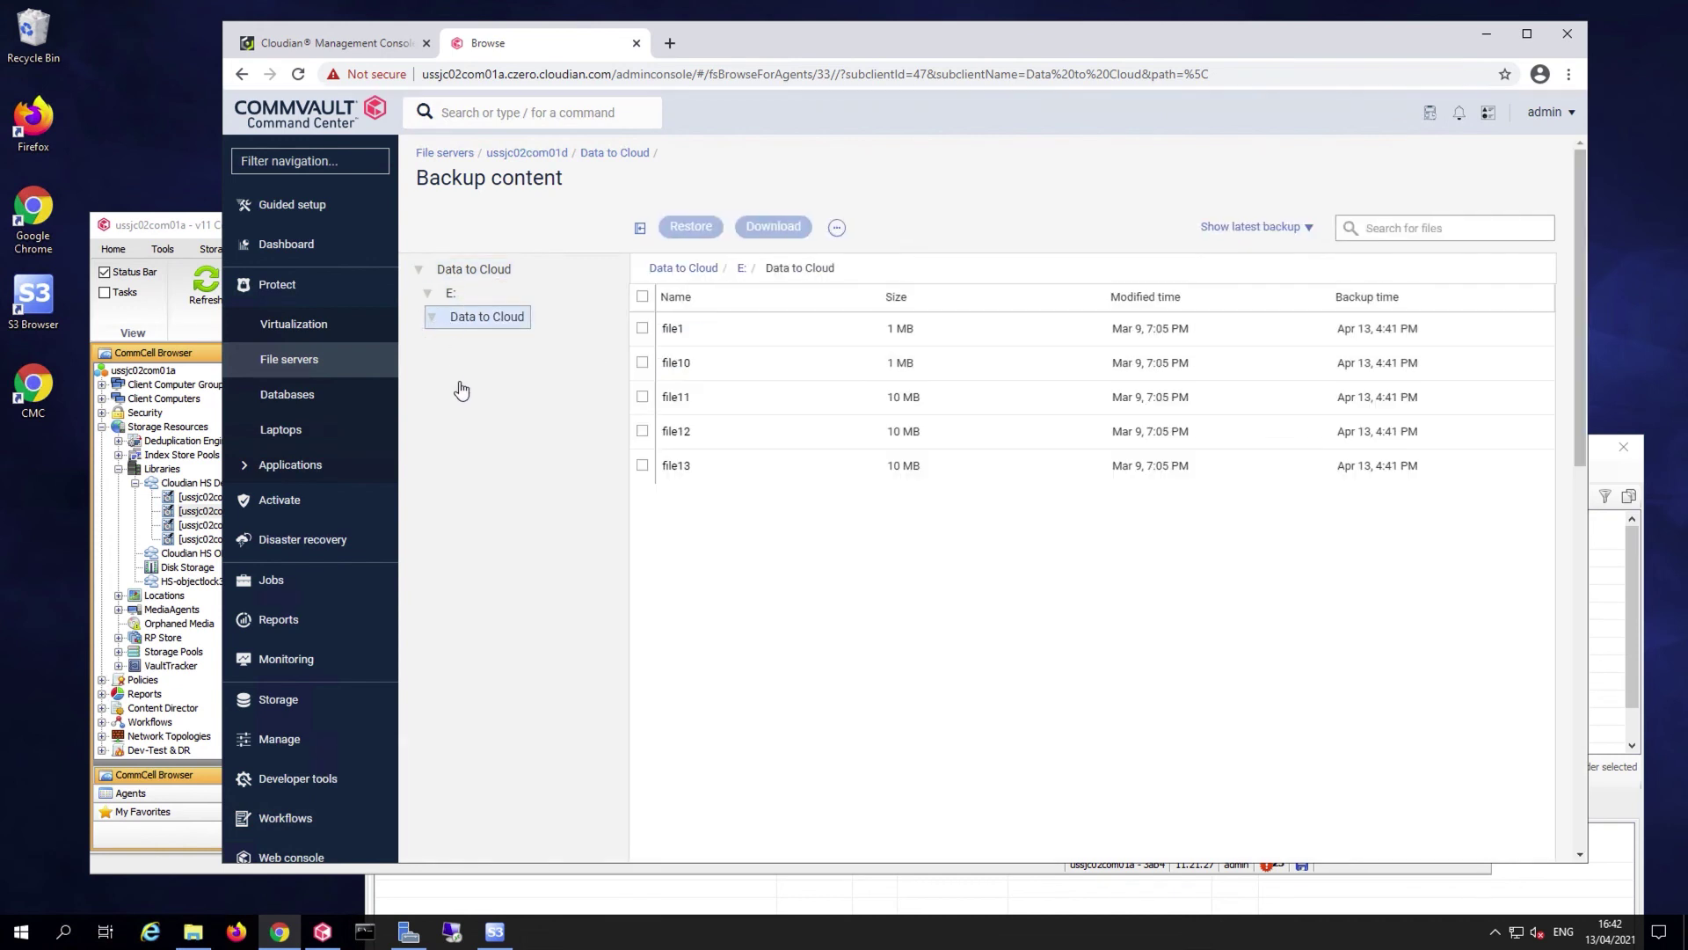
{"action": "left_click", "coordinate": [644, 398]}
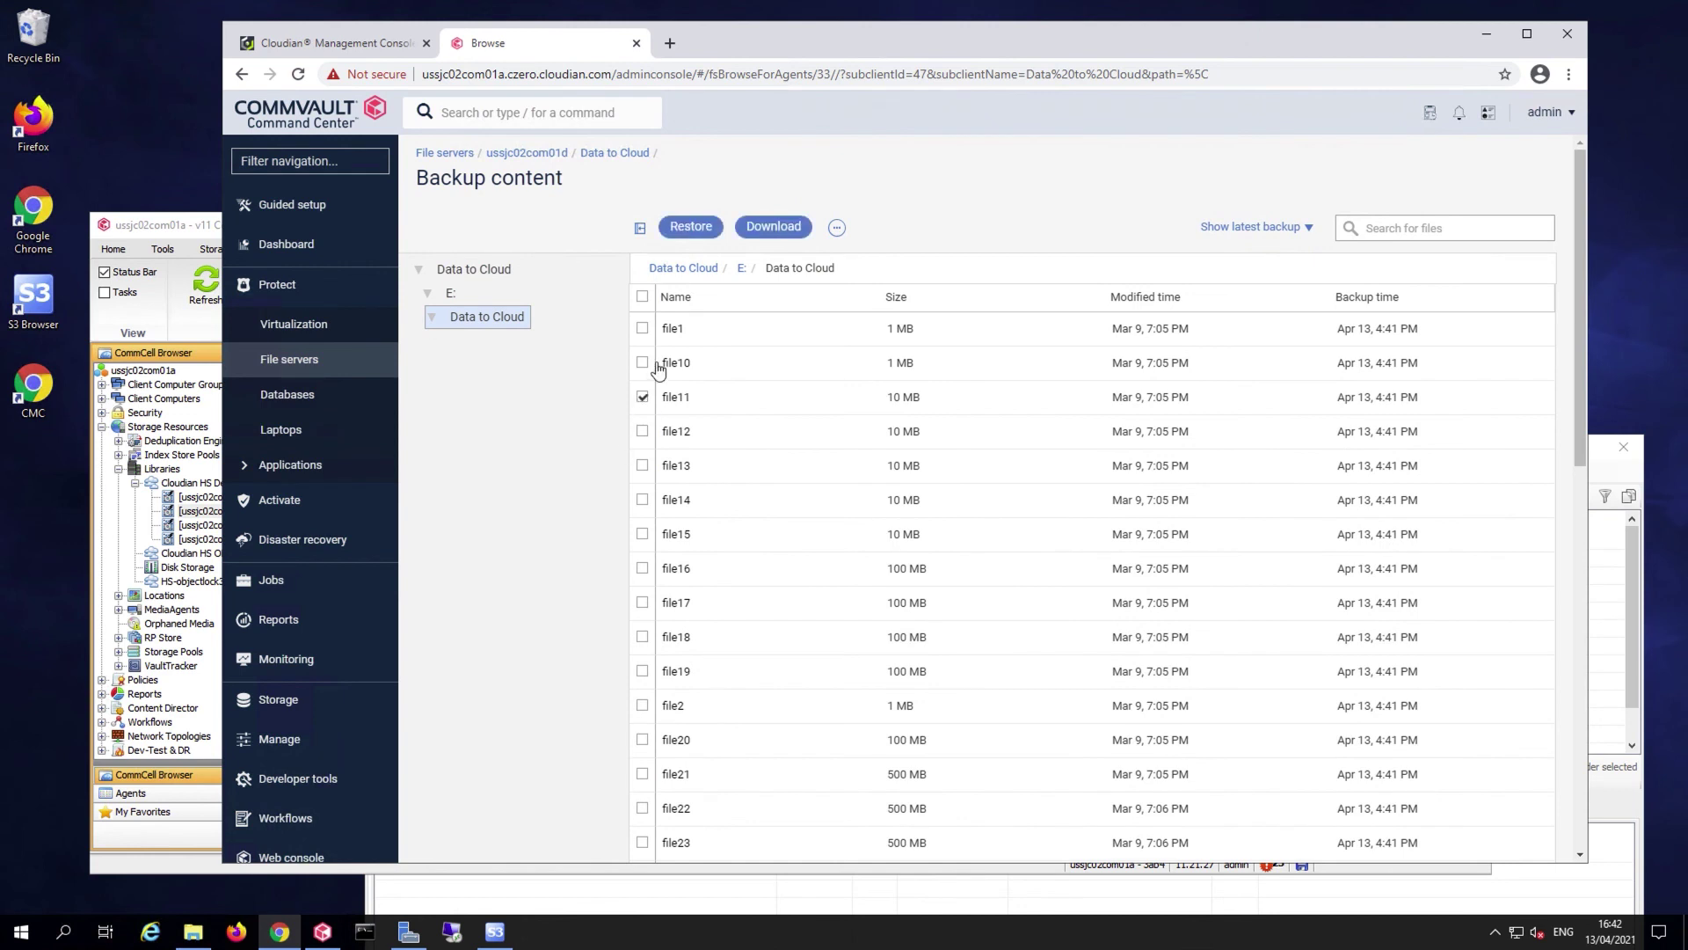
{"action": "left_click", "coordinate": [691, 226]}
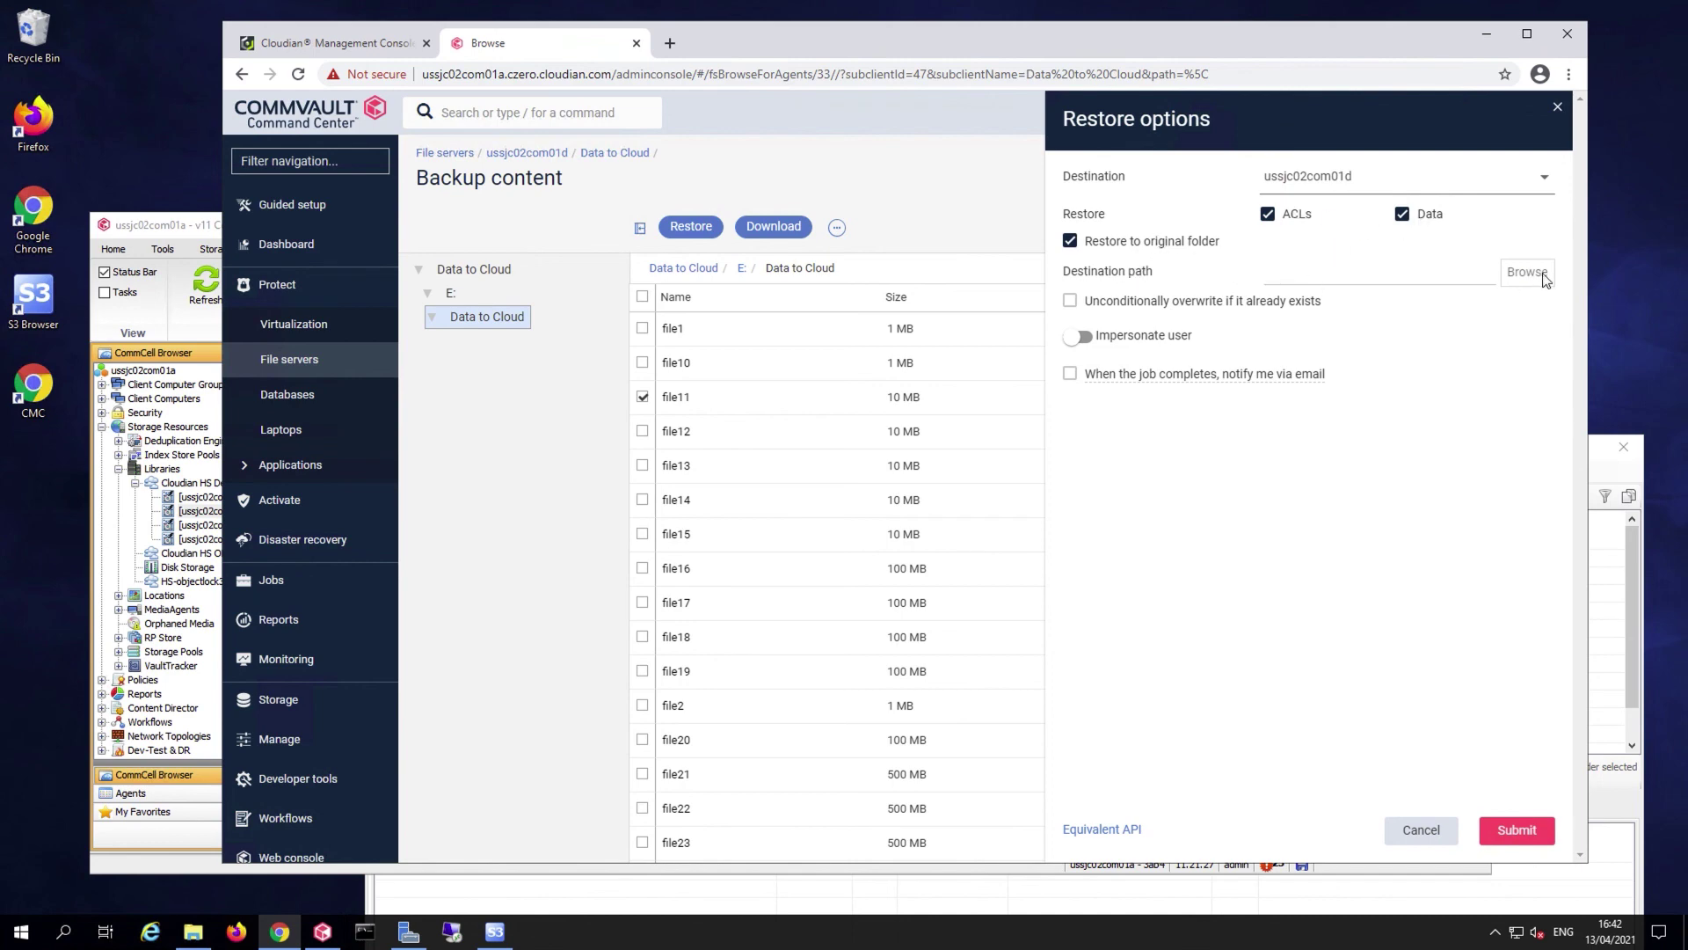
Set the restore destination to E:\Restores instead of the original folder
{"action": "left_click", "coordinate": [1119, 246]}
{"action": "left_click", "coordinate": [1527, 272]}
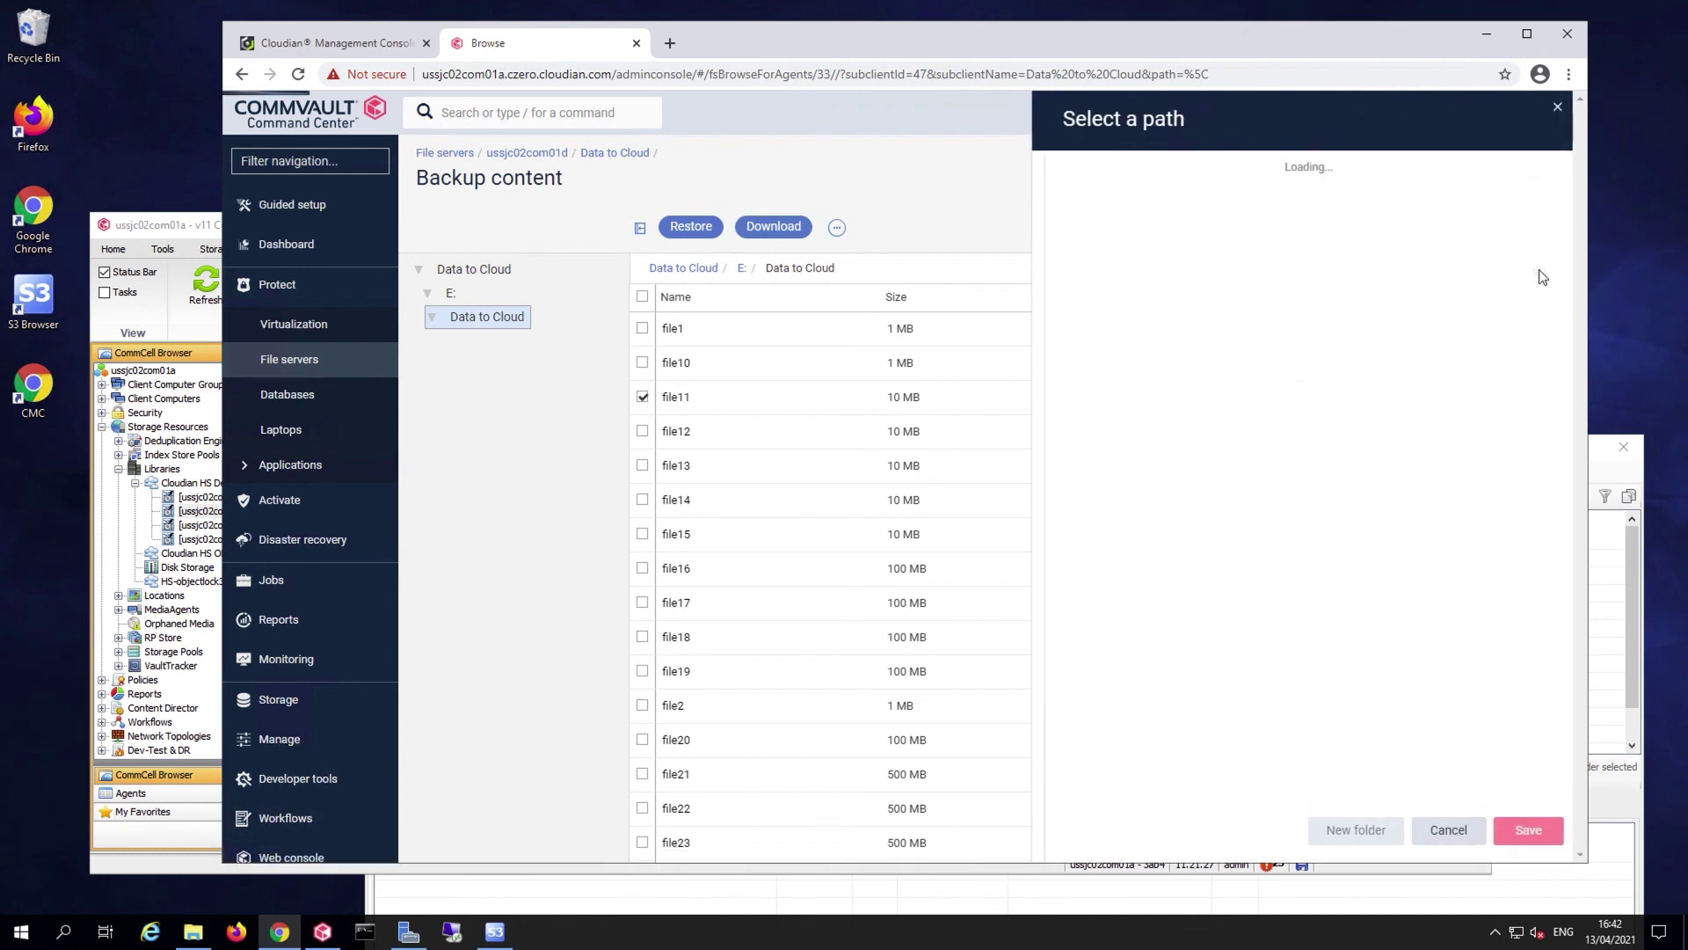
{"action": "left_click", "coordinate": [1062, 194]}
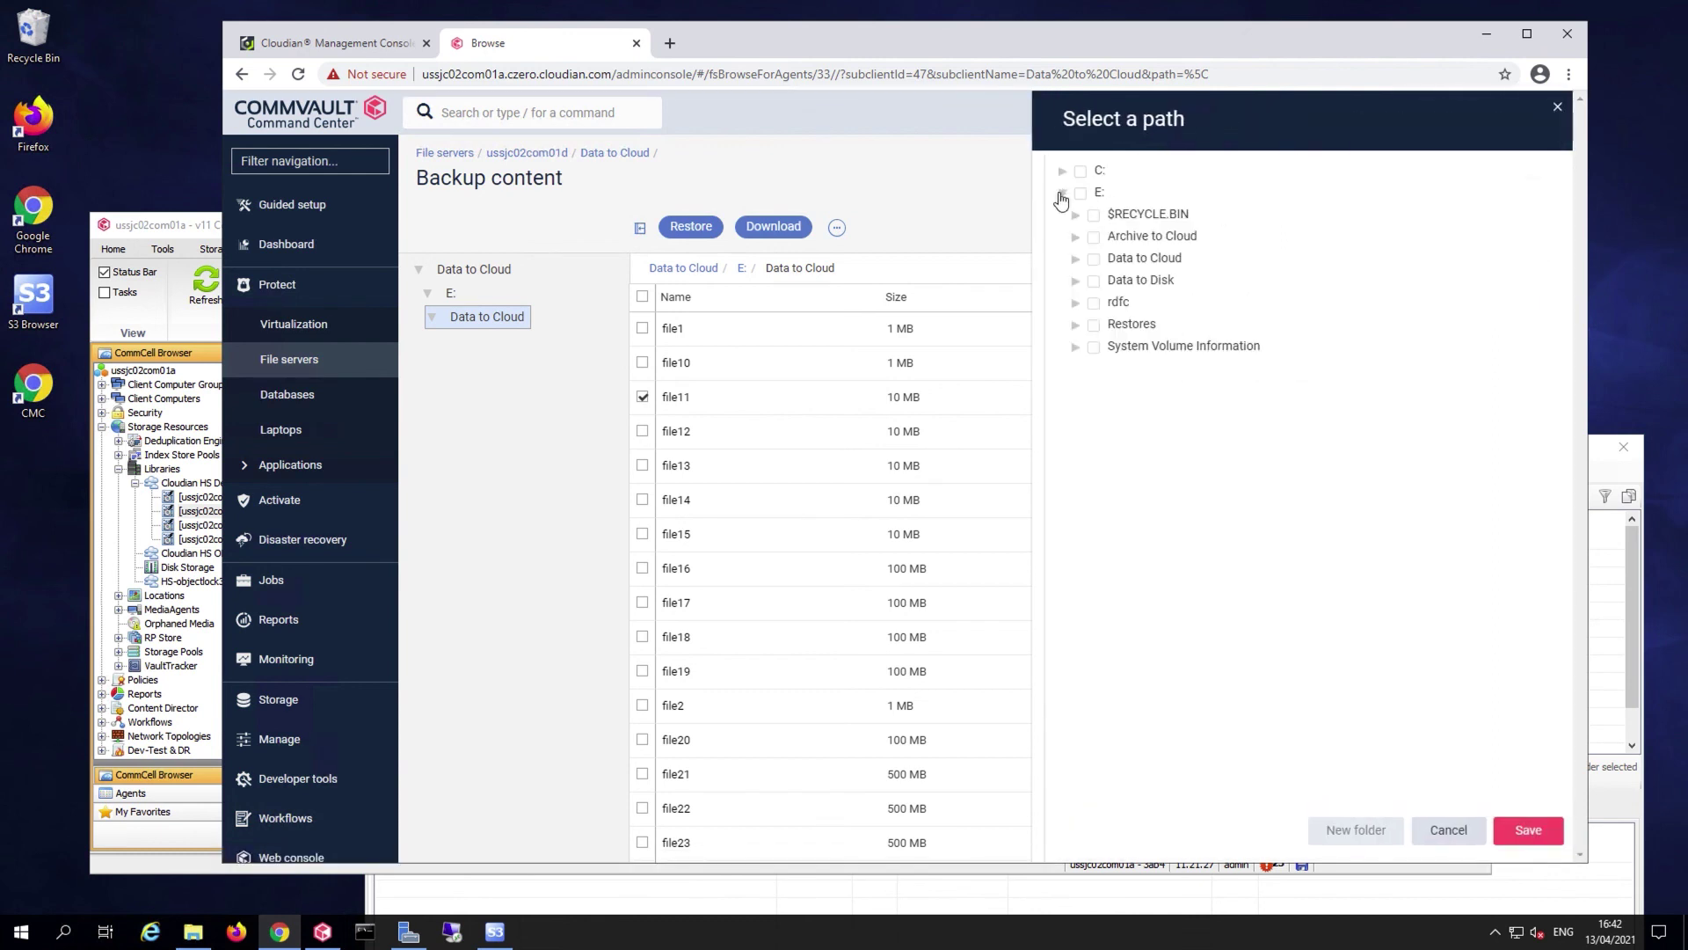
{"action": "left_click", "coordinate": [1094, 325]}
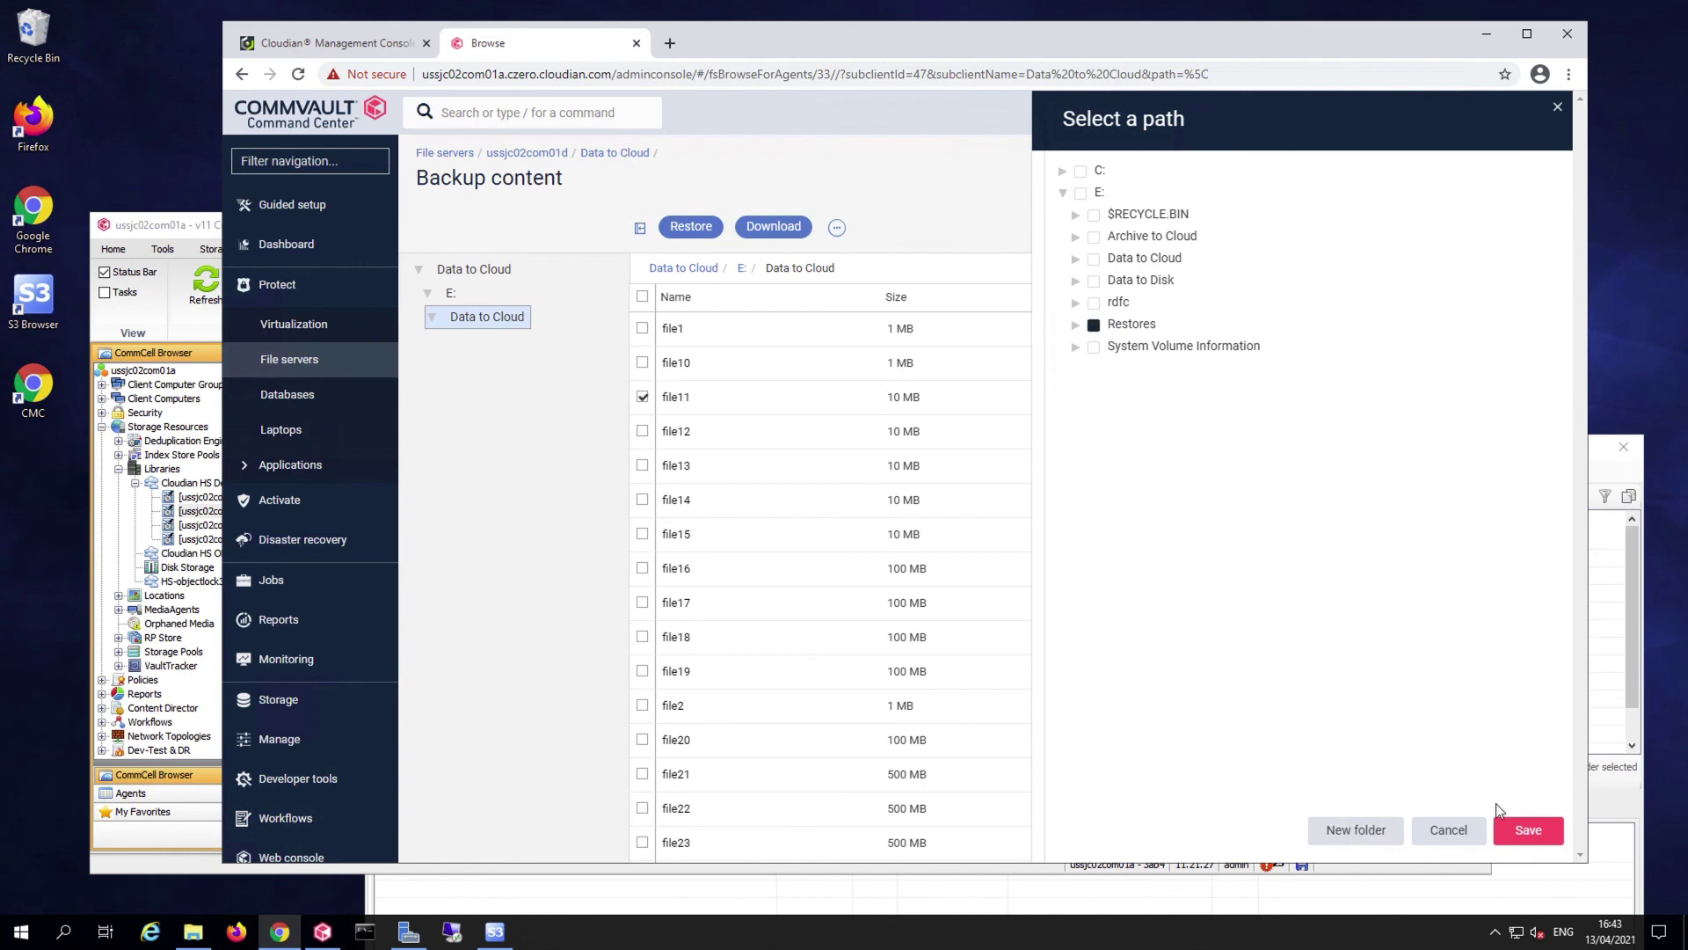
{"action": "left_click", "coordinate": [1526, 831]}
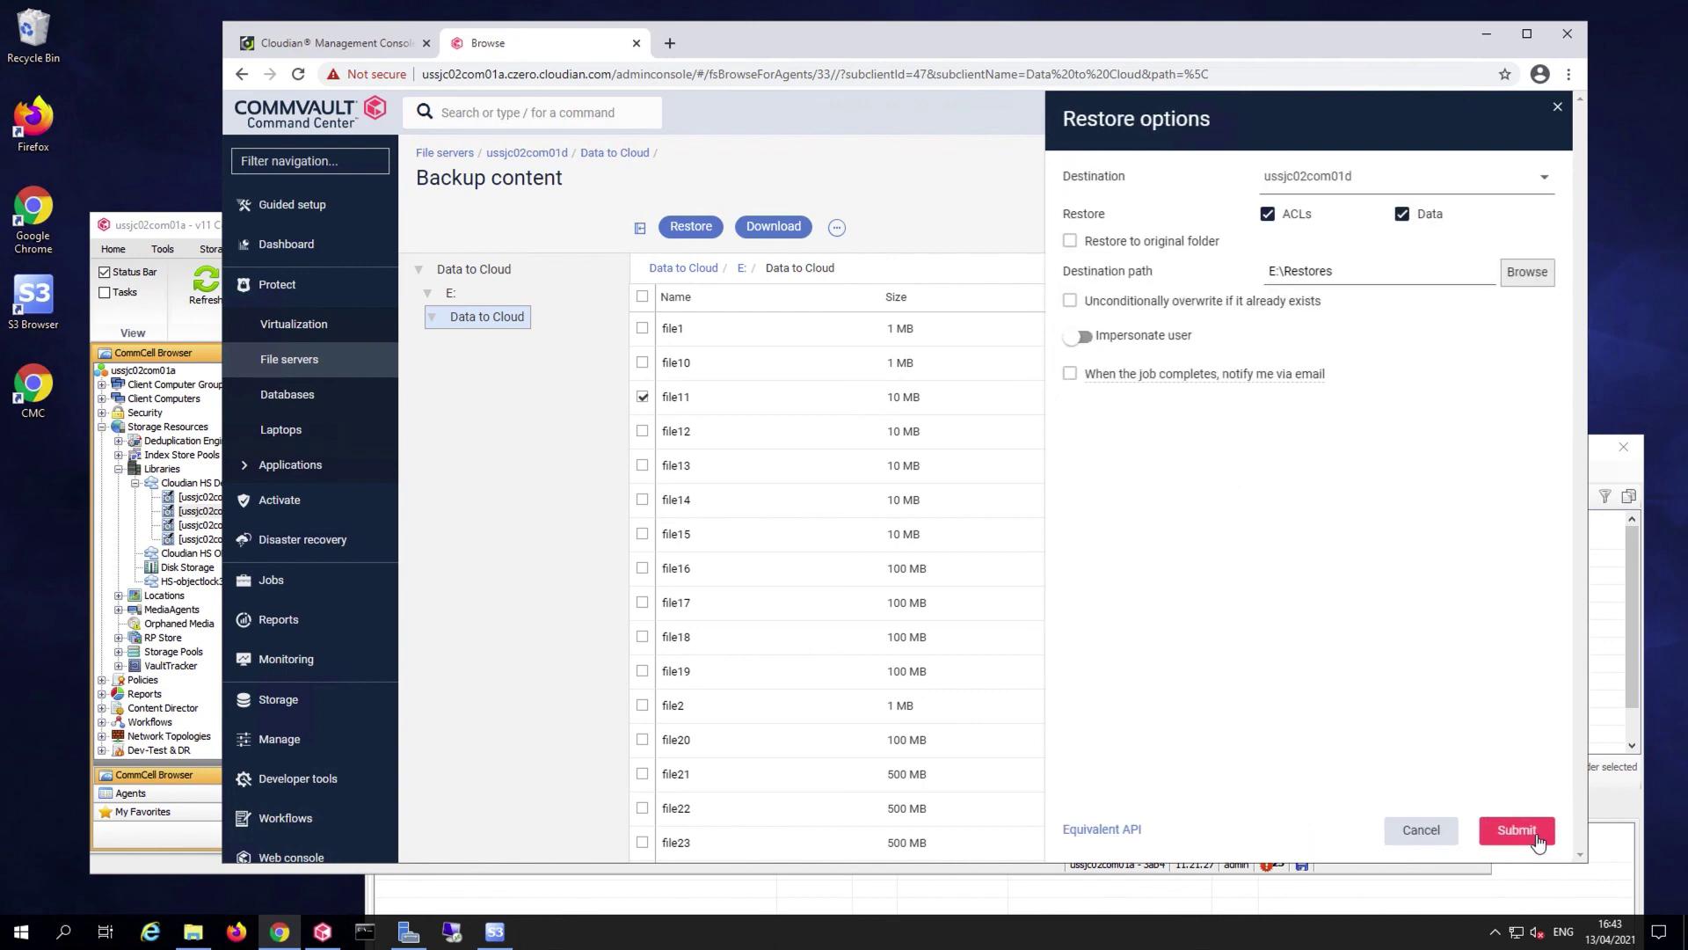
Submit the file11 restore and confirm job 2114 completed, transferring one file (10 MB)
{"action": "left_click", "coordinate": [1537, 836]}
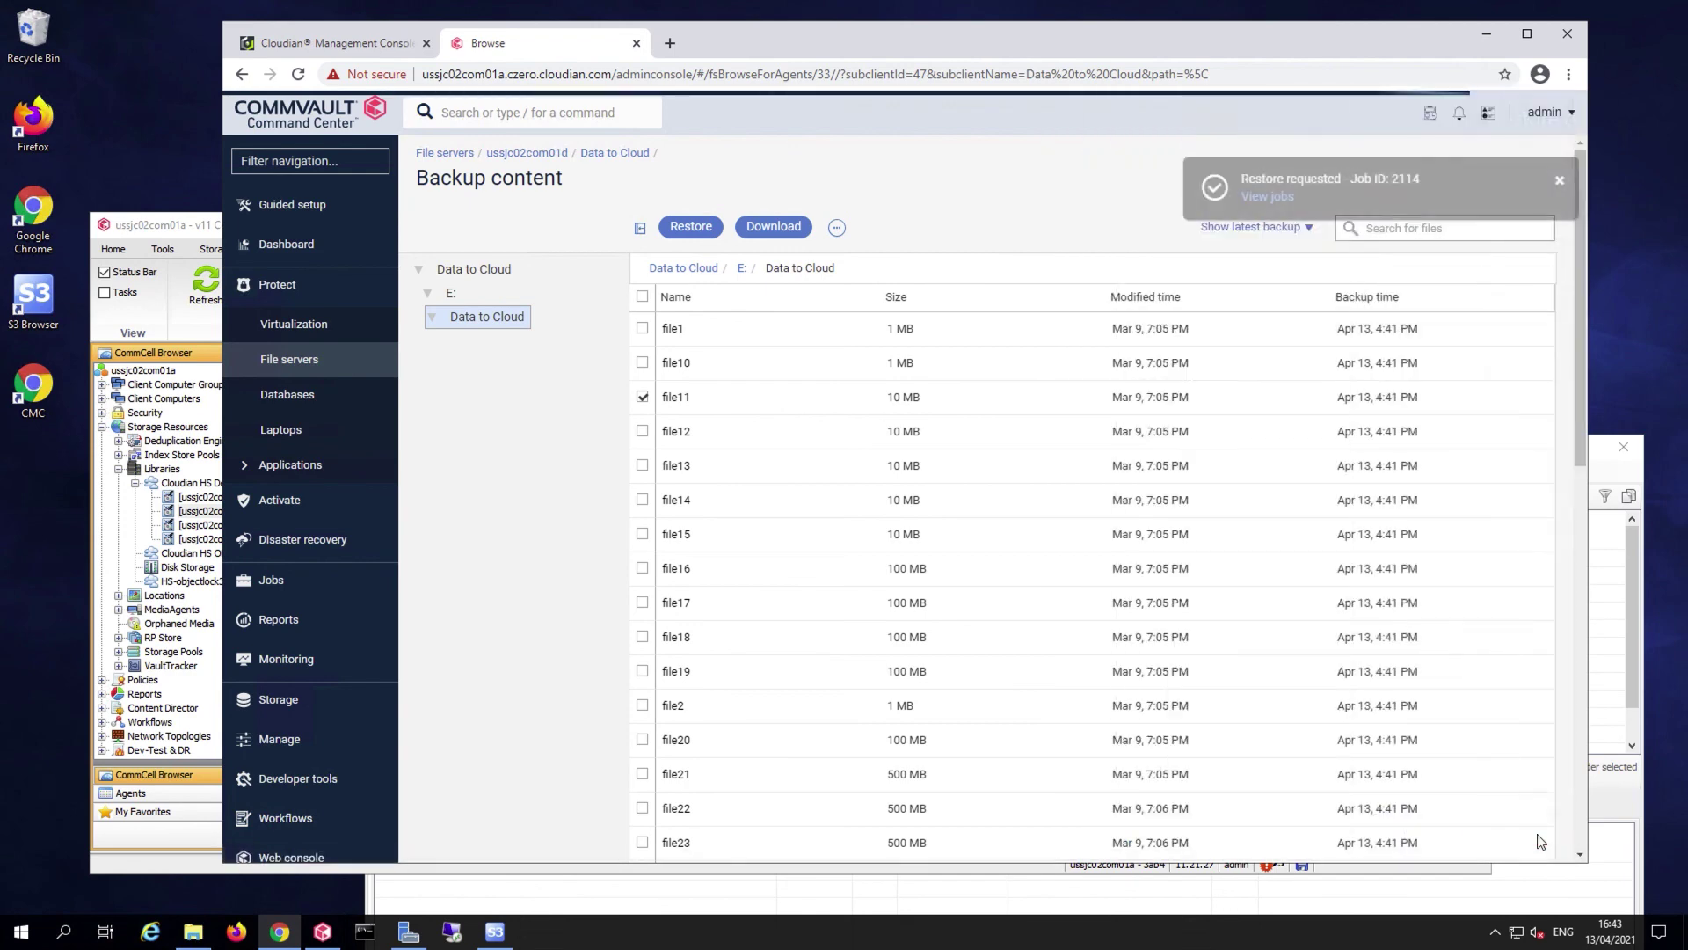
{"action": "left_click", "coordinate": [1270, 197]}
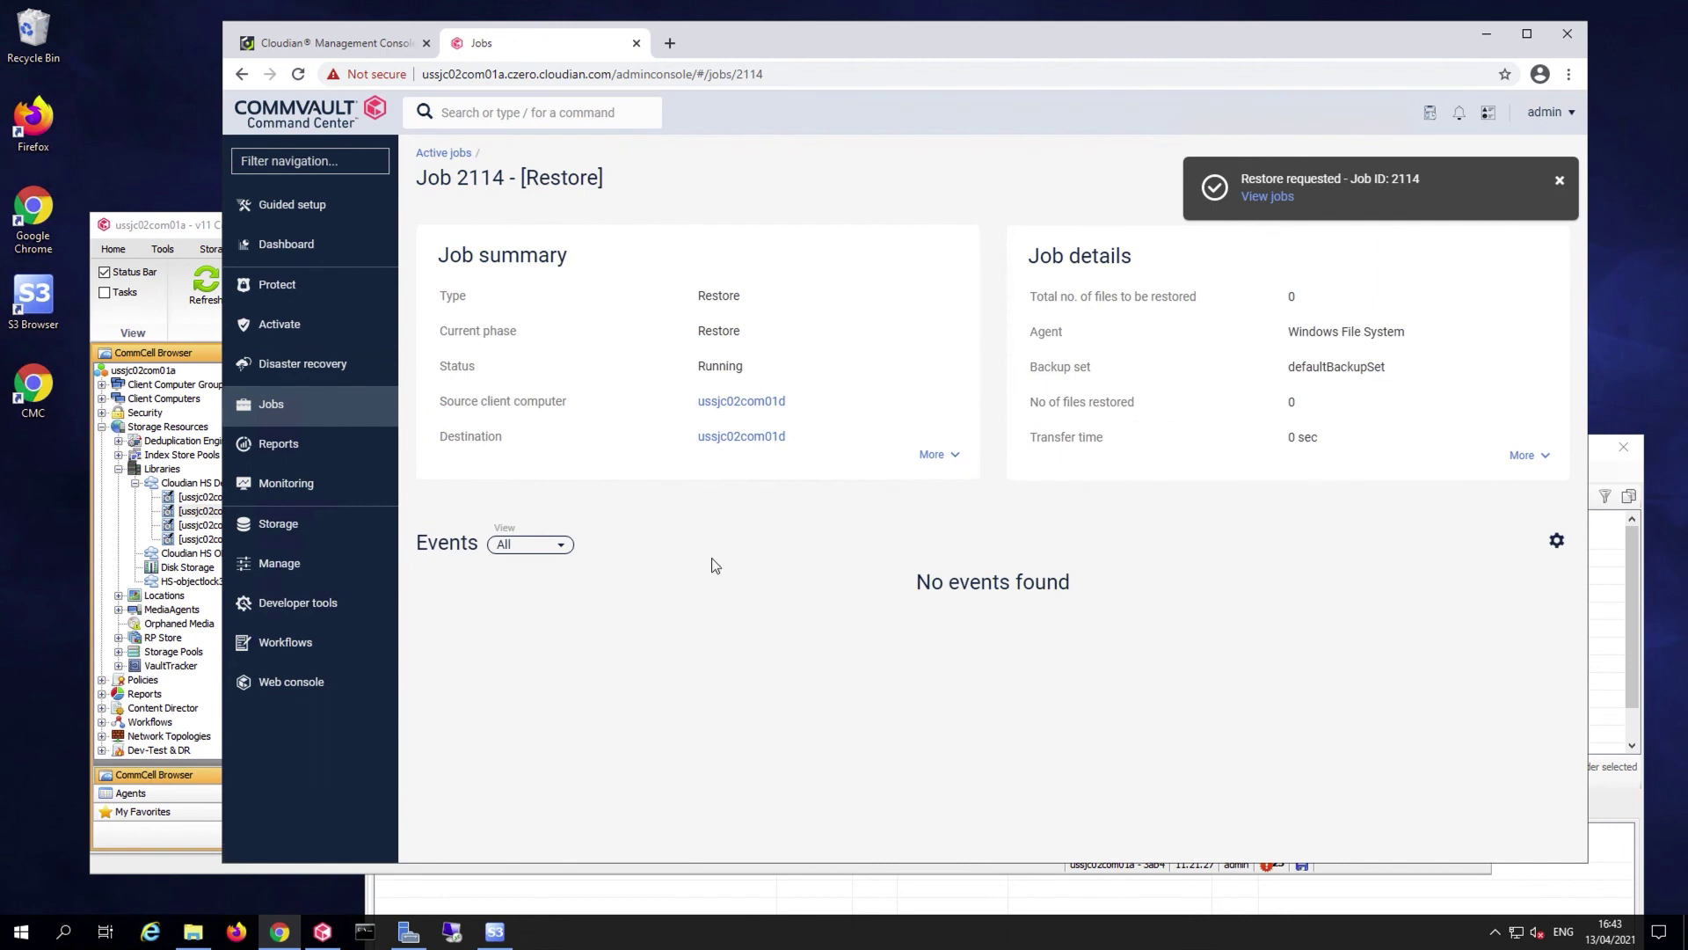
{"action": "left_click", "coordinate": [280, 410]}
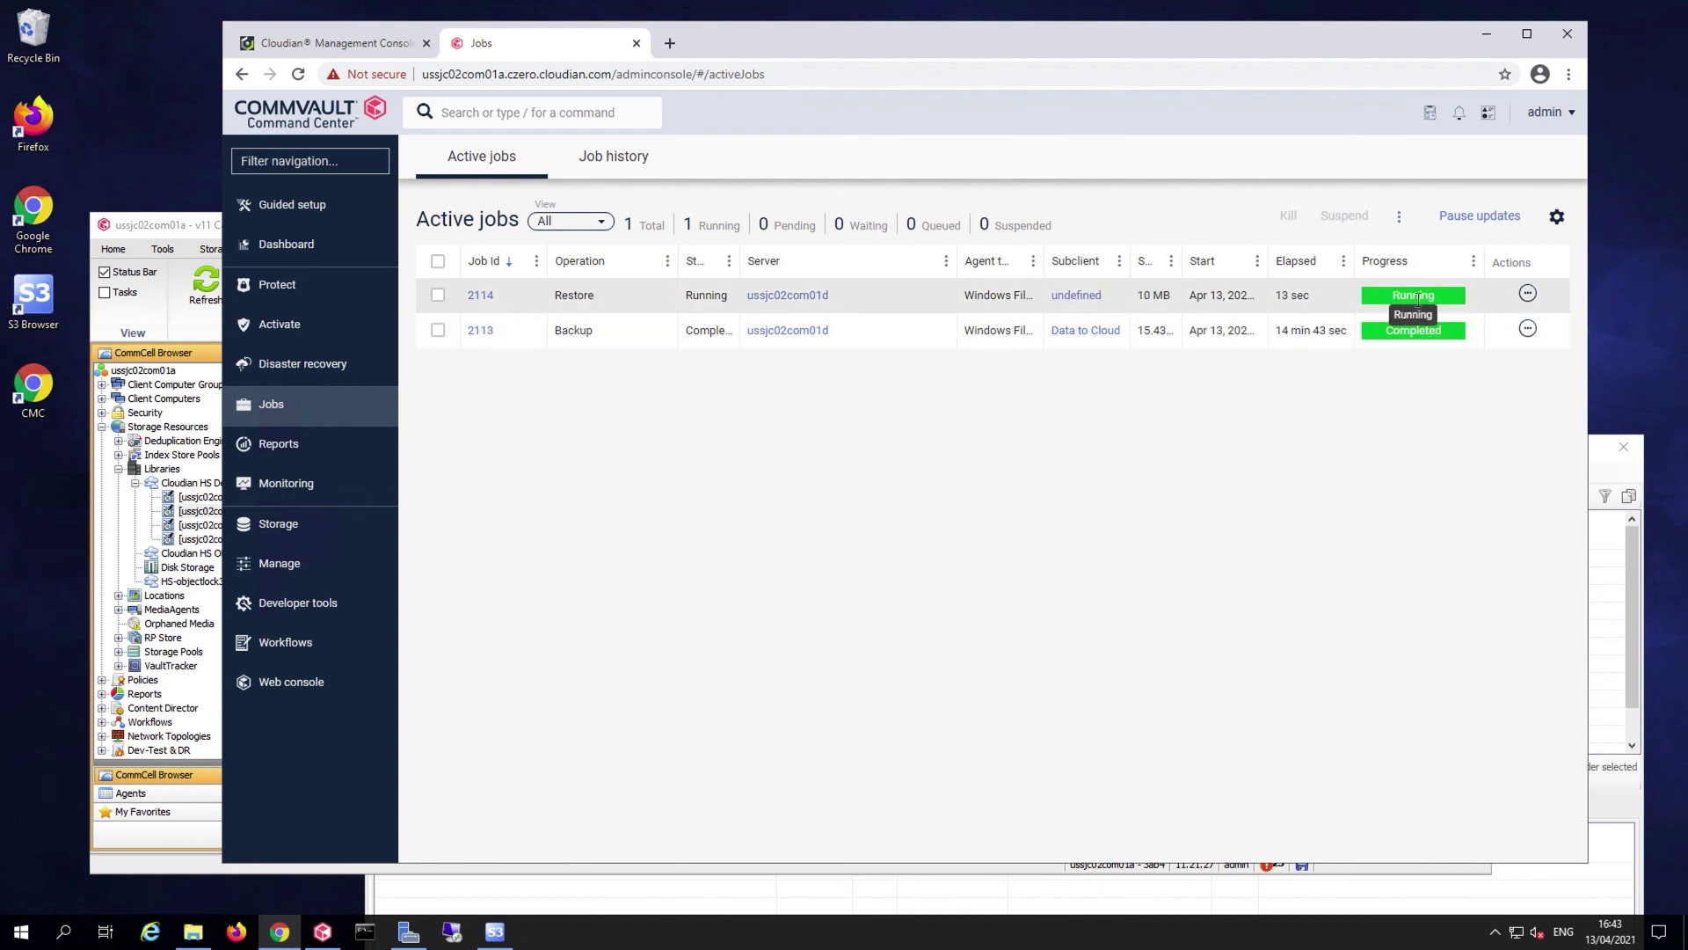
{"action": "left_click", "coordinate": [492, 297]}
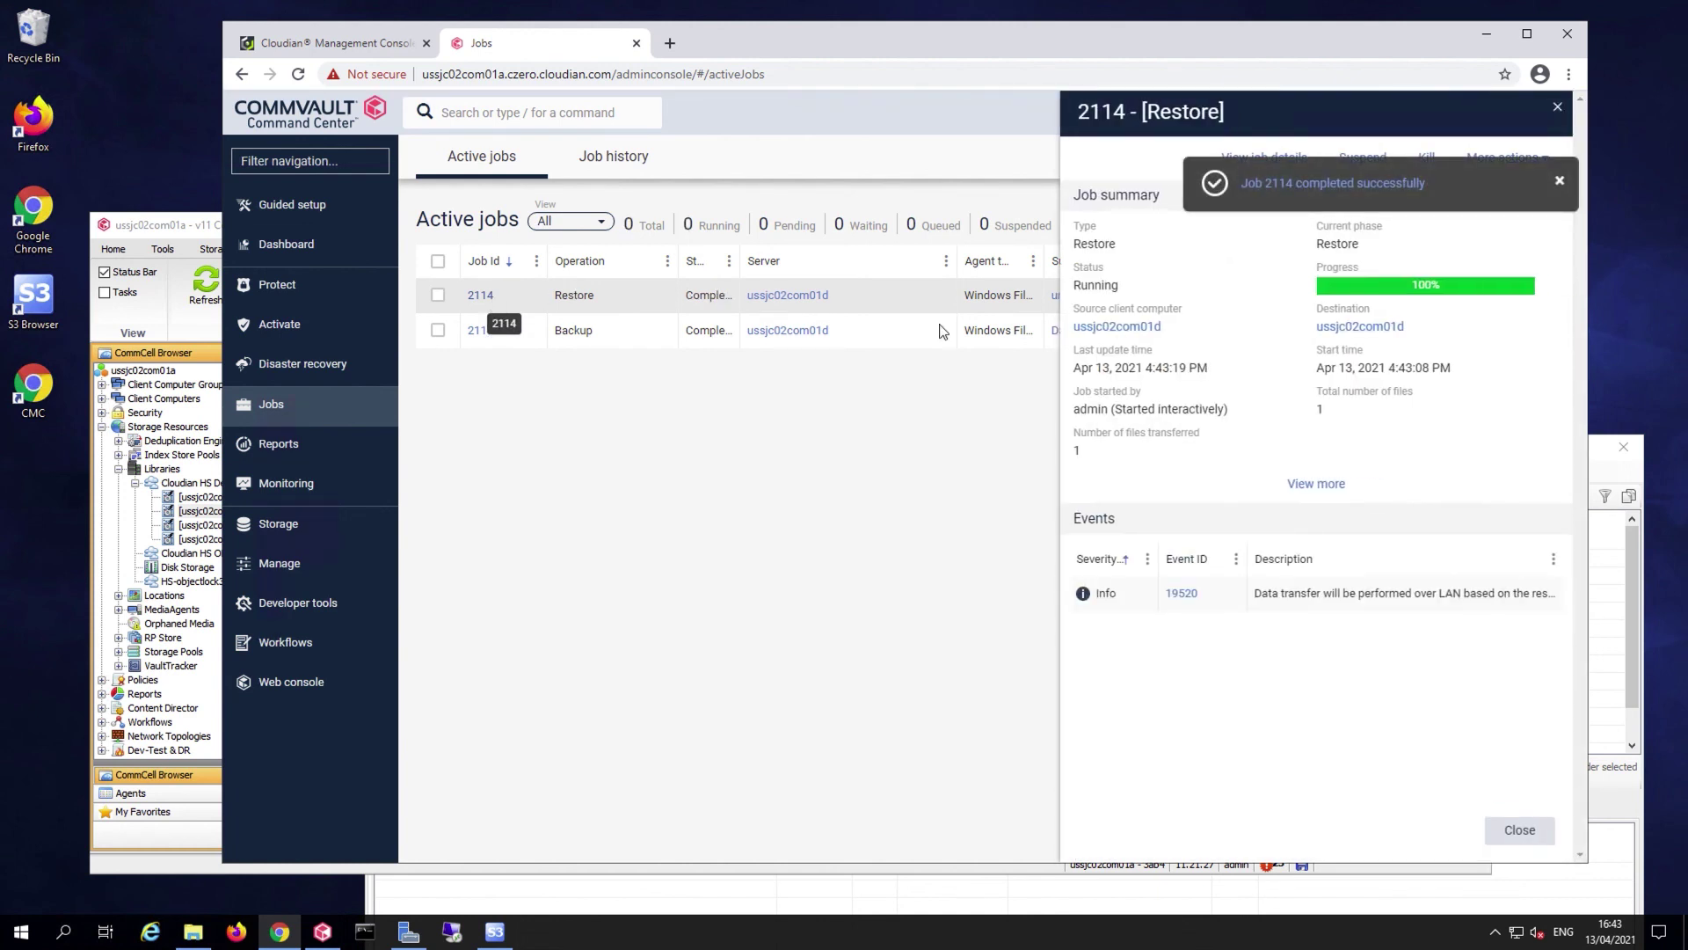
{"action": "left_click", "coordinate": [1521, 830]}
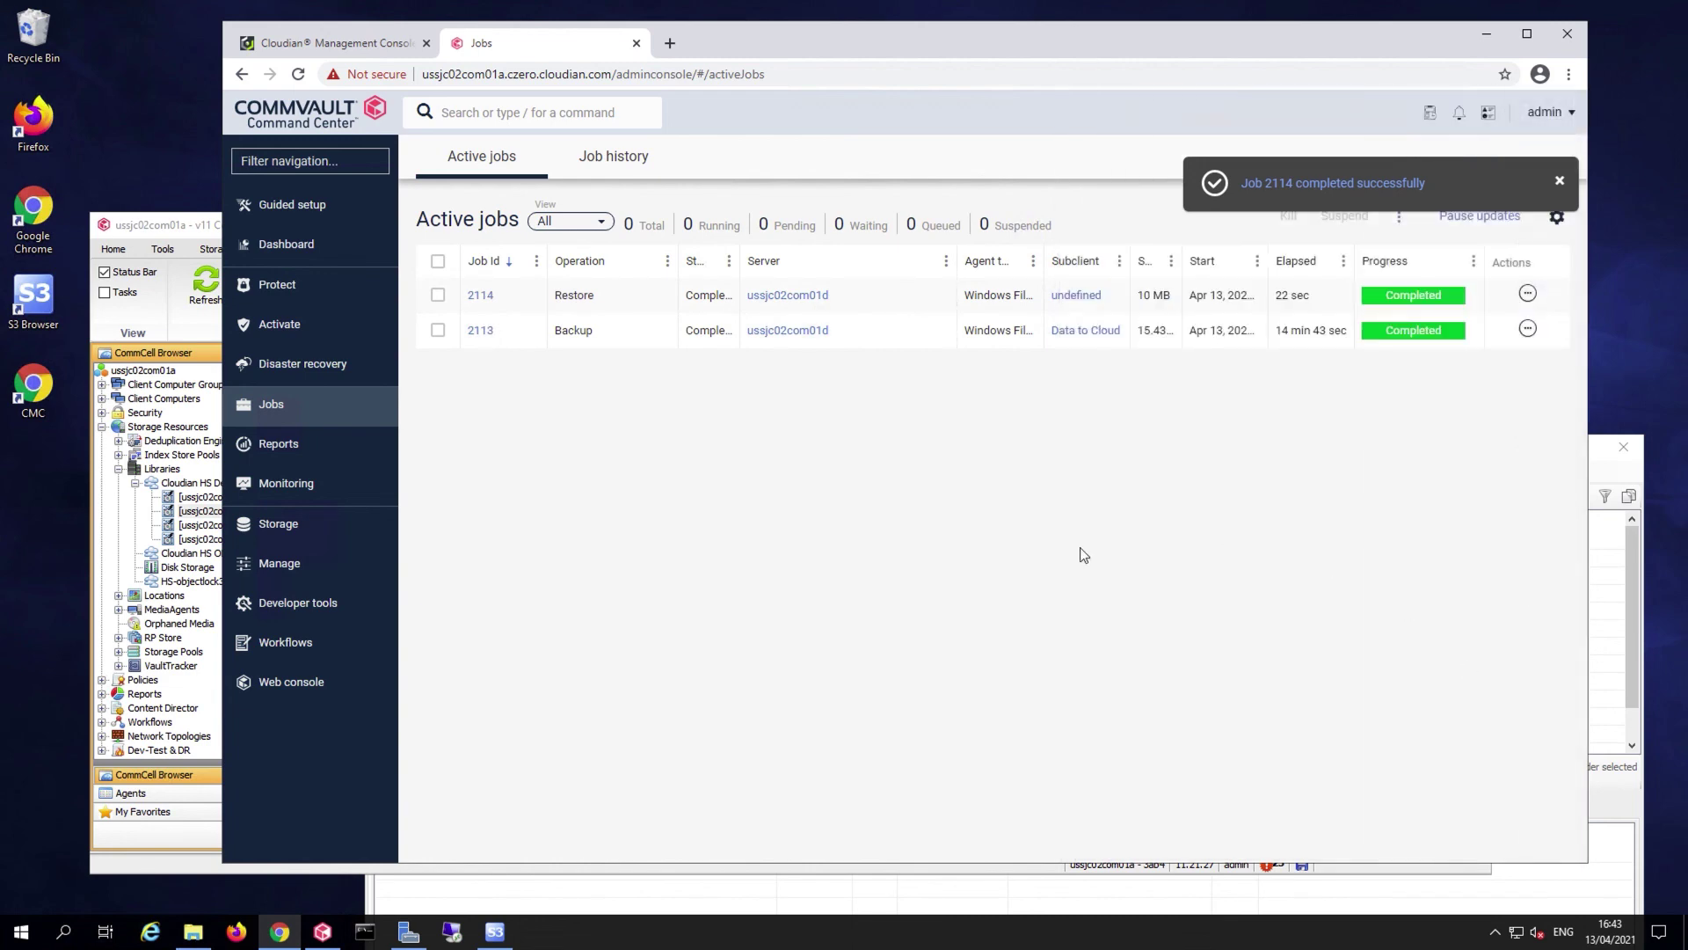